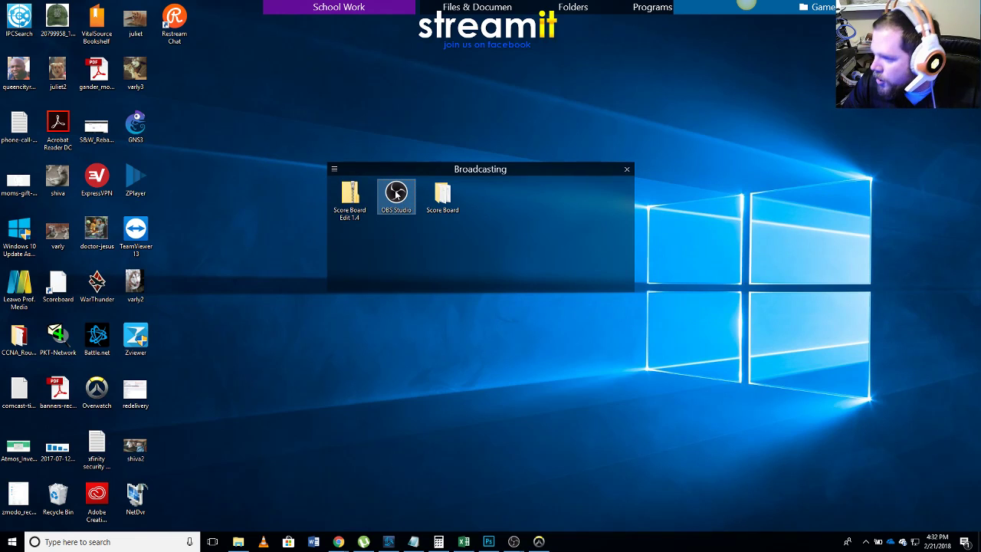
Launch OBS Studio with the high-performance NVIDIA graphics processor, allowing another instance alongside the one already running.
{"action": "right_click", "coordinate": [397, 193]}
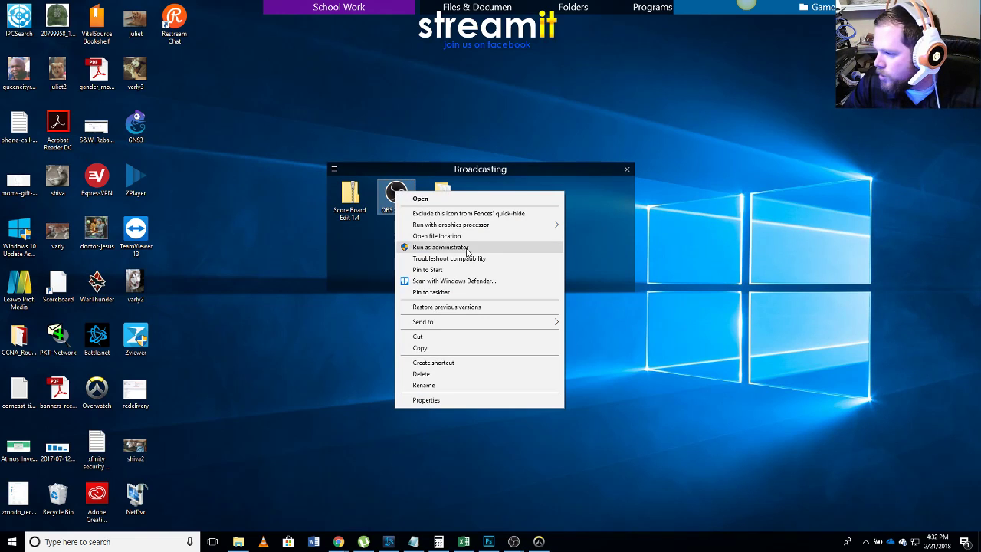
{"action": "mouse_move", "coordinate": [491, 227]}
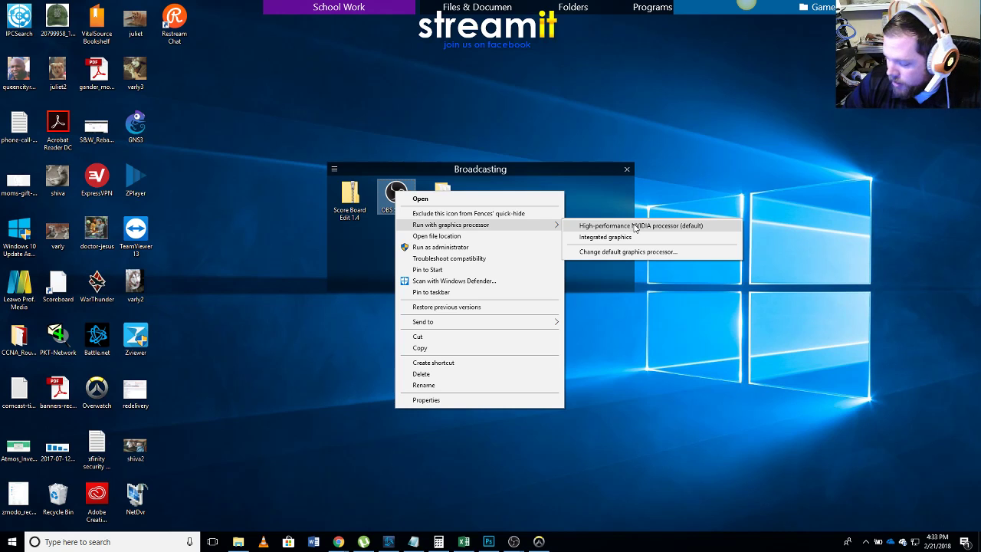
{"action": "left_click", "coordinate": [636, 226]}
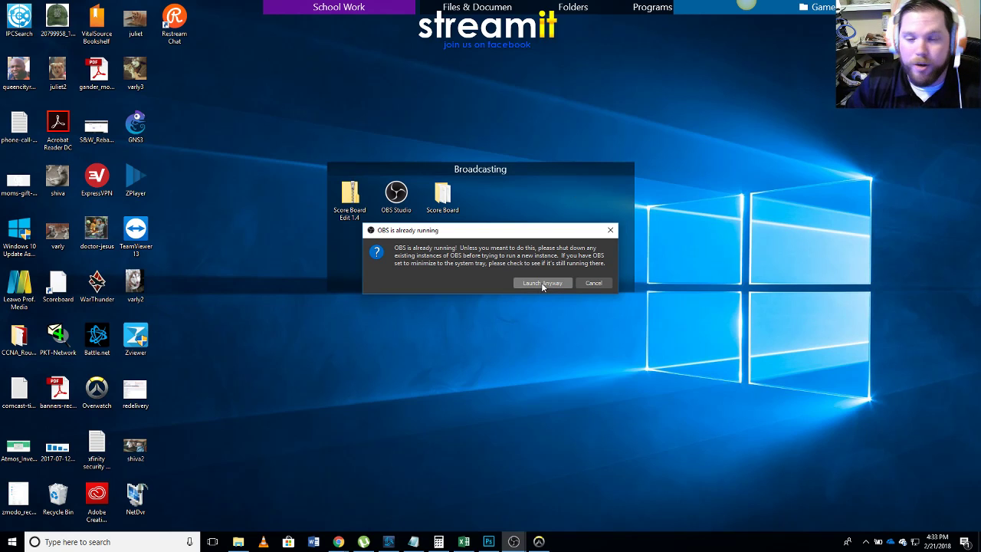
{"action": "left_click", "coordinate": [542, 283]}
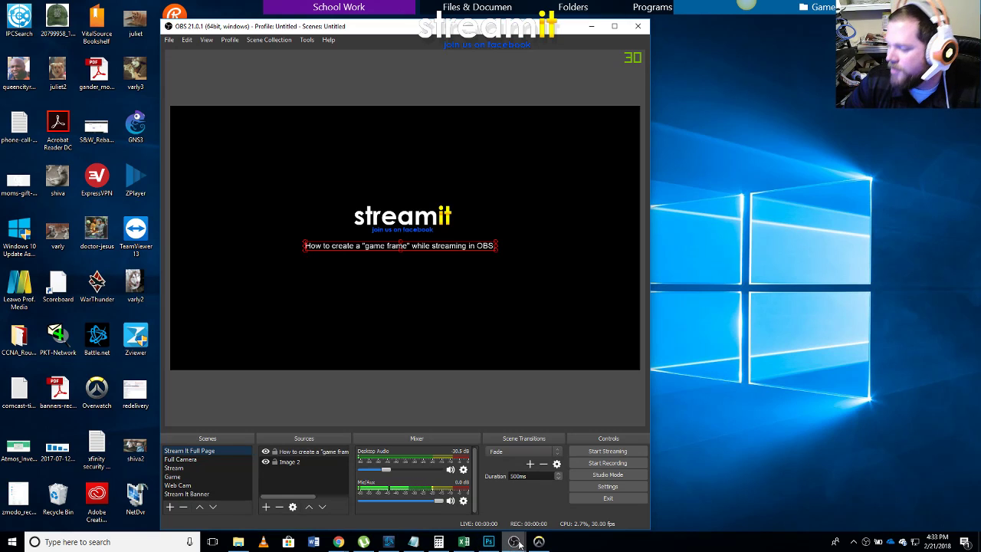
{"action": "mouse_move", "coordinate": [528, 540]}
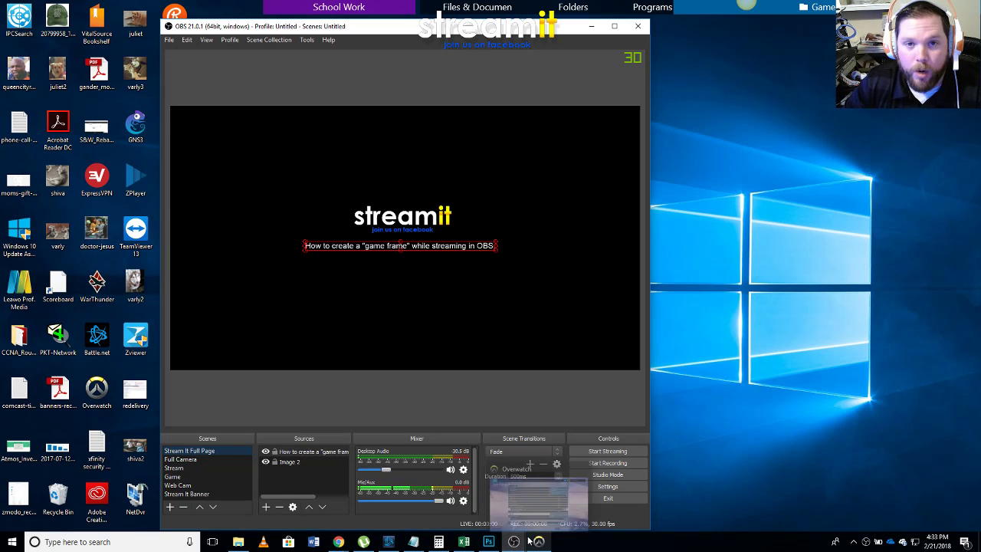
Remove the scenes Stream It Full Page, Full Camera, Stream, Game and Web Cam, keeping only Stream It Banner.
{"action": "left_click", "coordinate": [526, 208]}
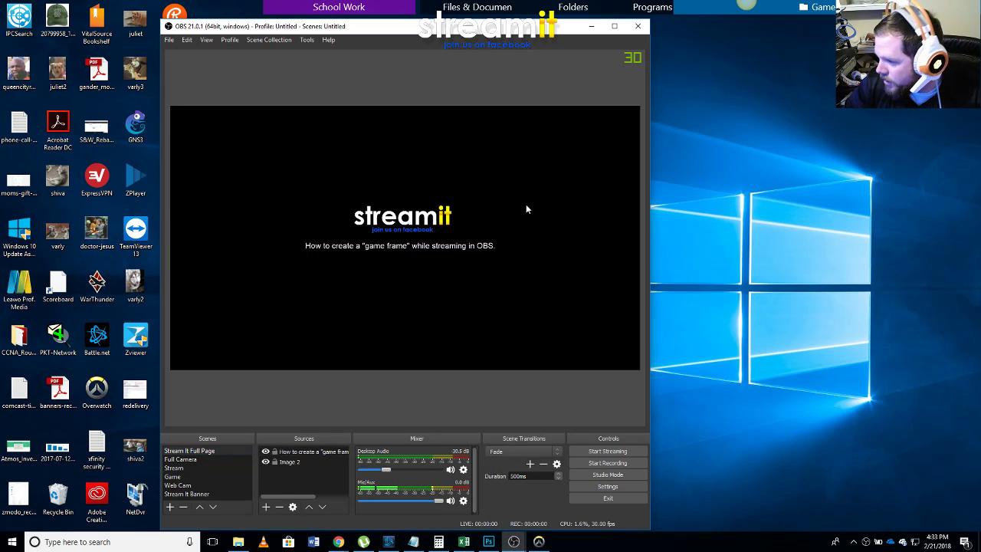
{"action": "key", "text": "Delete"}
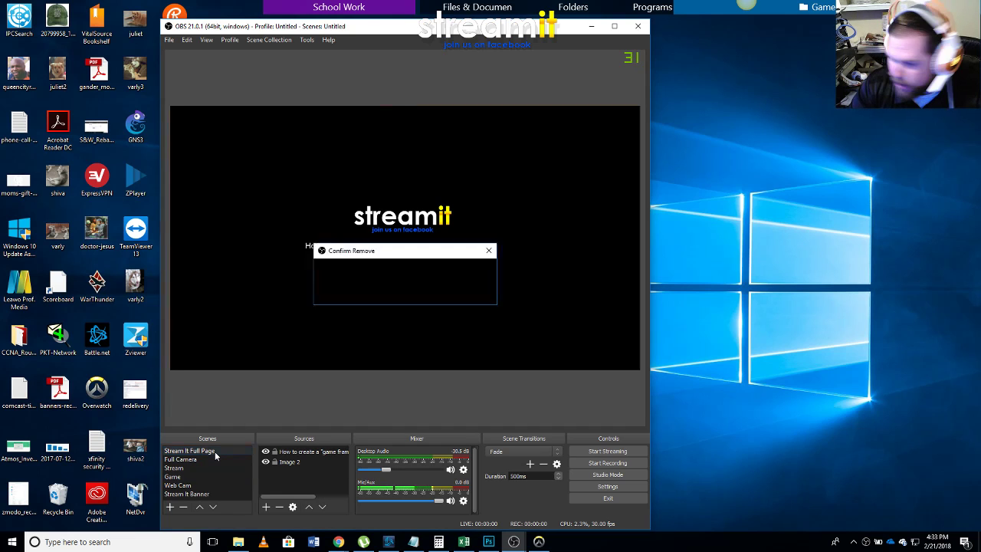
{"action": "key", "text": "Return"}
{"action": "key", "text": "Delete"}
{"action": "key", "text": "Return"}
{"action": "key", "text": "Delete"}
{"action": "key", "text": "Return"}
{"action": "key", "text": "Delete"}
{"action": "key", "text": "Return"}
{"action": "key", "text": "Delete"}
{"action": "key", "text": "Return"}
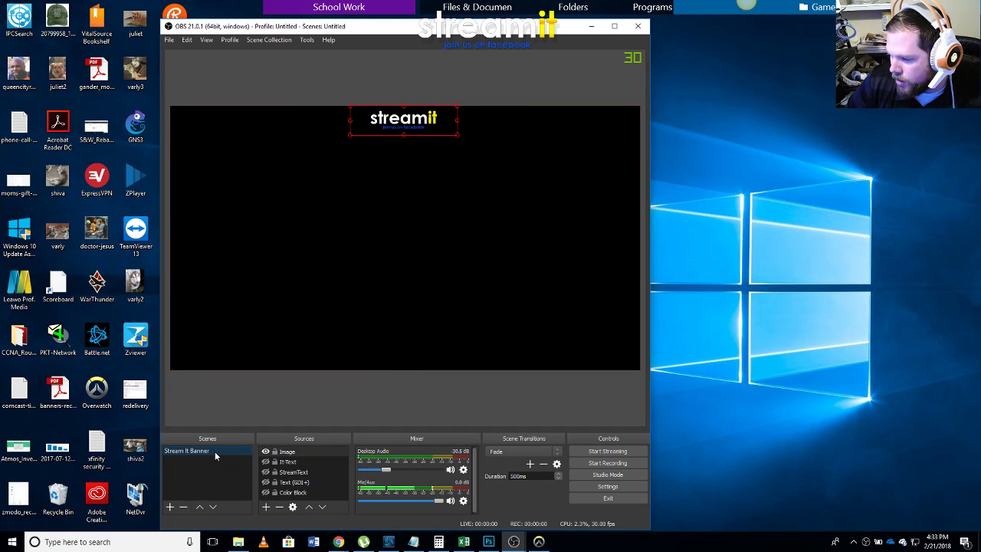
Remove all sources from the Stream It Banner scene: Image, It-Text, StreamText, Text (GDI+) and Color Block.
{"action": "left_click", "coordinate": [305, 453]}
{"action": "key", "text": "Delete"}
{"action": "key", "text": "Return"}
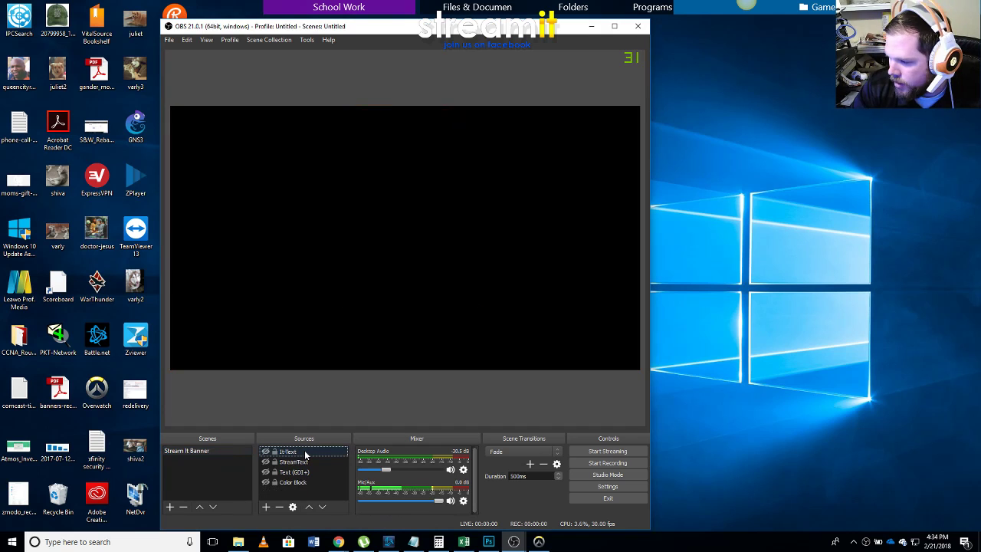
{"action": "key", "text": "Delete"}
{"action": "key", "text": "Return"}
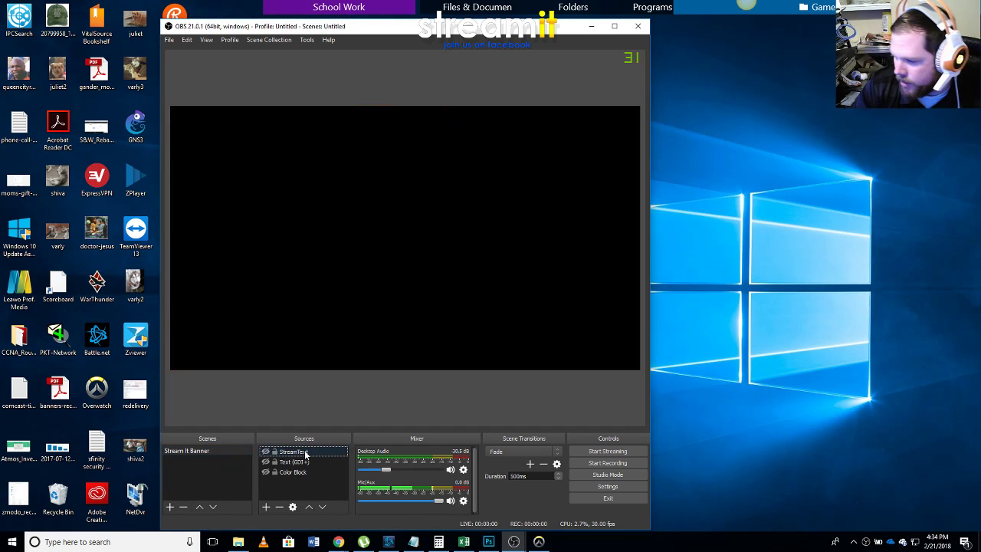
{"action": "key", "text": "Delete"}
{"action": "key", "text": "Return"}
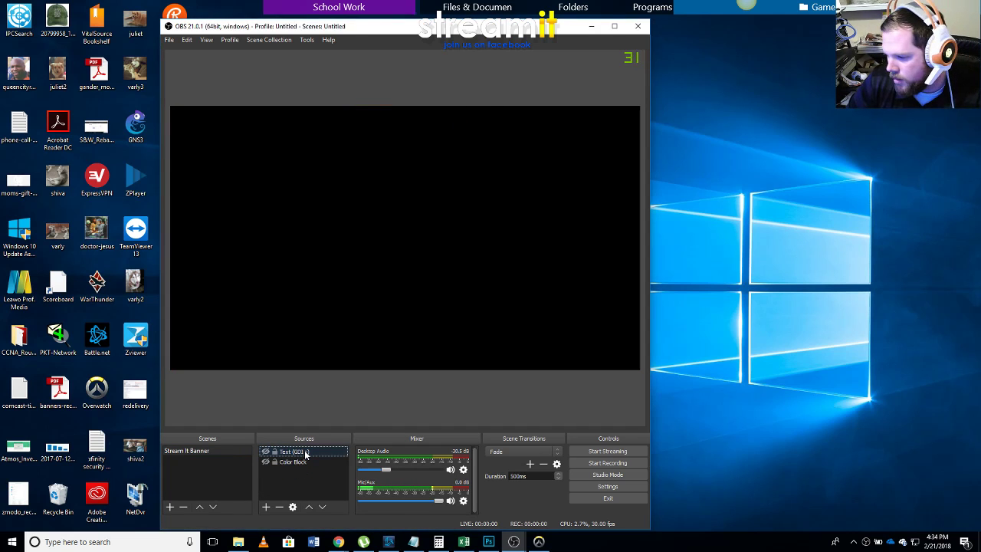
{"action": "key", "text": "Delete"}
{"action": "key", "text": "Return"}
{"action": "key", "text": "Delete"}
{"action": "key", "text": "Return"}
Rename the Stream It Banner scene to "Scene 1".
{"action": "right_click", "coordinate": [212, 450]}
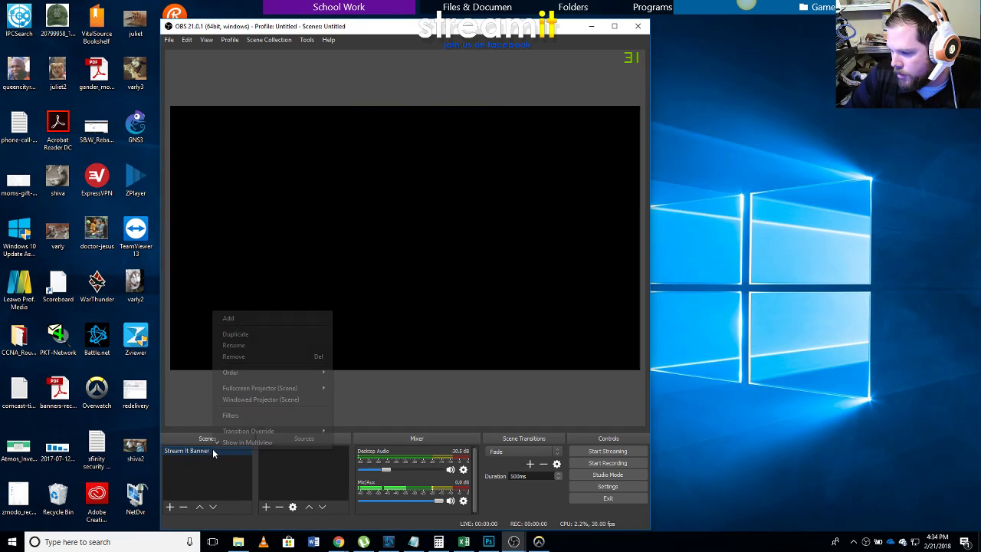
{"action": "left_click", "coordinate": [248, 346]}
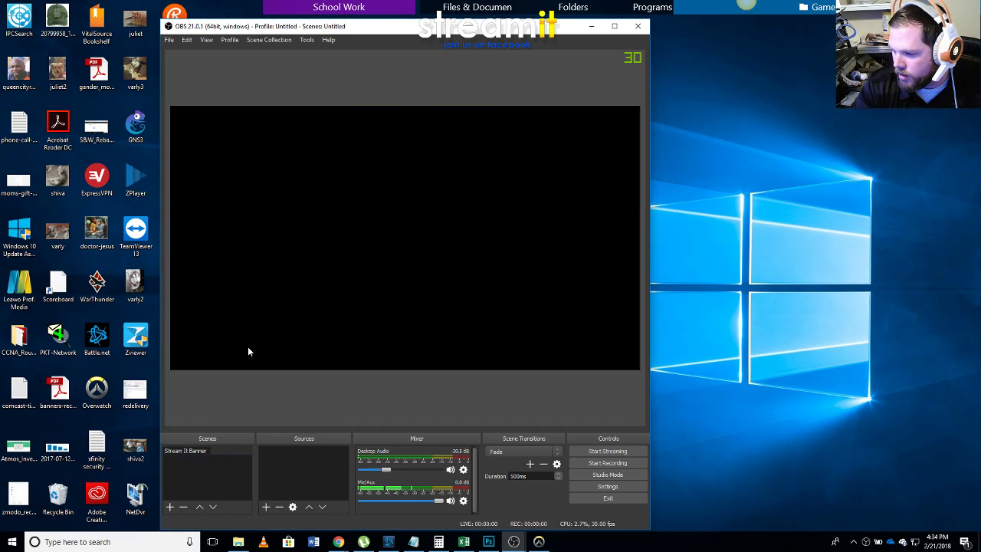
{"action": "key", "text": "BackSpace"}
{"action": "key", "text": "BackSpace"}
{"action": "key", "text": "BackSpace"}
{"action": "key", "text": "BackSpace"}
{"action": "key", "text": "BackSpace"}
{"action": "key", "text": "BackSpace"}
{"action": "key", "text": "BackSpace"}
{"action": "key", "text": "BackSpace"}
{"action": "key", "text": "BackSpace"}
{"action": "key", "text": "BackSpace"}
{"action": "key", "text": "BackSpace"}
{"action": "key", "text": "BackSpace"}
{"action": "key", "text": "BackSpace"}
{"action": "key", "text": "BackSpace"}
{"action": "key", "text": "BackSpace"}
{"action": "key", "text": "BackSpace"}
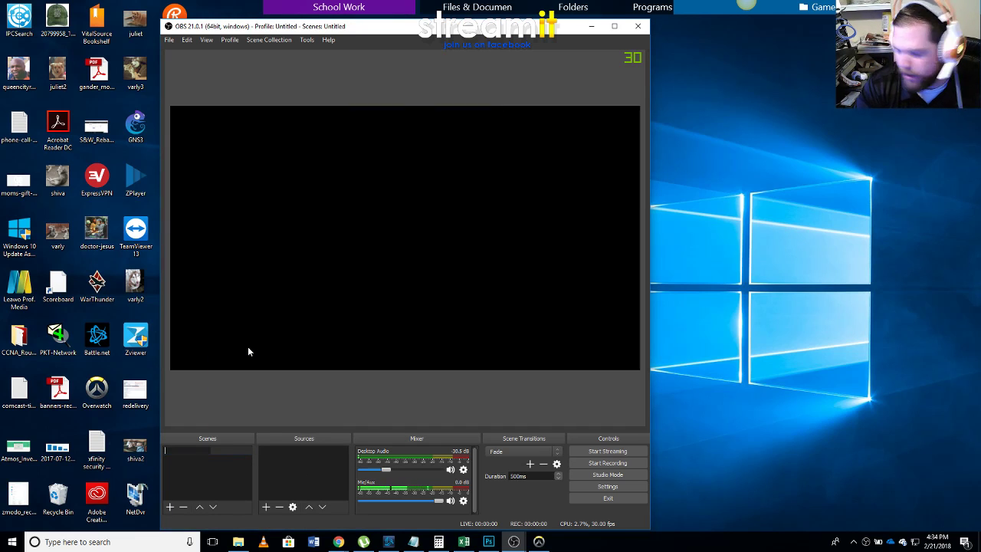
{"action": "type", "text": "Scene 1"}
{"action": "key", "text": "Return"}
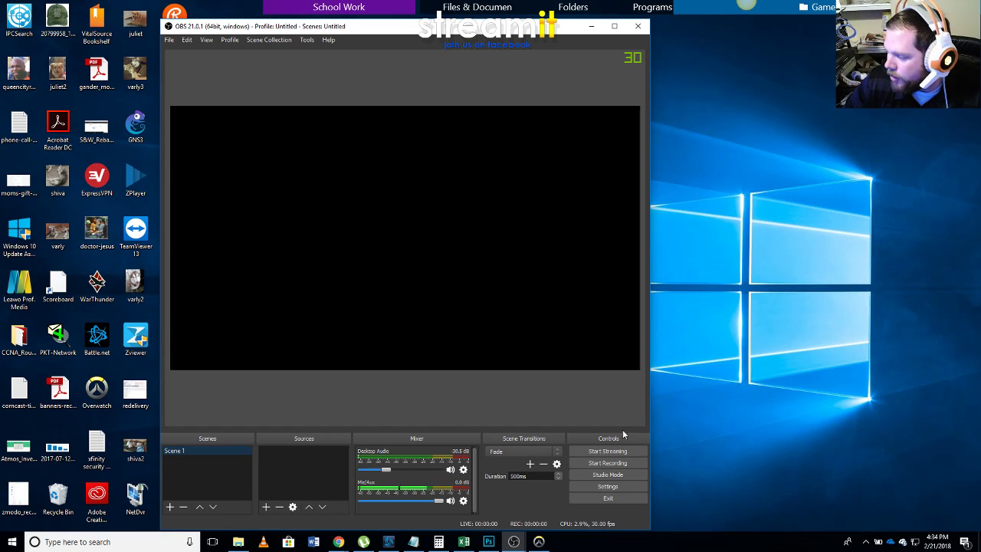
Review the stream type, server URL and stream key fields in the streaming settings, leaving without changes.
{"action": "left_click", "coordinate": [592, 488]}
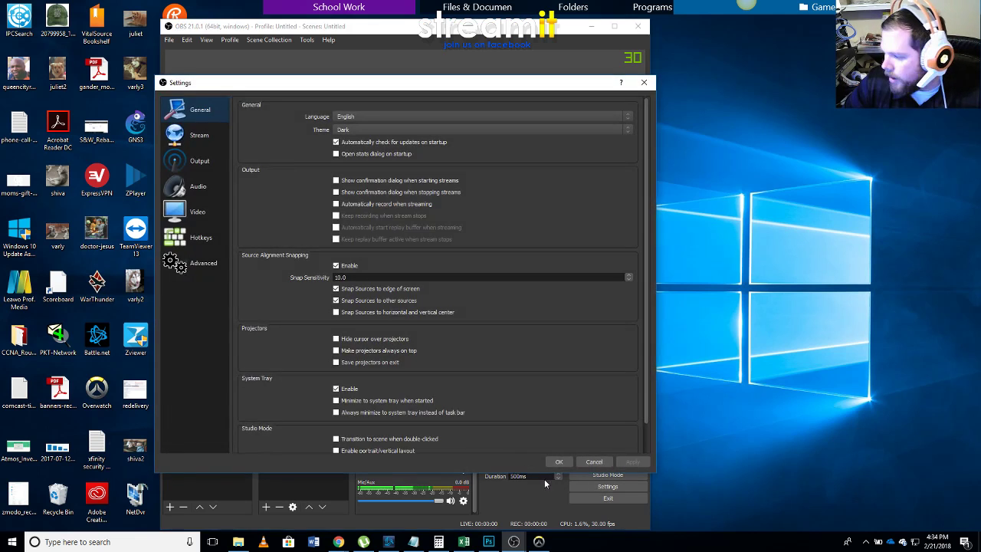
{"action": "left_click", "coordinate": [187, 138]}
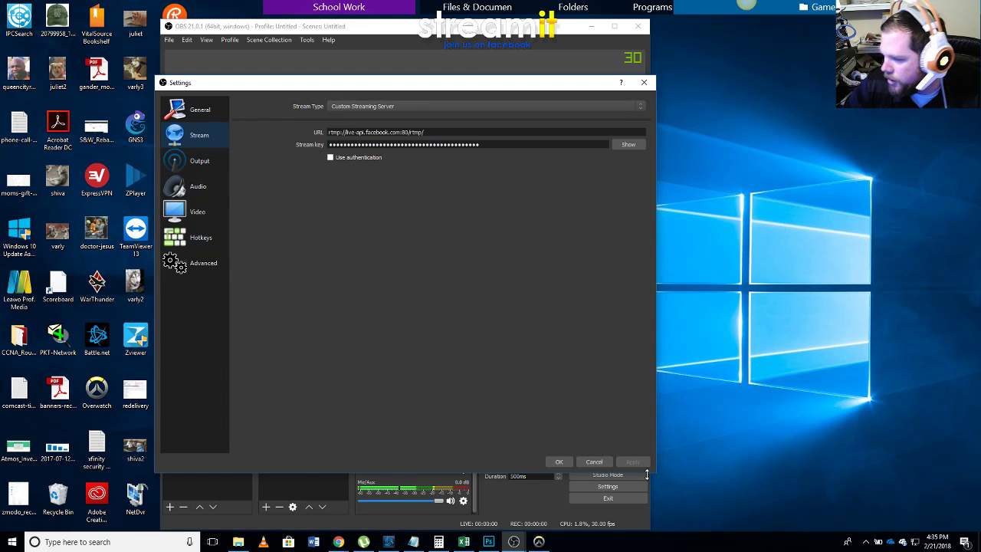
{"action": "left_click", "coordinate": [594, 462]}
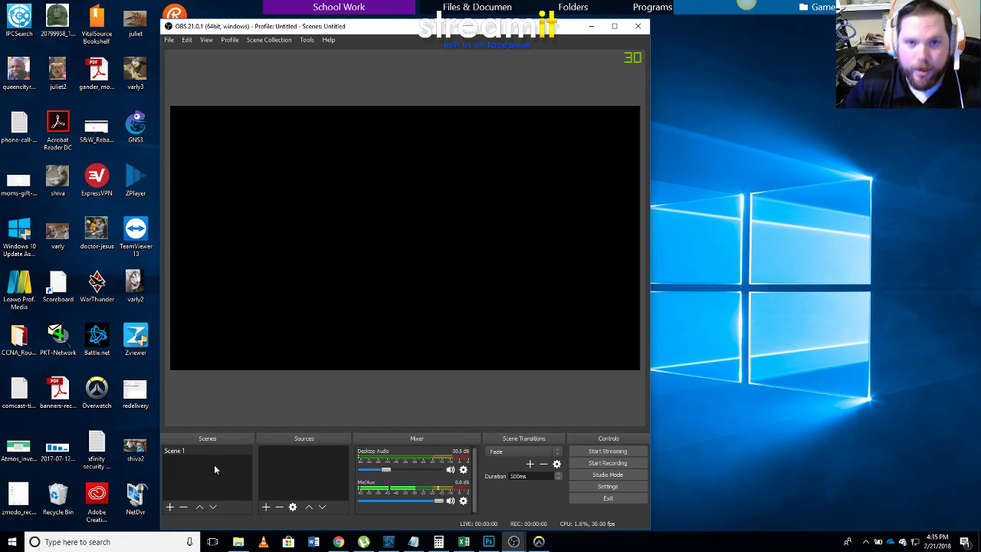
Add a new scene named "Web Cam Scene".
{"action": "left_click", "coordinate": [170, 508]}
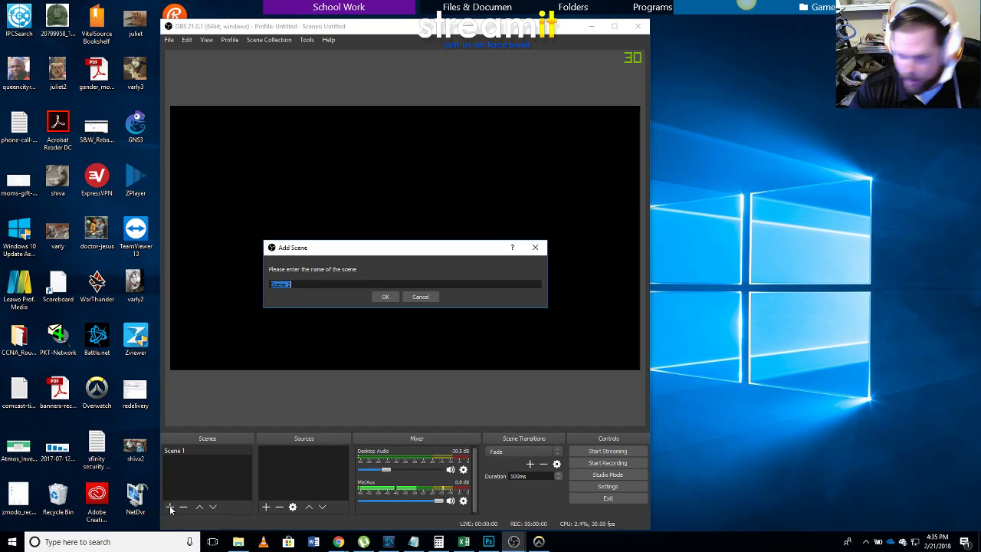
{"action": "type", "text": "Web"}
{"action": "key", "text": "BackSpace"}
{"action": "key", "text": "BackSpace"}
{"action": "key", "text": "BackSpace"}
{"action": "key", "text": "BackSpace"}
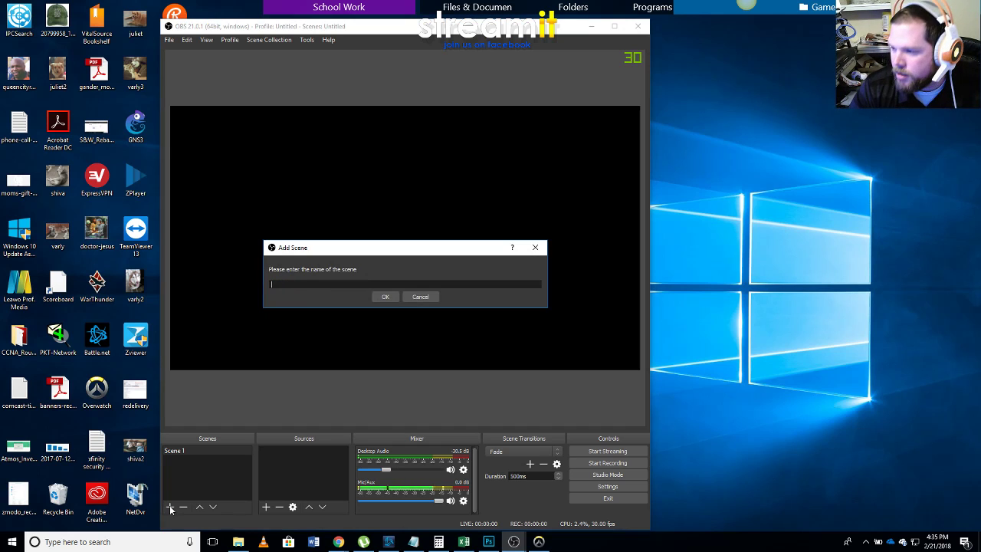
{"action": "type", "text": "Scene W"}
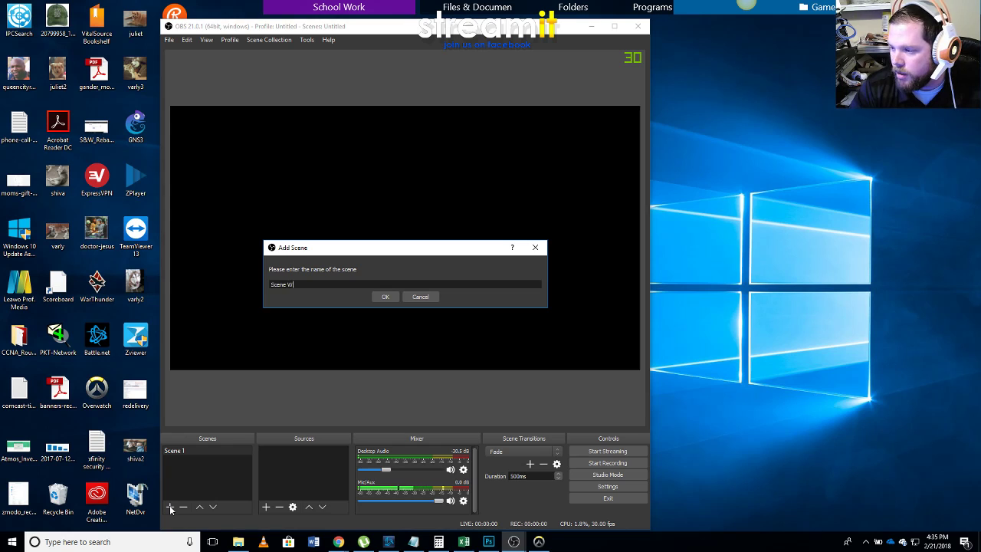
{"action": "key", "text": "BackSpace"}
{"action": "key", "text": "BackSpace"}
{"action": "key", "text": "BackSpace"}
{"action": "key", "text": "BackSpace"}
{"action": "key", "text": "BackSpace"}
{"action": "type", "text": "Web "}
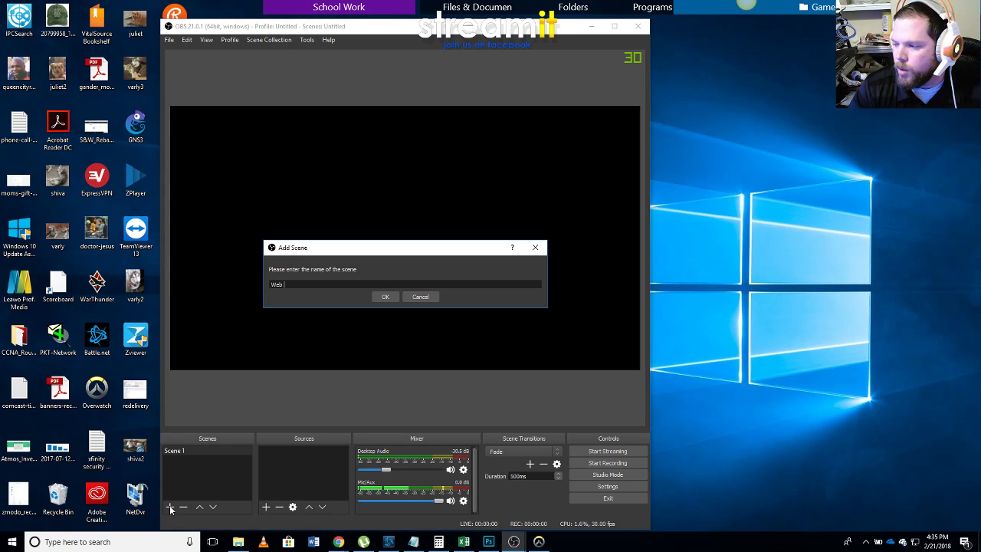
{"action": "type", "text": "Cam Scene"}
{"action": "key", "text": "Return"}
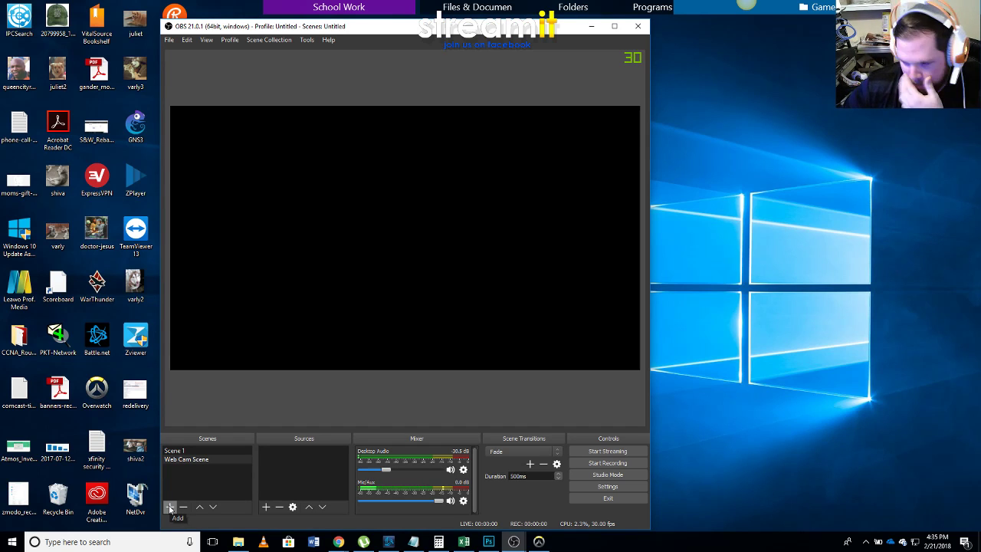
Add a new scene named "Stream It Banner Scene".
{"action": "left_click", "coordinate": [170, 507]}
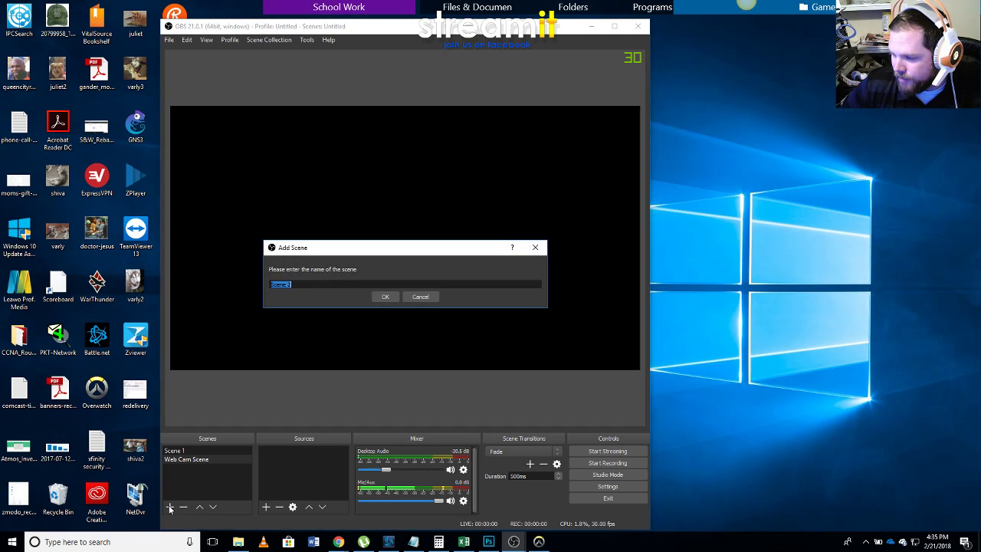
{"action": "type", "text": "Stream it 0"}
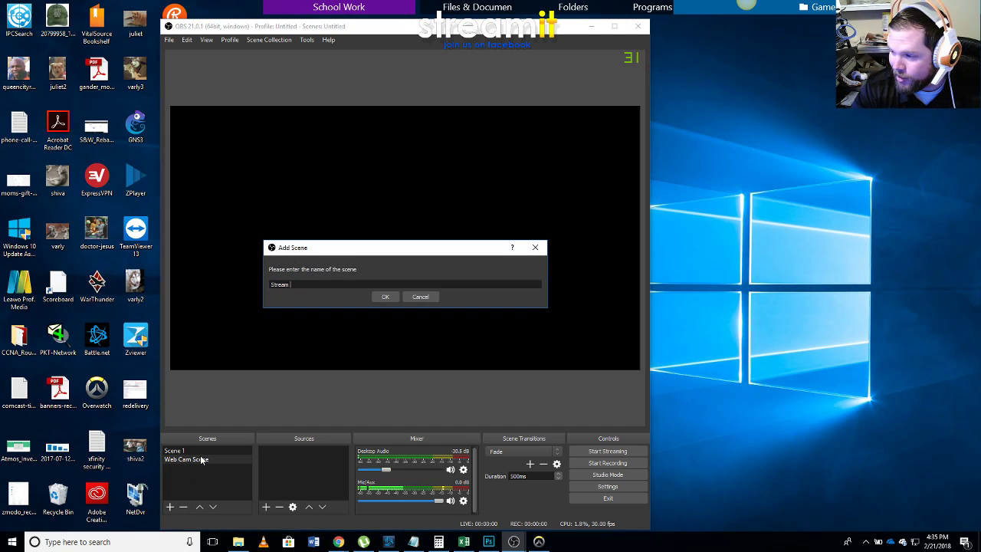
{"action": "key", "text": "BackSpace"}
{"action": "key", "text": "BackSpace"}
{"action": "key", "text": "BackSpace"}
{"action": "key", "text": "BackSpace"}
{"action": "type", "text": "I"}
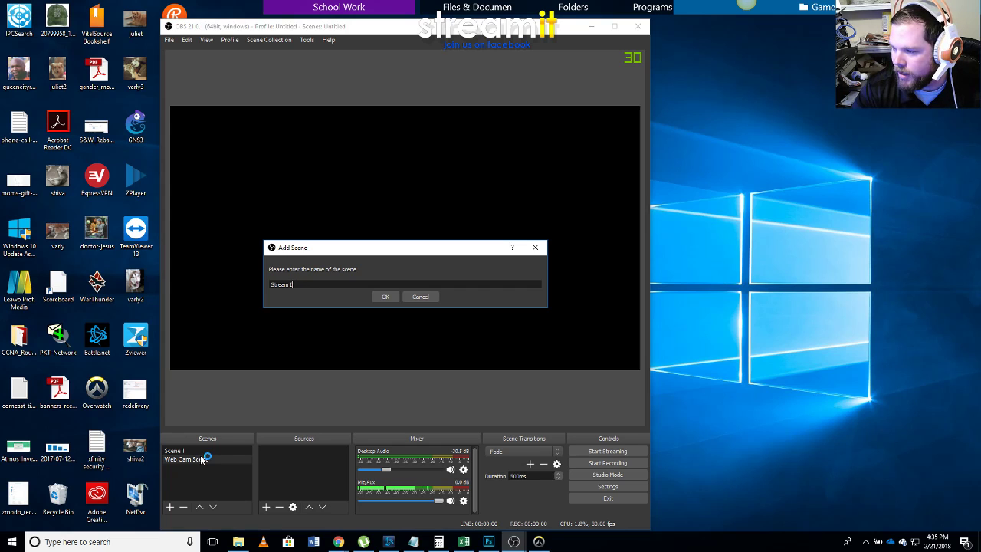
{"action": "type", "text": "t!t Banner Scen"}
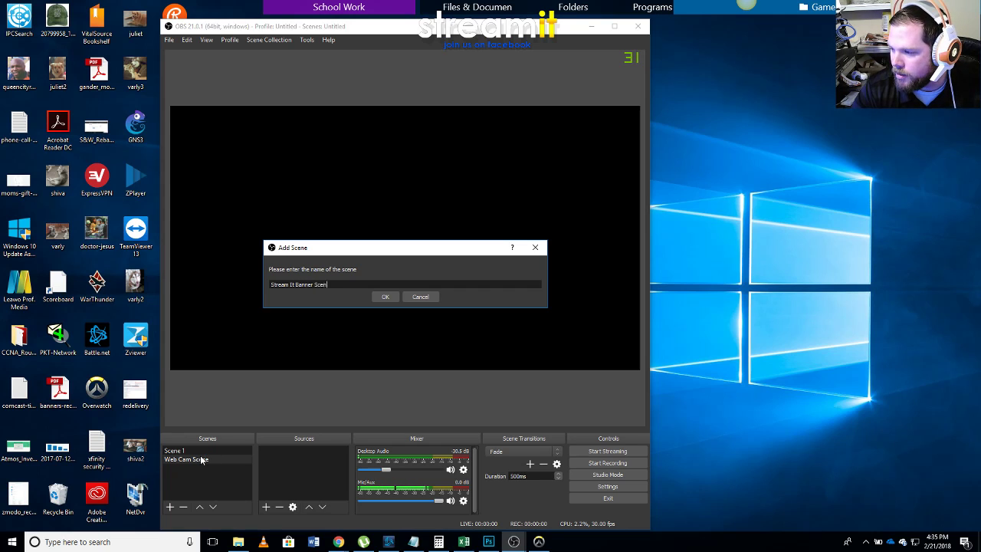
{"action": "type", "text": "e"}
{"action": "key", "text": "Return"}
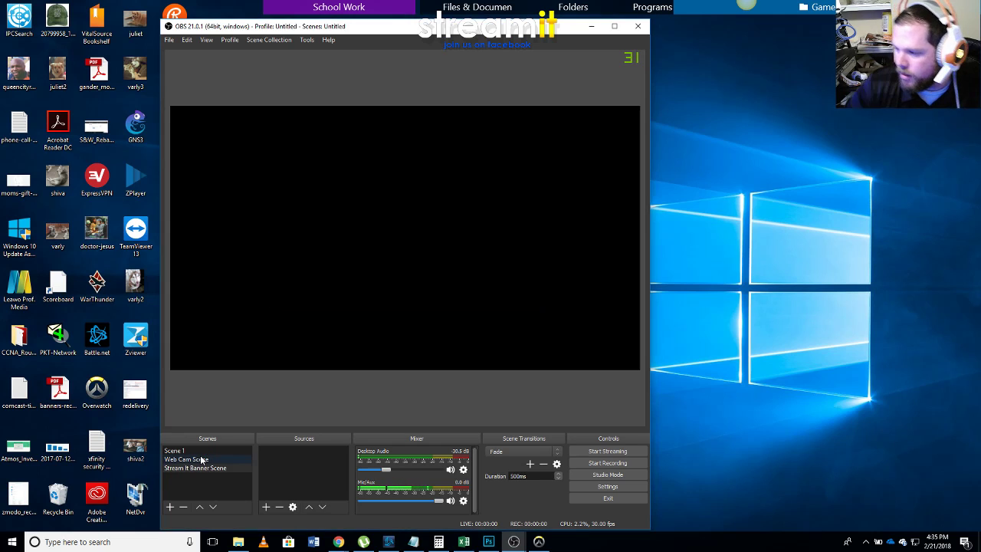
Add a new scene named "Game Capture Scene".
{"action": "left_click", "coordinate": [170, 507]}
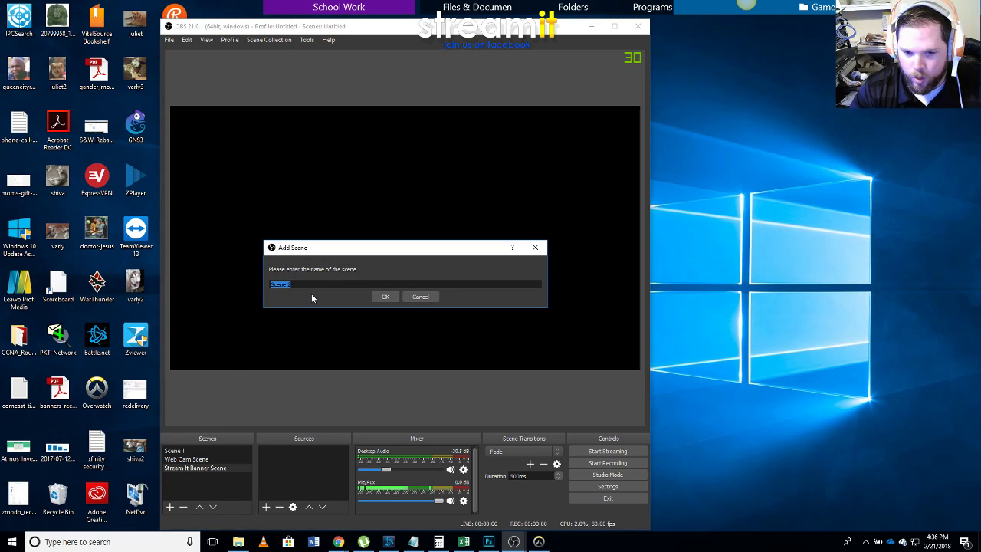
{"action": "type", "text": "Game Capture"}
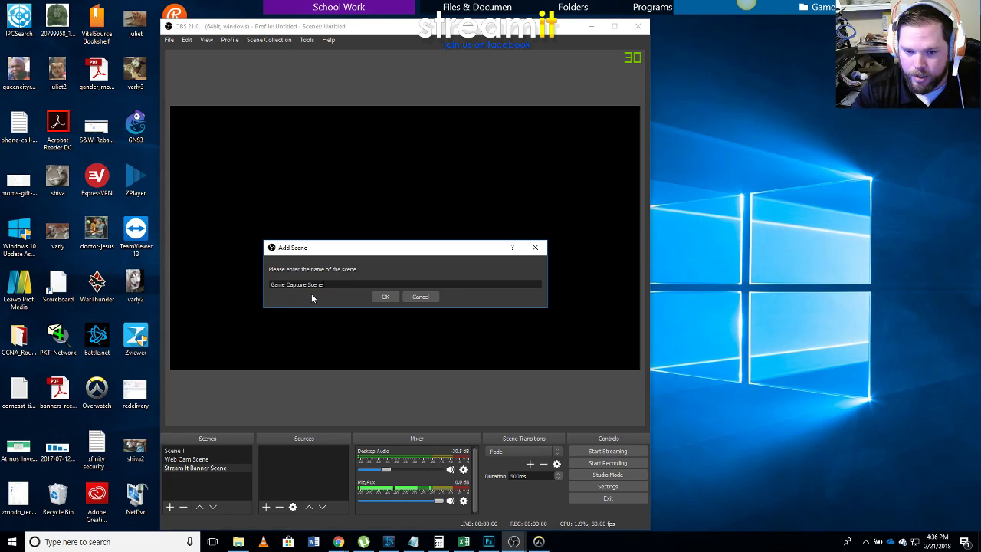
{"action": "type", "text": " Scene"}
{"action": "key", "text": "Return"}
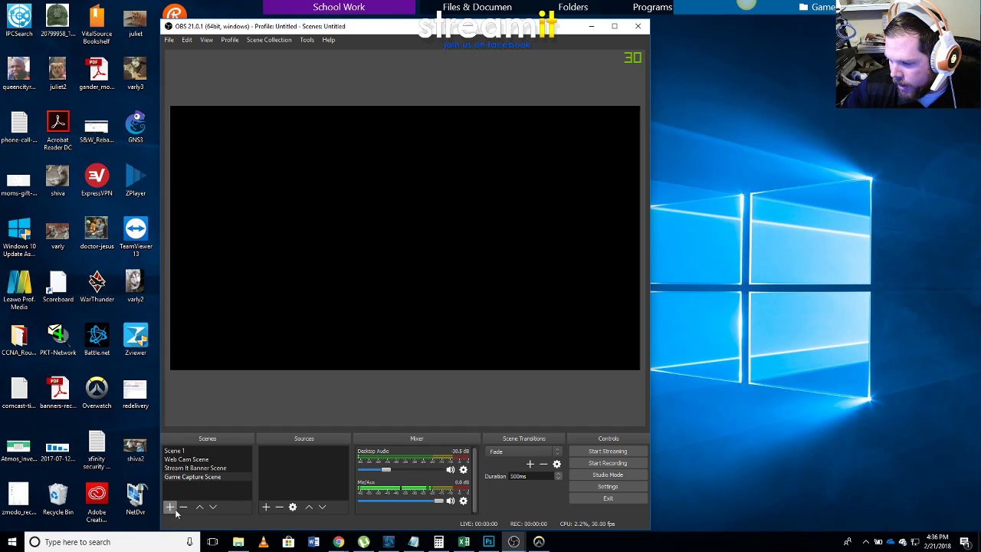
Add a new scene named "Frame Scene".
{"action": "left_click", "coordinate": [170, 508]}
{"action": "type", "text": "Frame "}
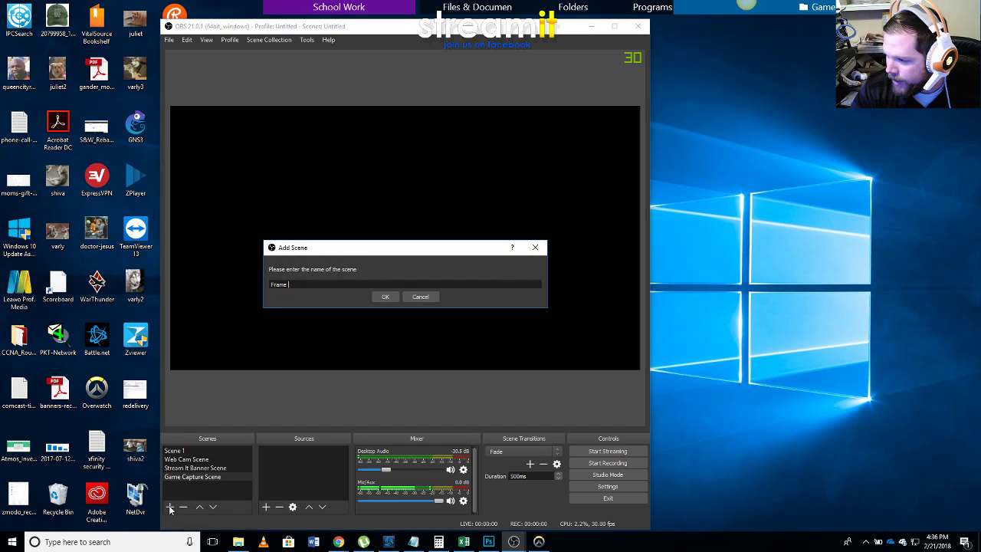
{"action": "type", "text": "Scene"}
{"action": "key", "text": "Return"}
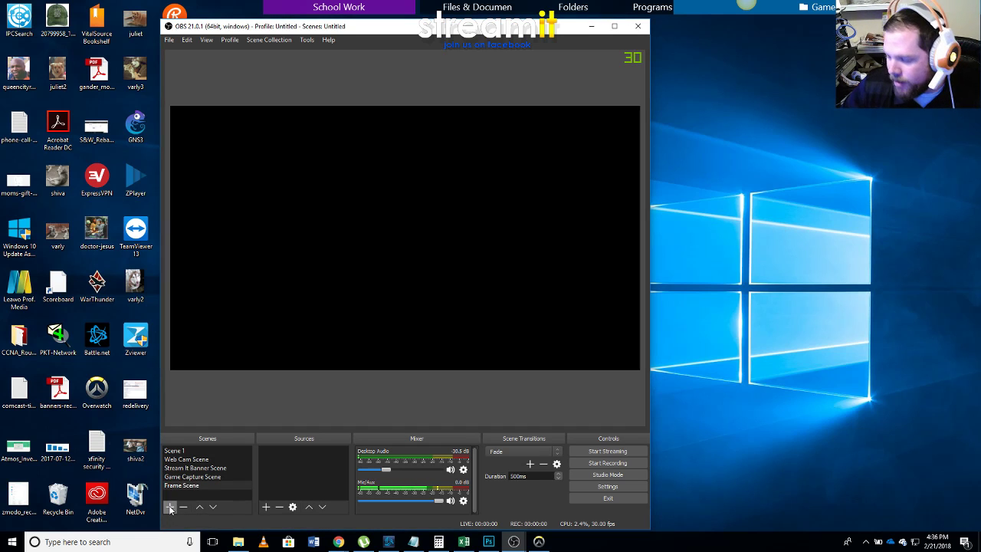
Add a new video capture device source named "Web Cam Capture" to the Web Cam Scene.
{"action": "left_click", "coordinate": [191, 462]}
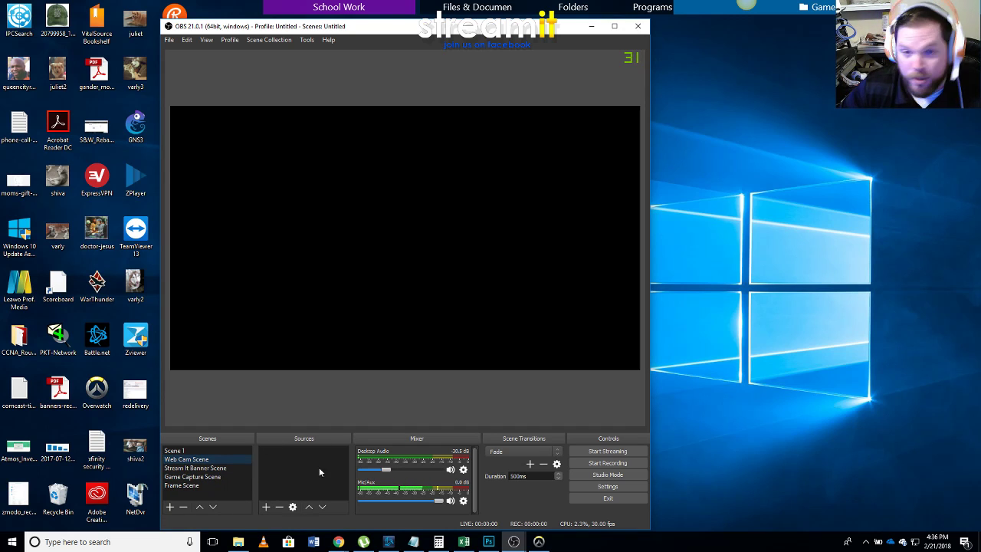
{"action": "left_click", "coordinate": [266, 508]}
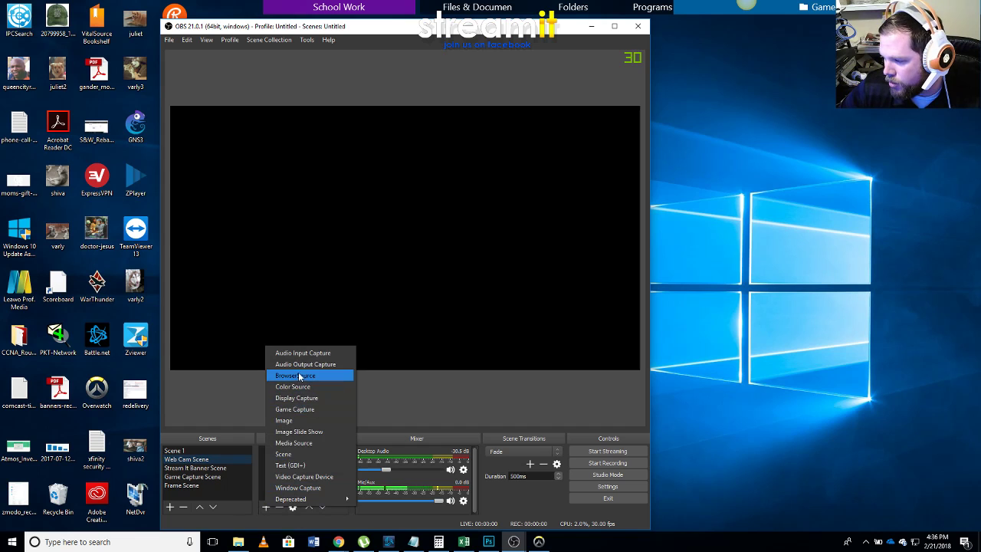
{"action": "left_click", "coordinate": [300, 478]}
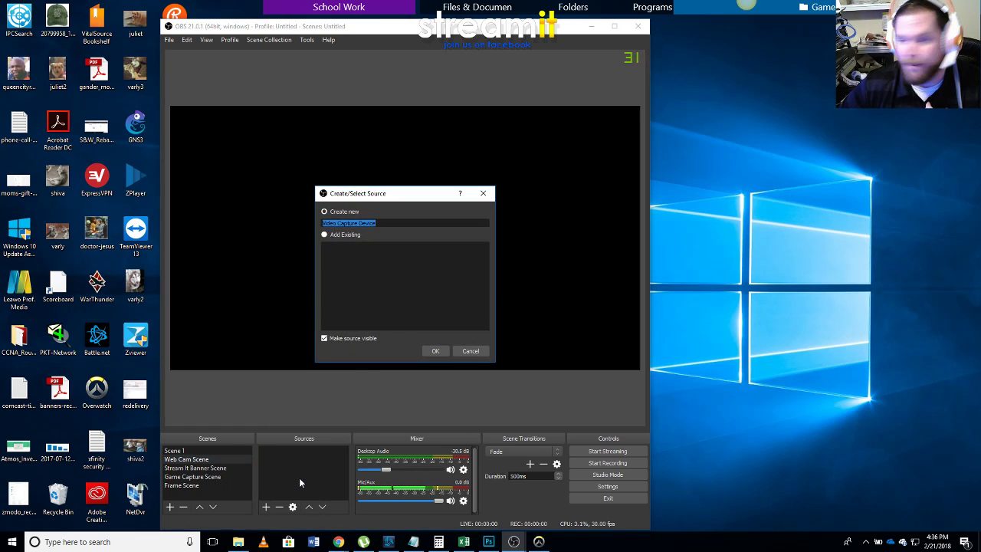
{"action": "type", "text": "Web C"}
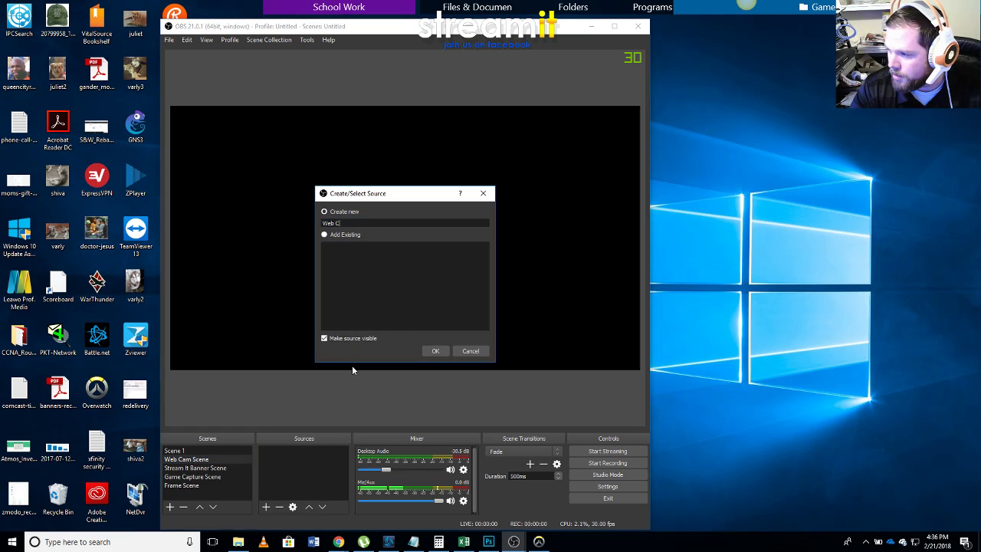
{"action": "type", "text": "am Capture"}
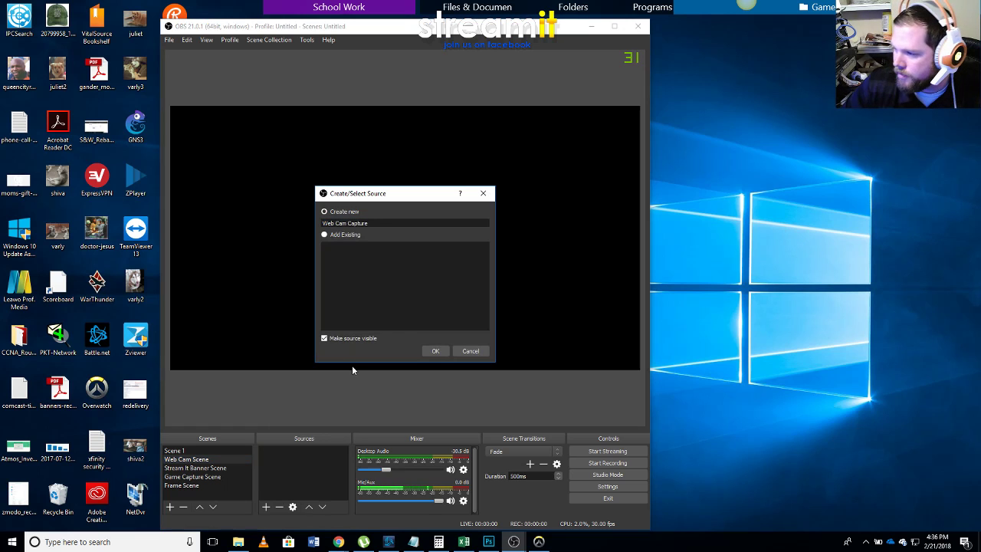
{"action": "left_click", "coordinate": [436, 351]}
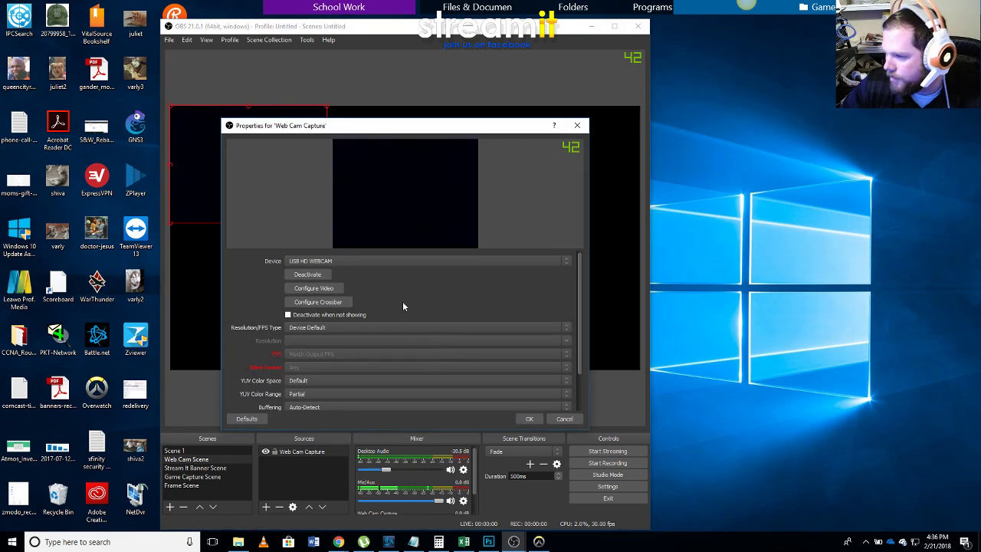
{"action": "left_click", "coordinate": [334, 262]}
{"action": "left_click", "coordinate": [328, 274]}
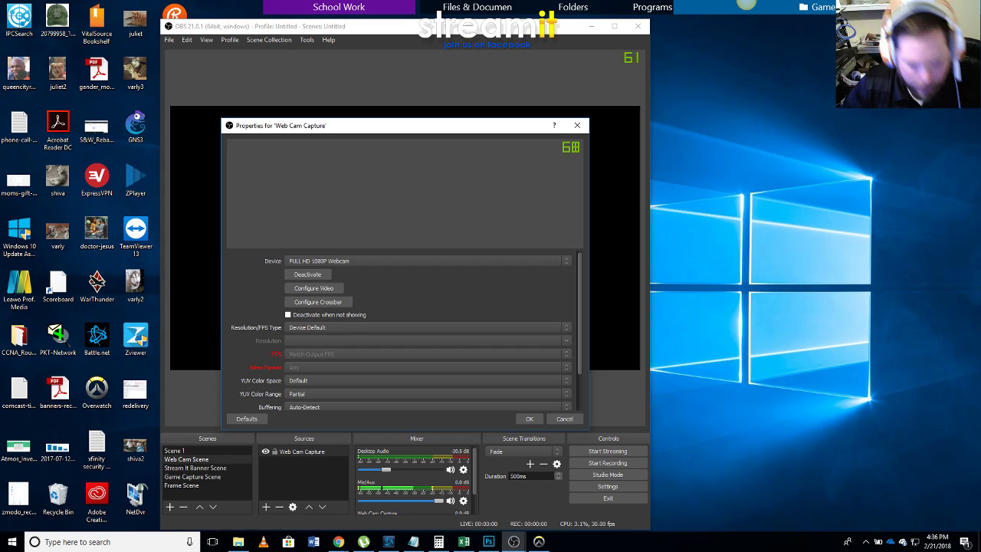
{"action": "key", "text": "alt+z"}
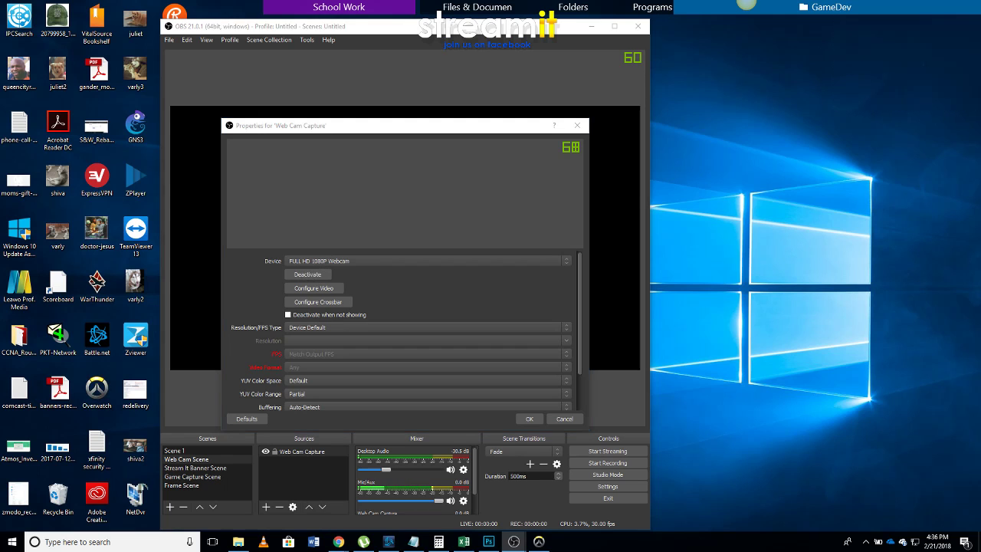
{"action": "key", "text": "Escape"}
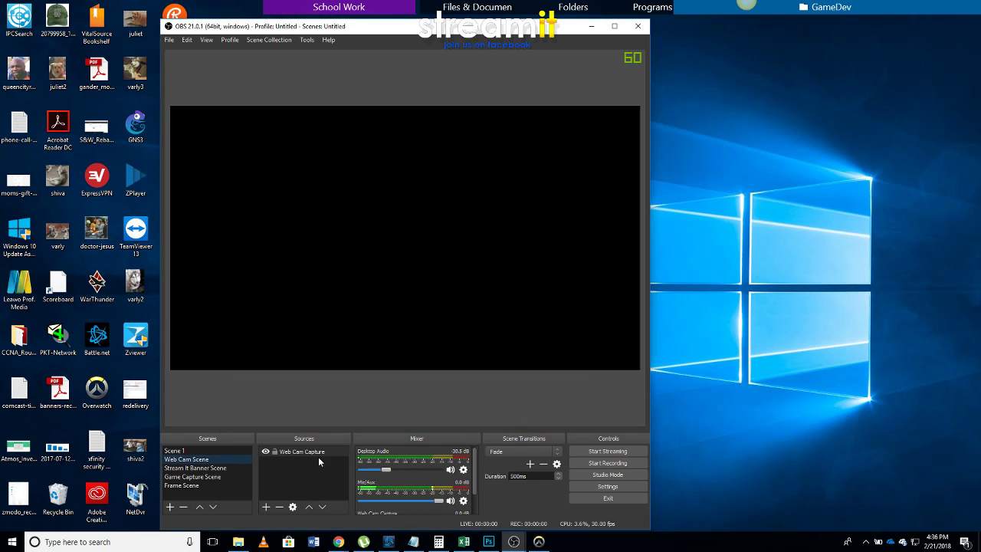
Set the Web Cam Capture device to FULL HD 1080P Webcam with the Device Default resolution/FPS type.
{"action": "left_click", "coordinate": [292, 506]}
{"action": "left_click", "coordinate": [332, 262]}
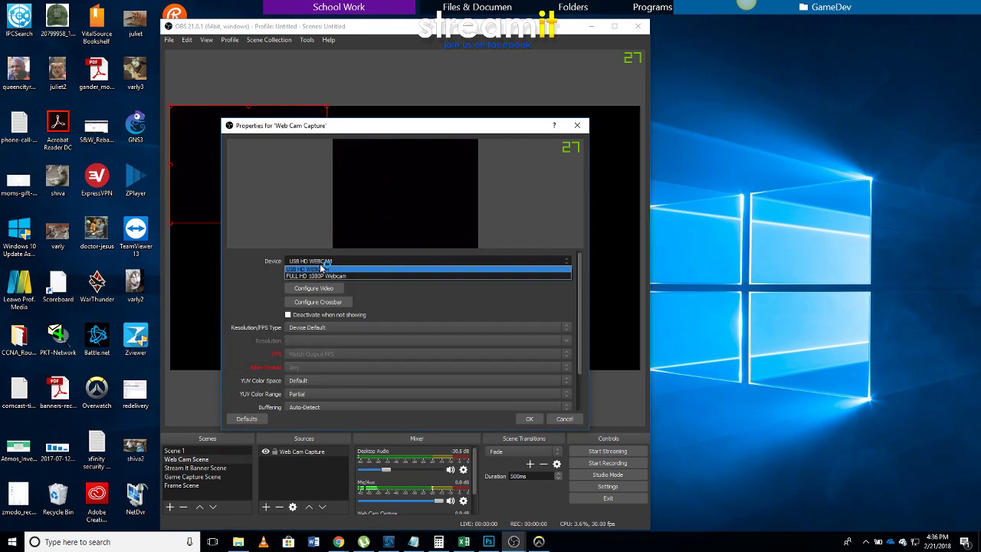
{"action": "left_click", "coordinate": [316, 274]}
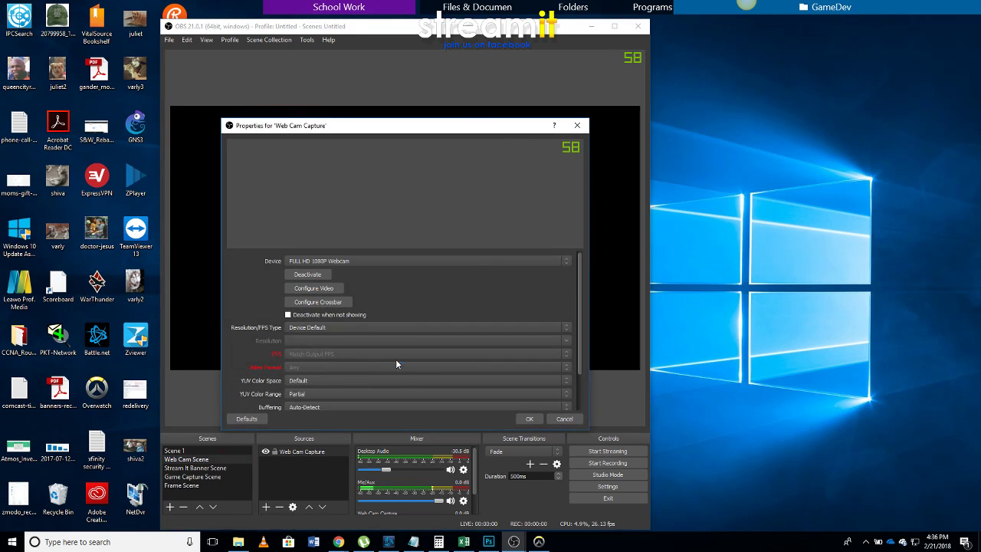
{"action": "left_click", "coordinate": [324, 328]}
{"action": "left_click", "coordinate": [324, 332]}
{"action": "left_click", "coordinate": [529, 419]}
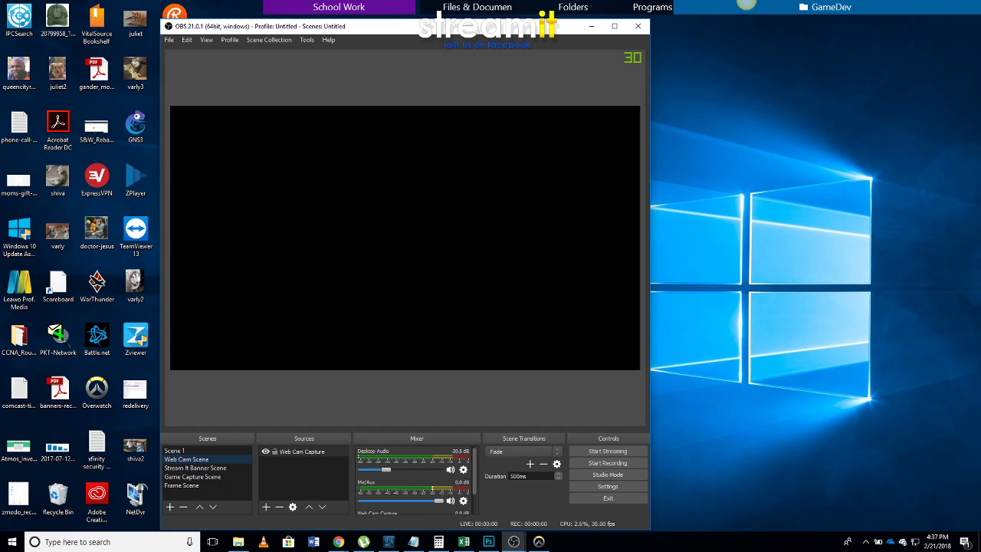
{"action": "key", "text": "F8"}
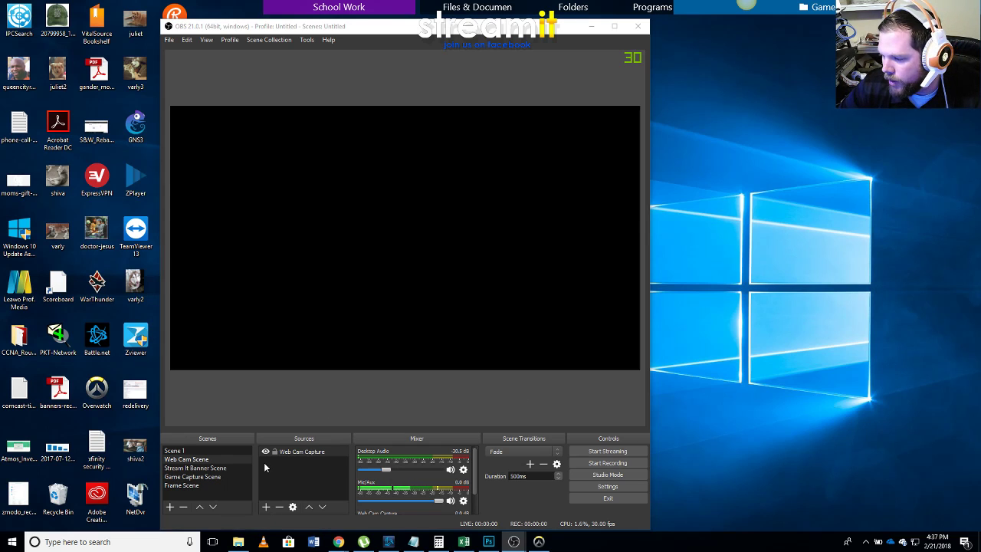
{"action": "left_click", "coordinate": [293, 505]}
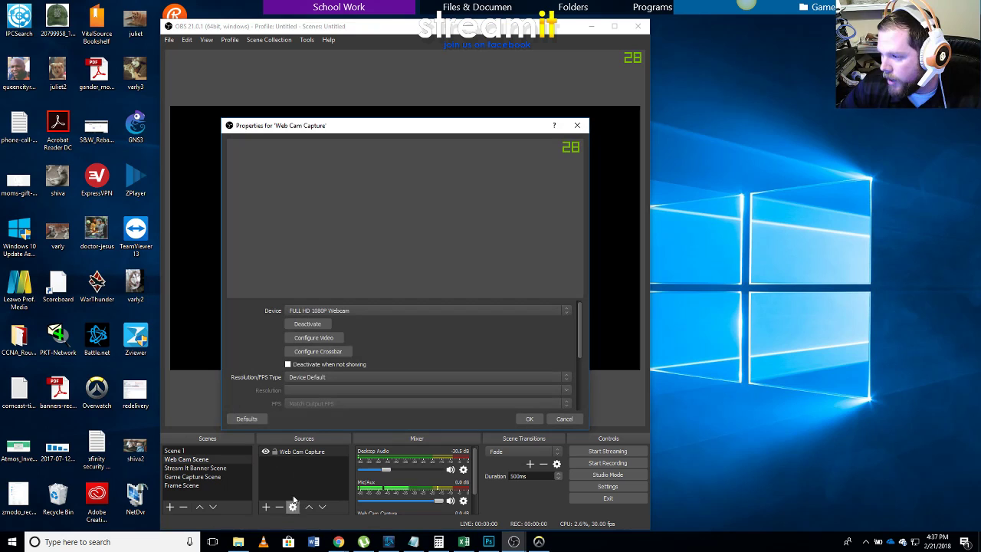
{"action": "left_click", "coordinate": [330, 310]}
{"action": "left_click", "coordinate": [329, 319]}
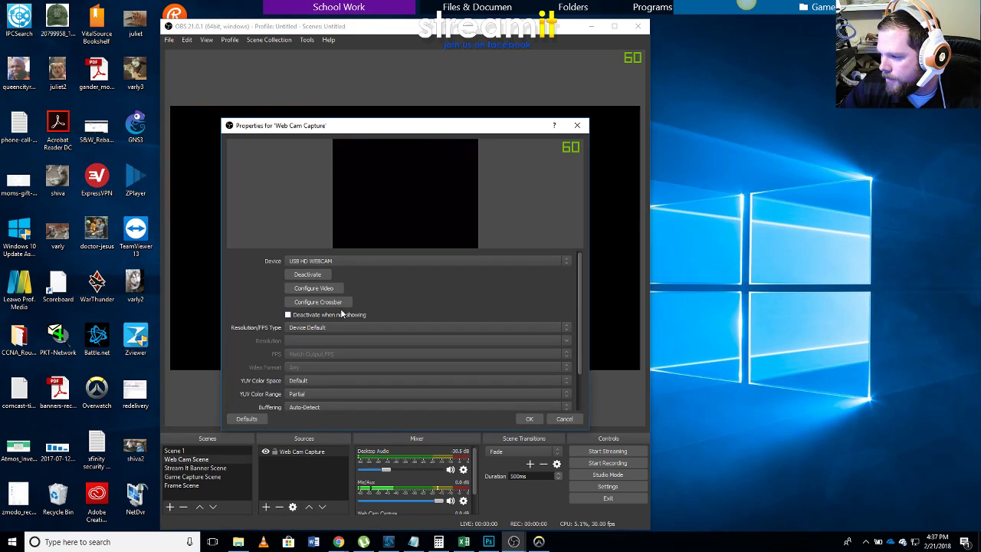
{"action": "left_click", "coordinate": [348, 260]}
{"action": "left_click", "coordinate": [342, 276]}
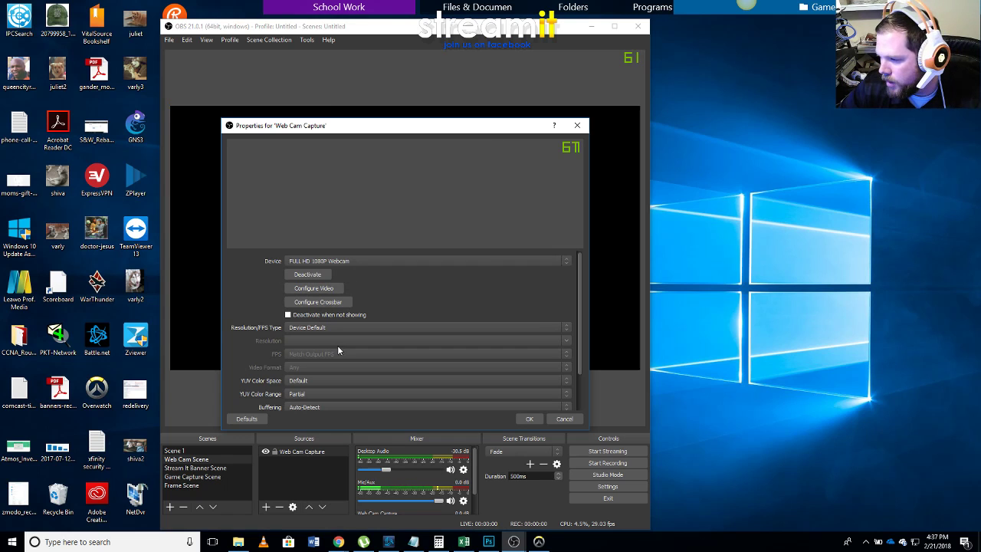
{"action": "scroll", "coordinate": [338, 333], "scroll_direction": "down", "scroll_amount": 2}
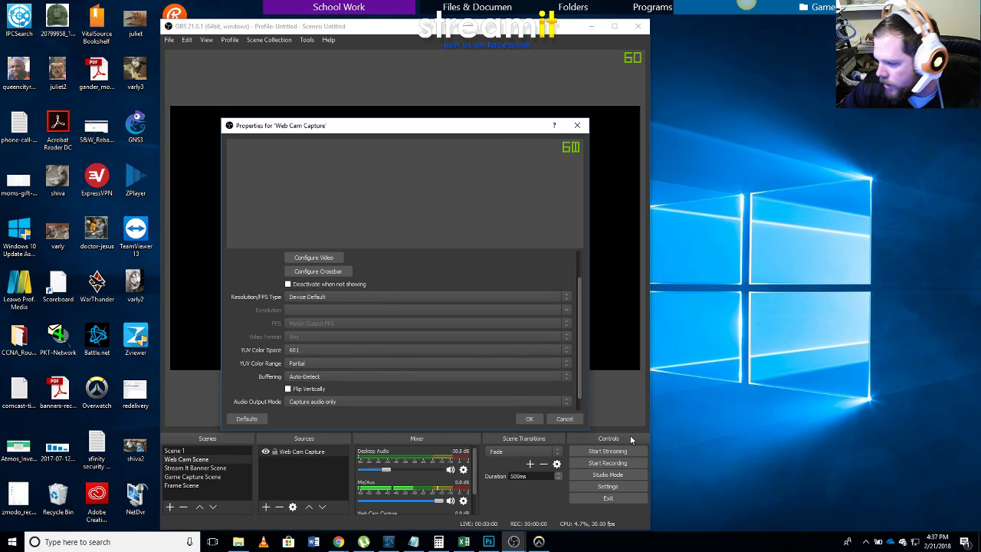
{"action": "left_click", "coordinate": [564, 419]}
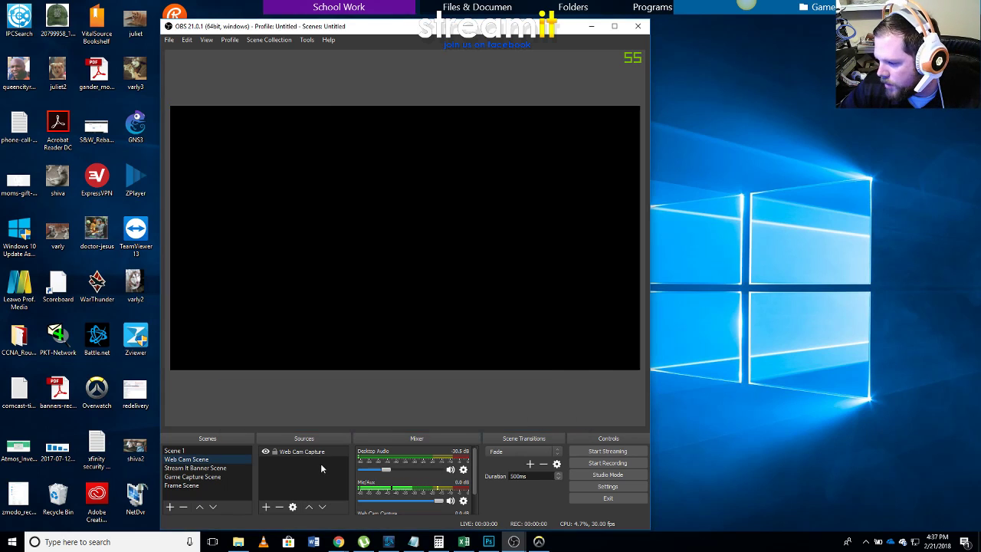
Add an Image source to the Web Cam Scene, using the portrait photo from the Hornets website's Coaches image folder.
{"action": "left_click", "coordinate": [266, 507]}
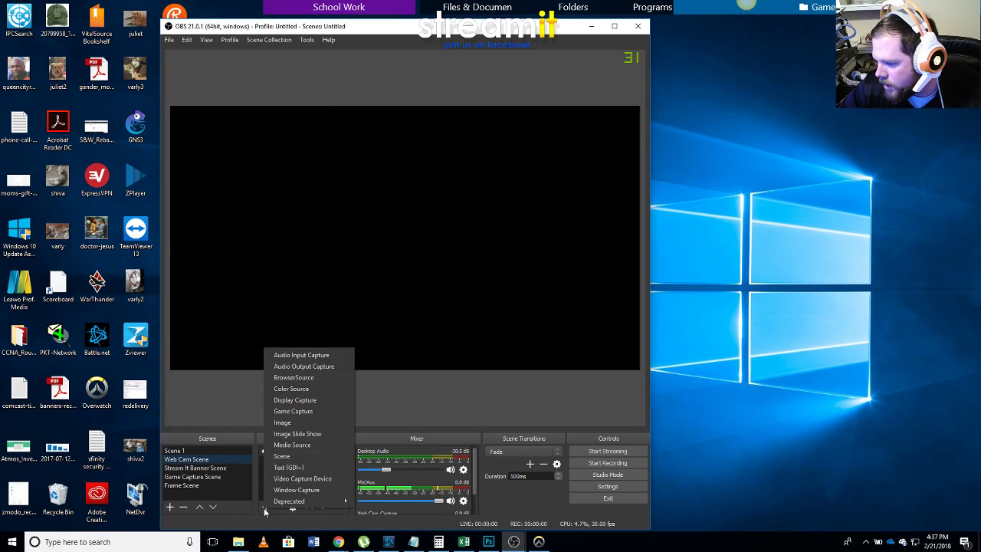
{"action": "left_click", "coordinate": [309, 426]}
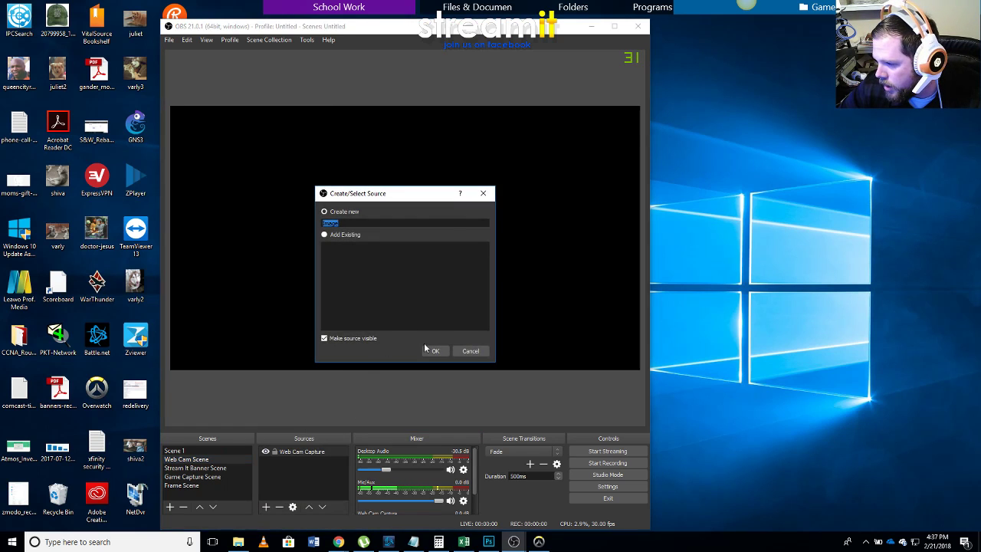
{"action": "left_click", "coordinate": [431, 351]}
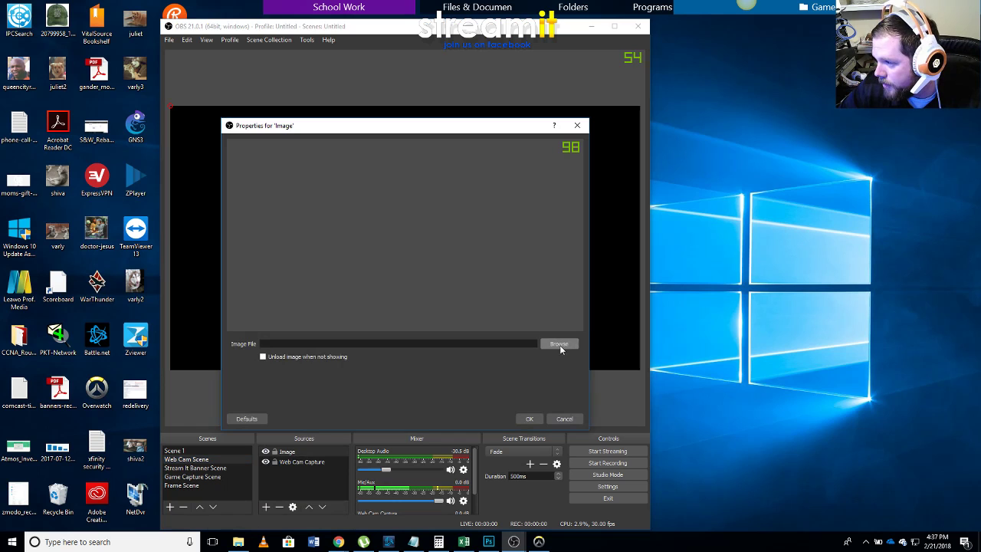
{"action": "left_click", "coordinate": [559, 345]}
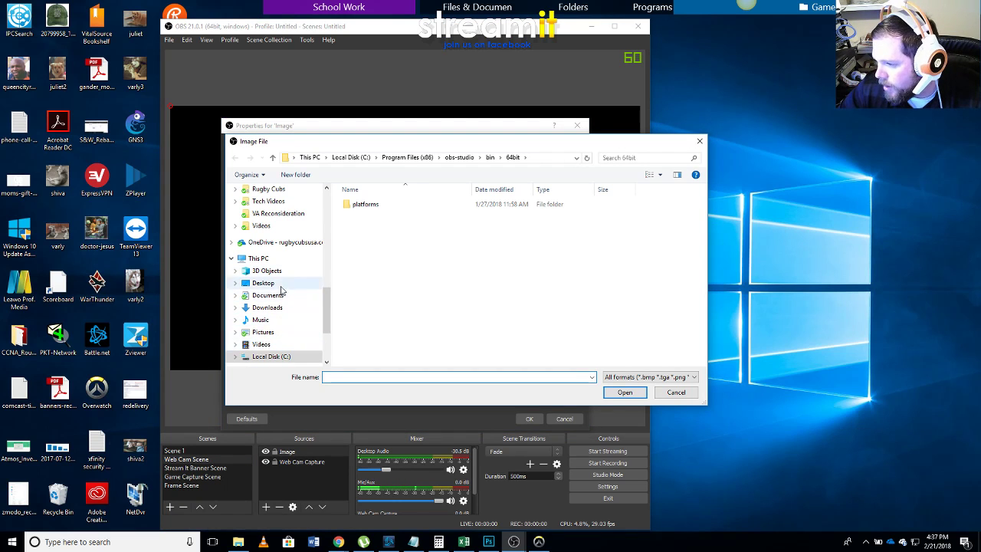
{"action": "left_click_drag", "start_coordinate": [333, 317], "coordinate": [331, 243]}
{"action": "left_click", "coordinate": [275, 246]}
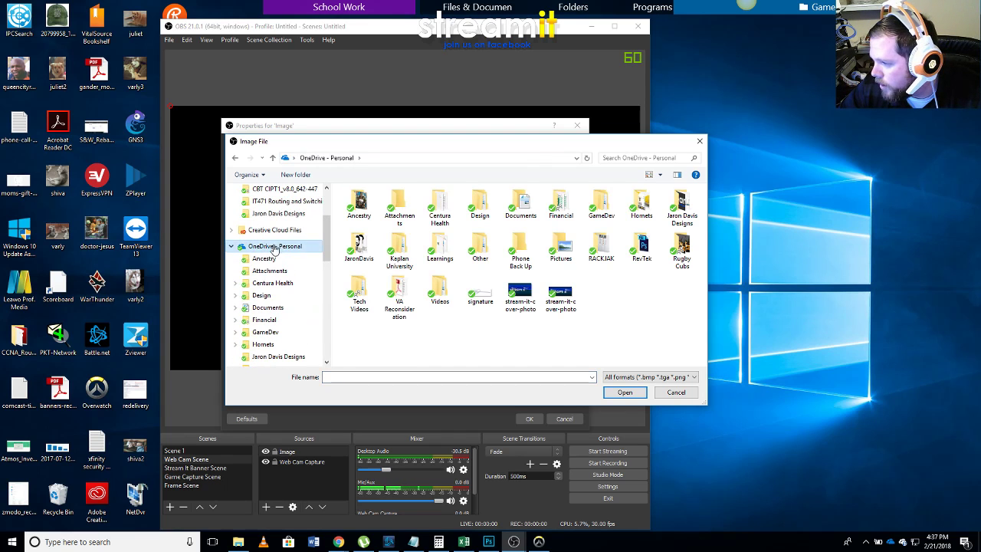
{"action": "left_click_drag", "start_coordinate": [444, 144], "coordinate": [0, 146]}
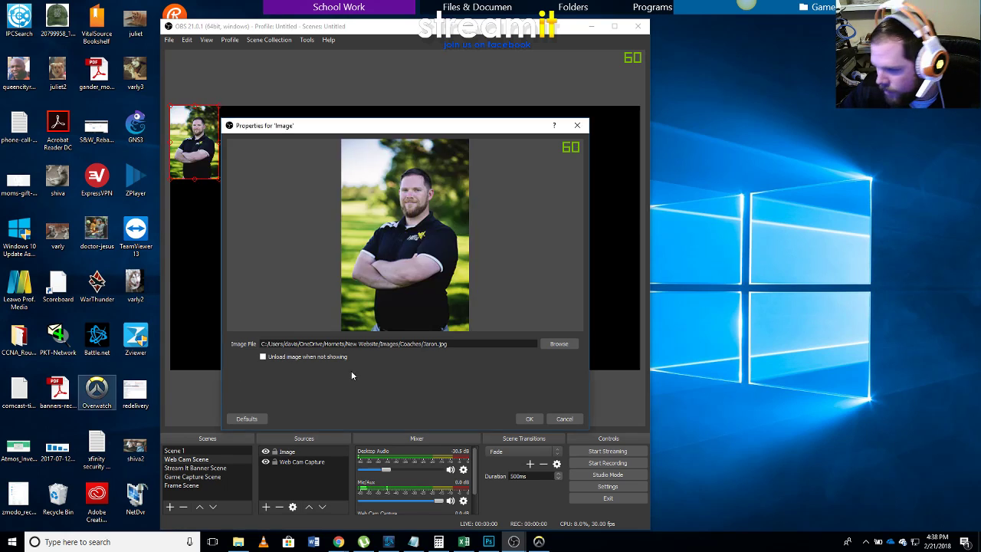
{"action": "left_click", "coordinate": [531, 418]}
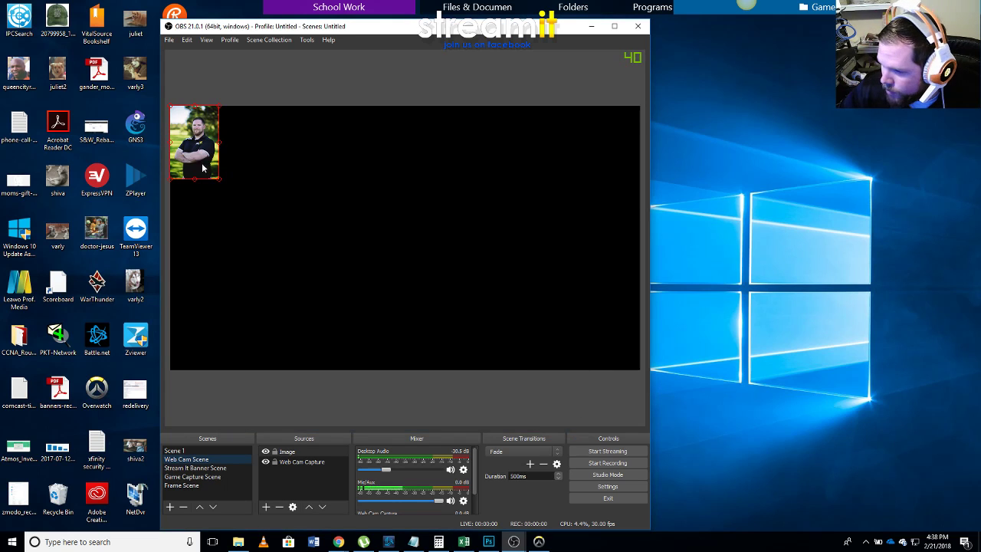
Stretch the portrait image into a wide rectangle and move it to the lower-left corner of the canvas.
{"action": "left_click_drag", "start_coordinate": [219, 178], "coordinate": [273, 175]}
{"action": "left_click", "coordinate": [294, 192]}
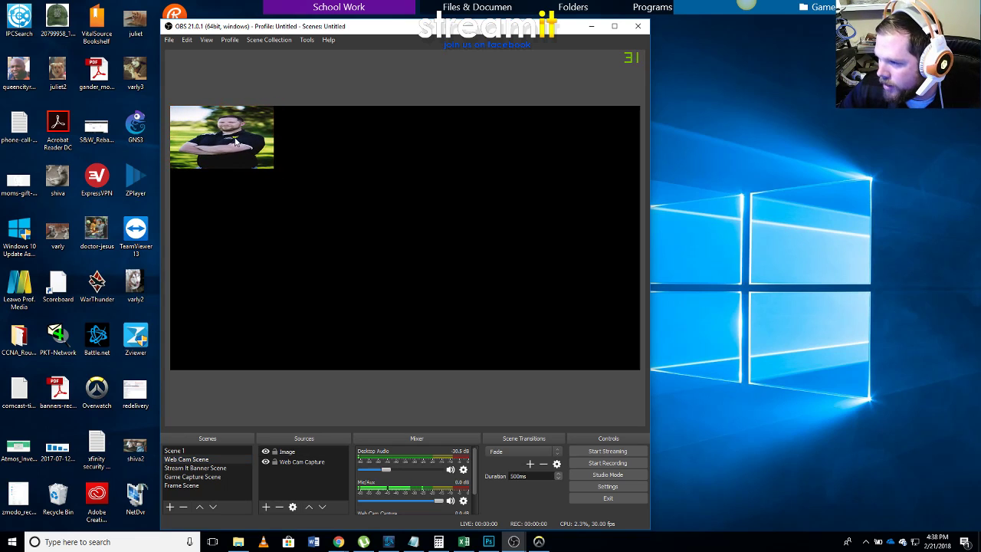
{"action": "left_click_drag", "start_coordinate": [235, 141], "coordinate": [239, 340]}
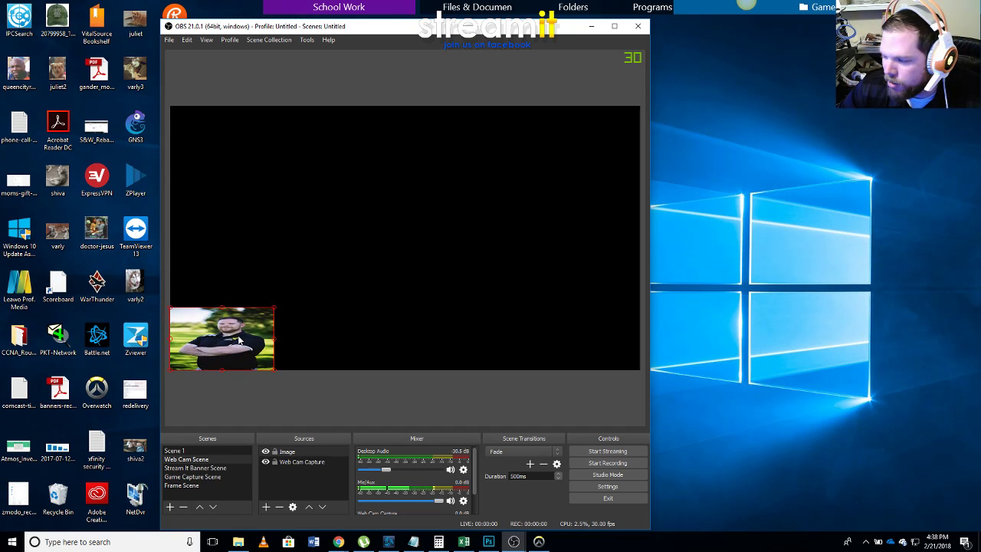
{"action": "left_click", "coordinate": [298, 331]}
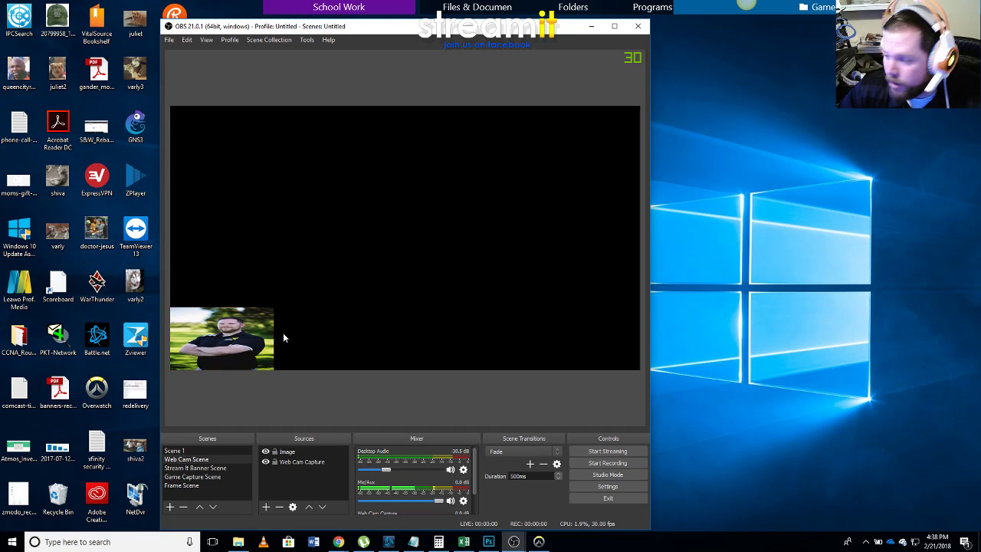
{"action": "mouse_move", "coordinate": [237, 339]}
{"action": "left_mouse_down"}
{"action": "mouse_move", "coordinate": [470, 211]}
{"action": "mouse_move", "coordinate": [231, 340]}
{"action": "left_mouse_up"}
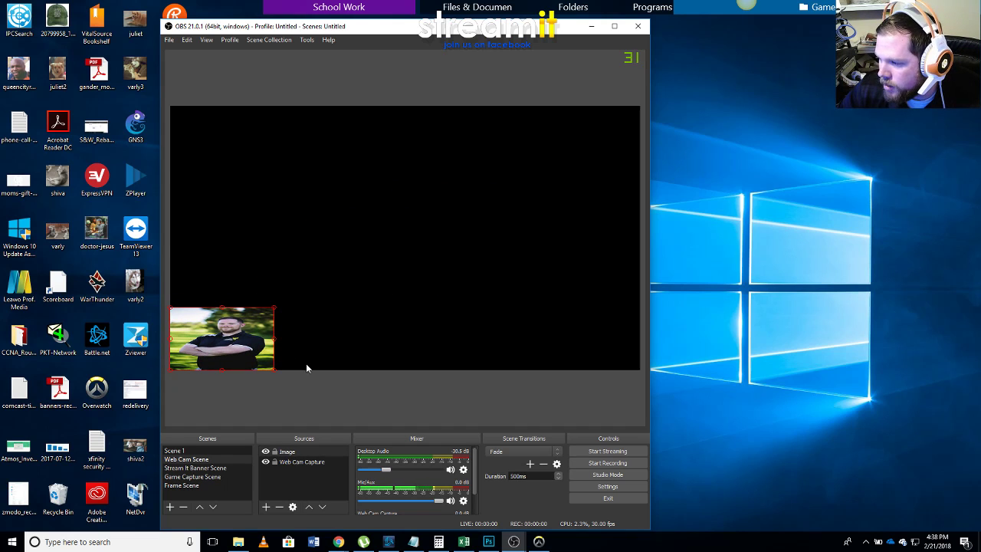
{"action": "left_click", "coordinate": [309, 400]}
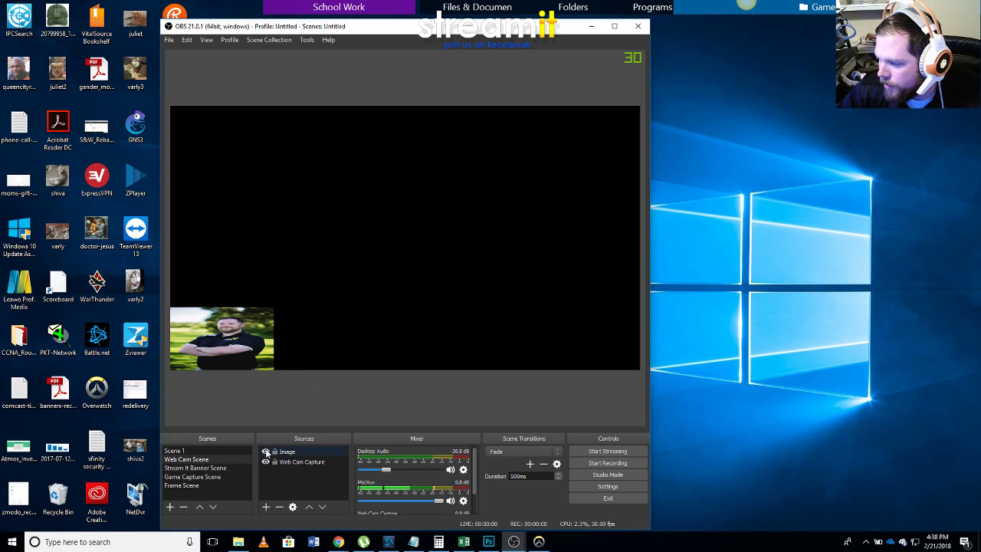
Toggle the visibility of the Image and Web Cam Capture sources off and back on.
{"action": "left_click", "coordinate": [266, 452]}
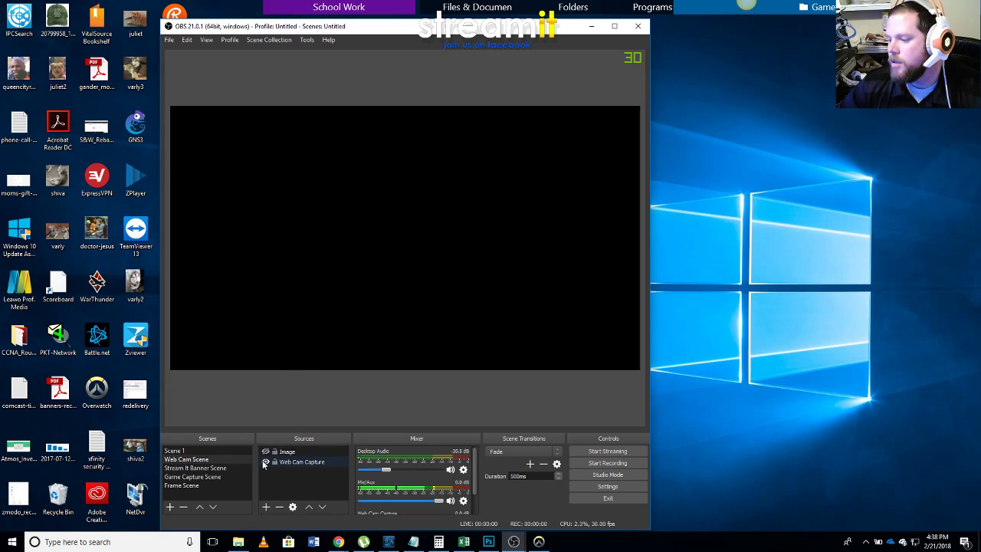
{"action": "left_click", "coordinate": [266, 463]}
{"action": "left_click", "coordinate": [265, 464]}
{"action": "left_click", "coordinate": [265, 463]}
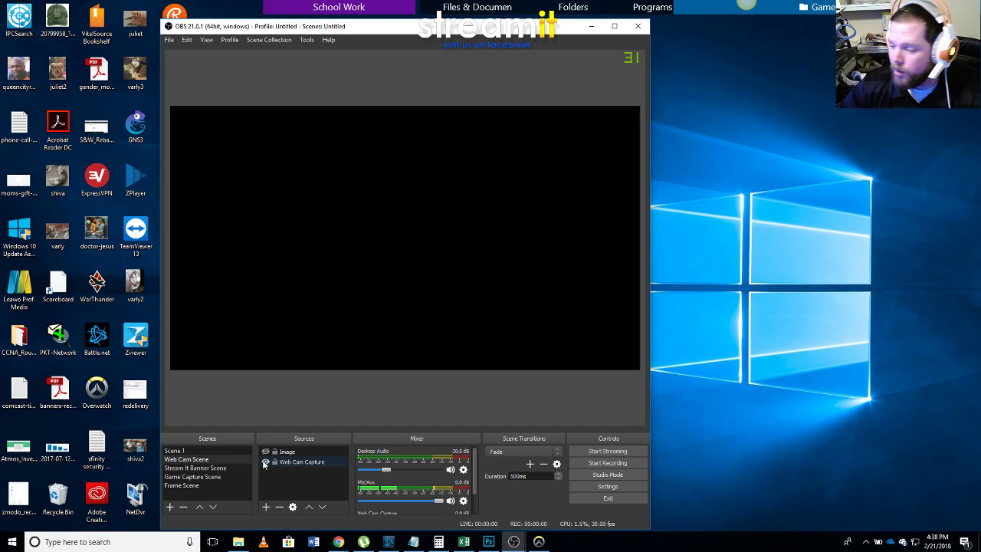
{"action": "left_click", "coordinate": [266, 452]}
Enlarge the portrait image slightly from its upper-right corner, keeping it anchored in the canvas's lower-left corner.
{"action": "left_click", "coordinate": [241, 314]}
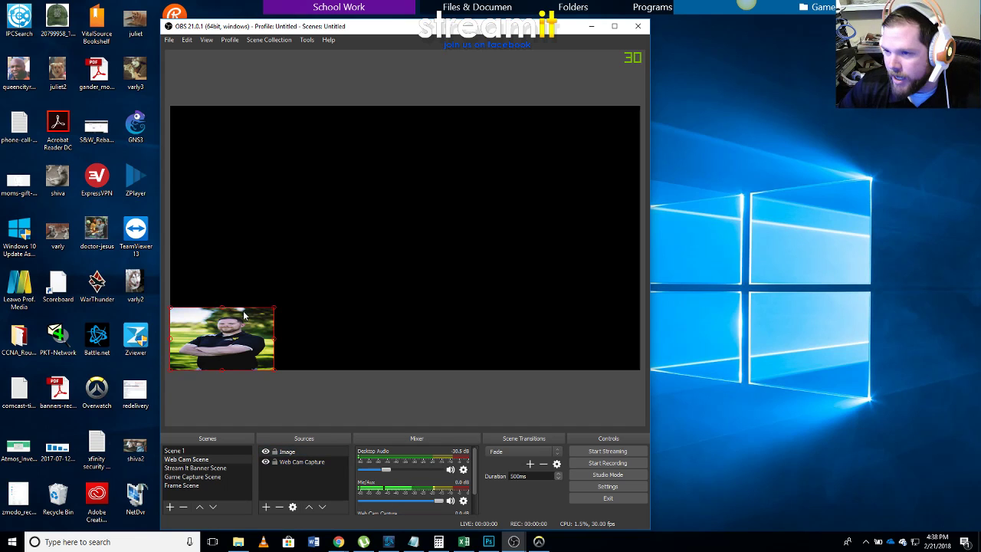
{"action": "left_click_drag", "start_coordinate": [273, 309], "coordinate": [282, 291]}
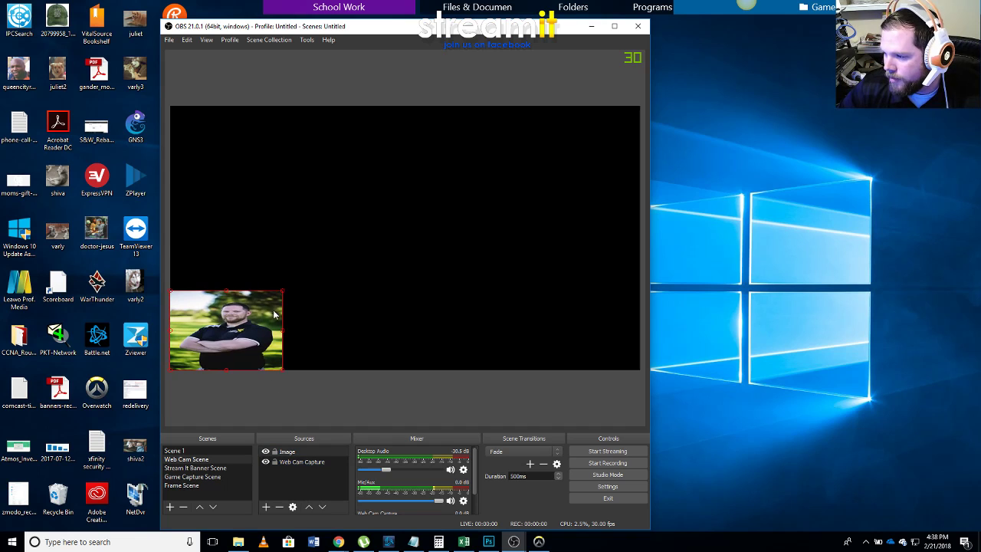
Add a new Image source named Stream It Banner to the Stream It Banner Scene.
{"action": "left_click", "coordinate": [207, 467]}
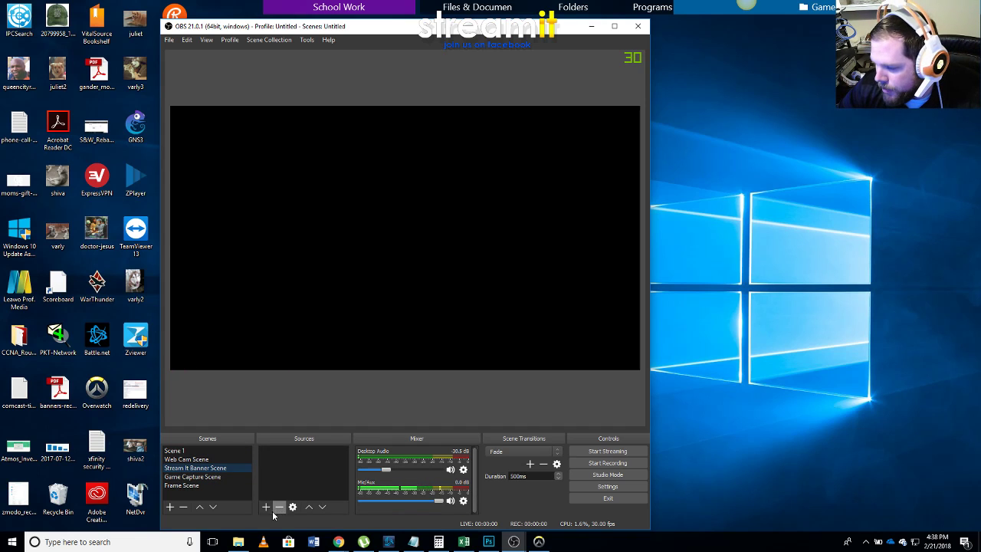
{"action": "left_click", "coordinate": [266, 507]}
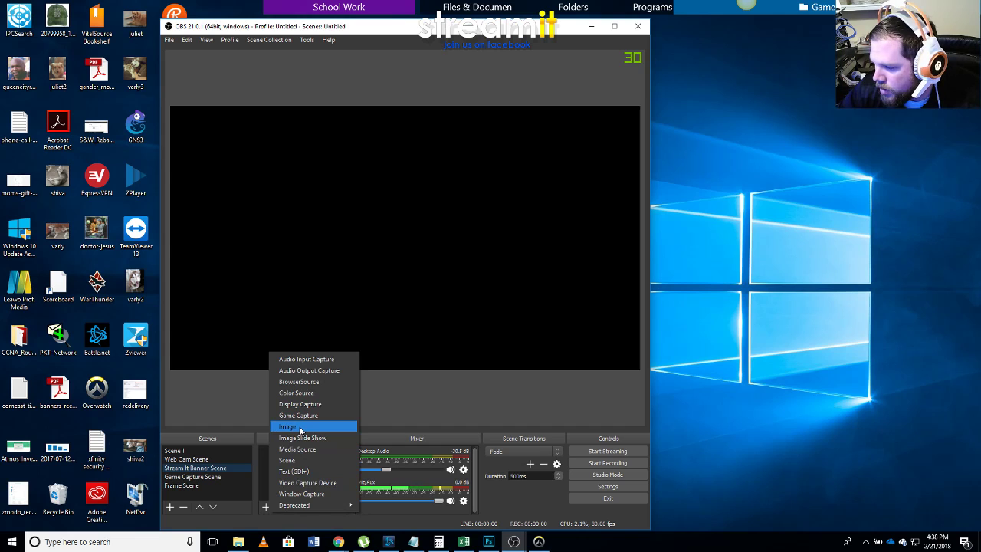
{"action": "left_click", "coordinate": [299, 428]}
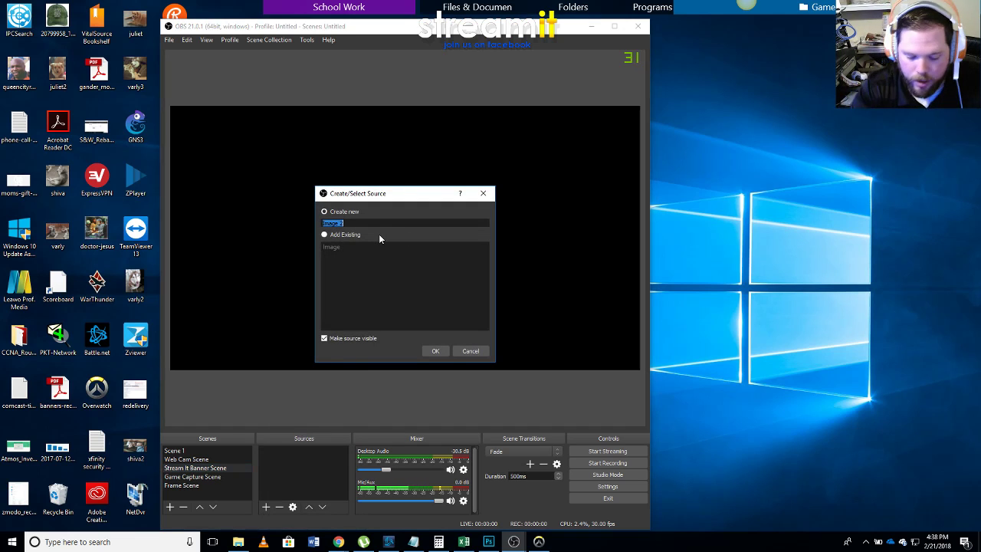
{"action": "type", "text": "Stream It B"}
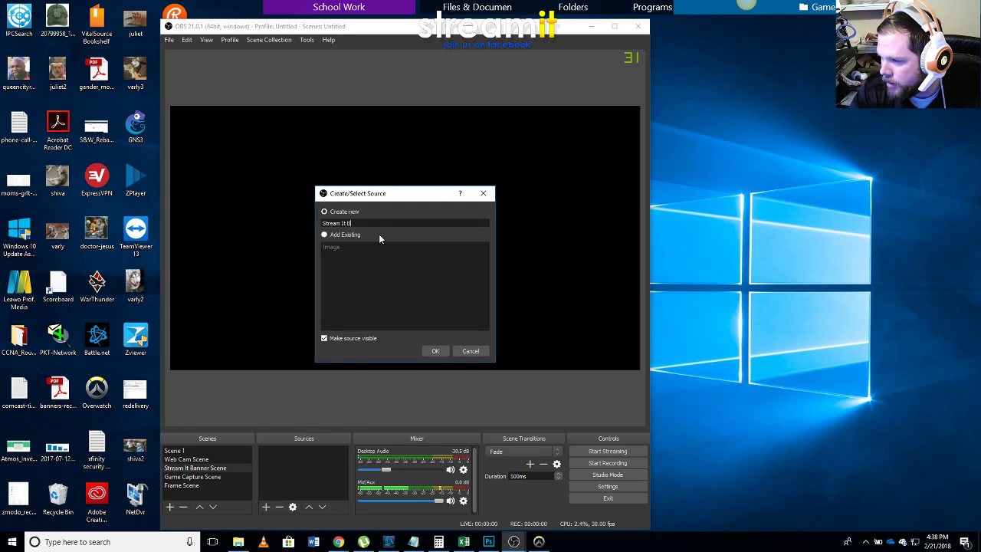
{"action": "type", "text": "anner"}
{"action": "key", "text": "Return"}
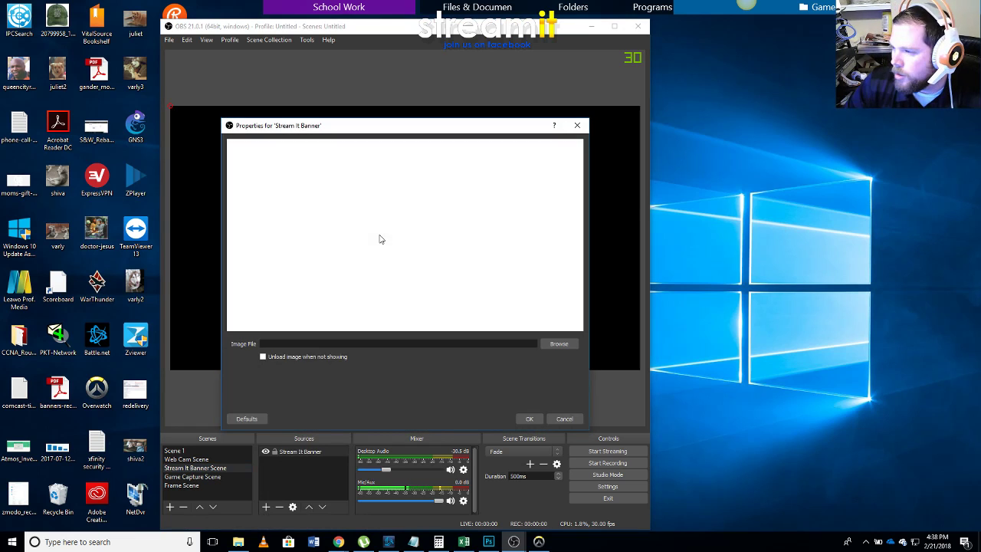
Load streamit_opaque.png as the image file of the Stream It Banner source.
{"action": "left_click", "coordinate": [559, 344]}
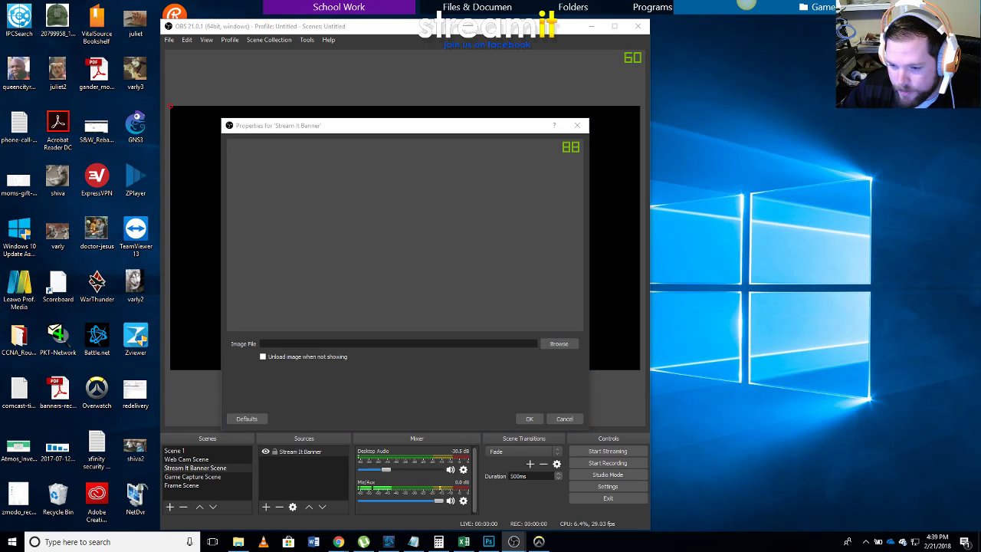
{"action": "left_click", "coordinate": [554, 402]}
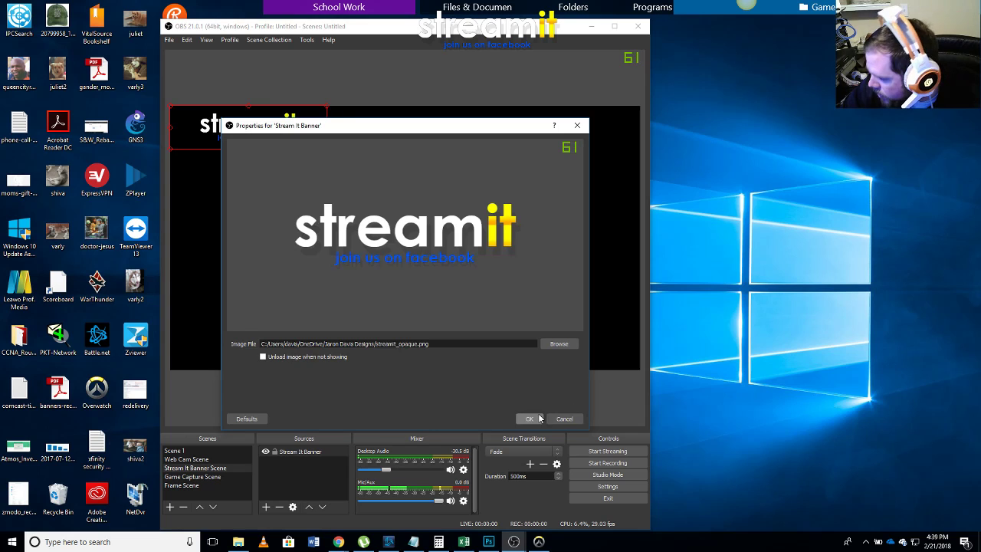
{"action": "left_click", "coordinate": [565, 347]}
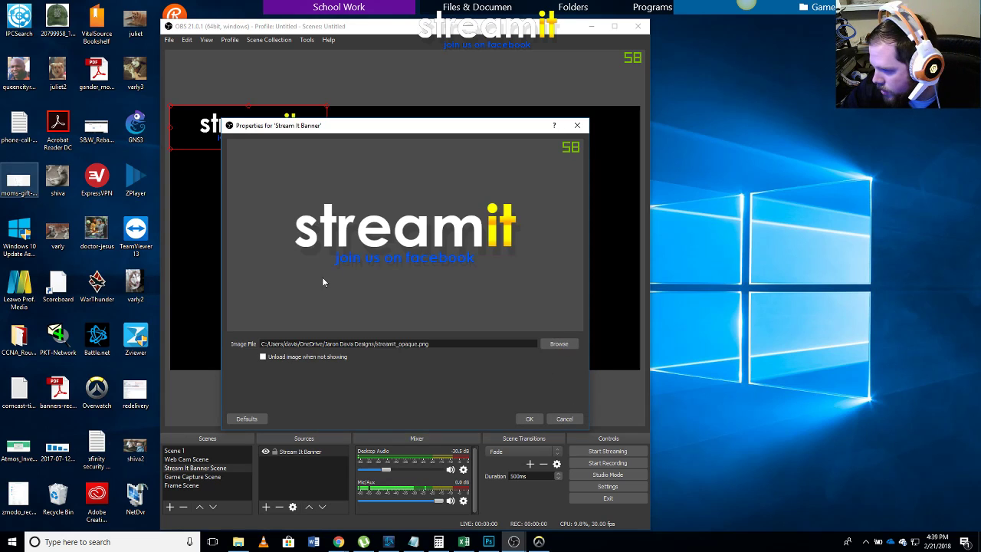
Switch to Photoshop and toggle the visibility of the text layers and the Background layer in streamit.psd to compare the banner with and without its backdrop.
{"action": "left_click", "coordinate": [488, 542]}
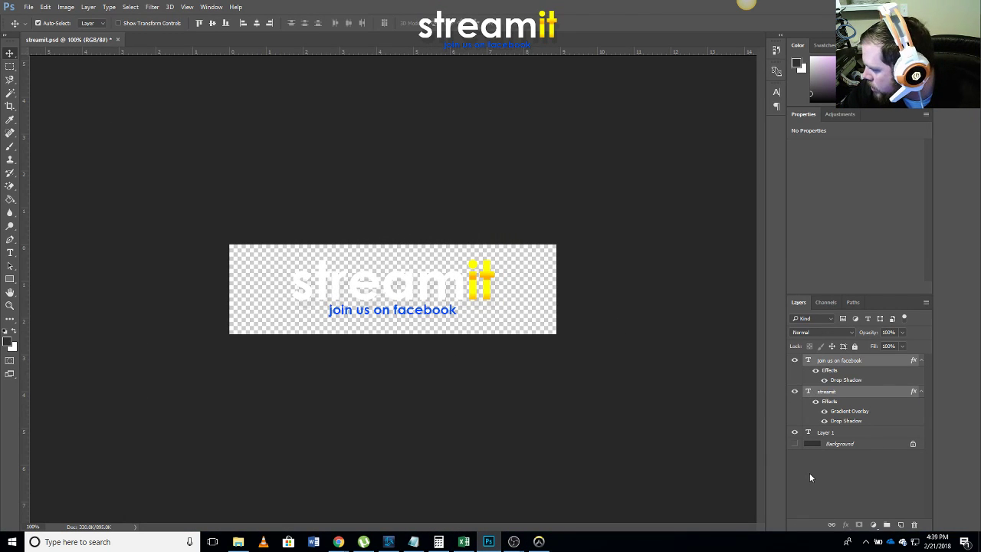
{"action": "left_click", "coordinate": [799, 459]}
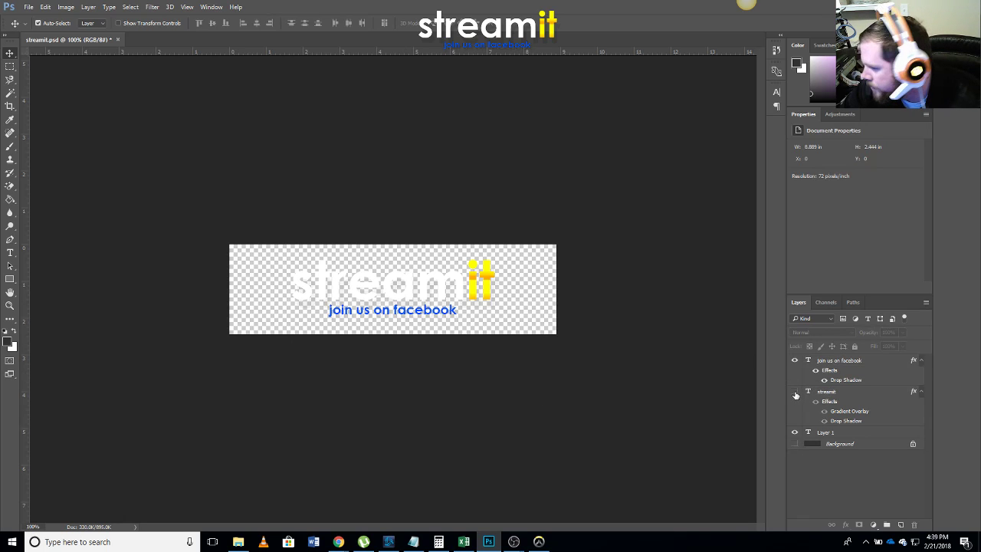
{"action": "left_click", "coordinate": [795, 361]}
{"action": "left_click", "coordinate": [795, 360]}
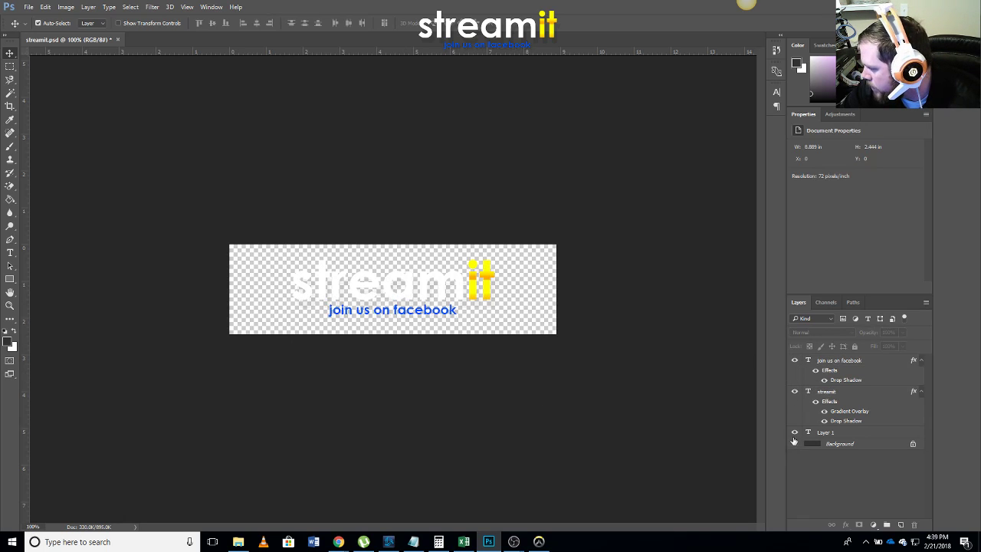
{"action": "left_click", "coordinate": [794, 445]}
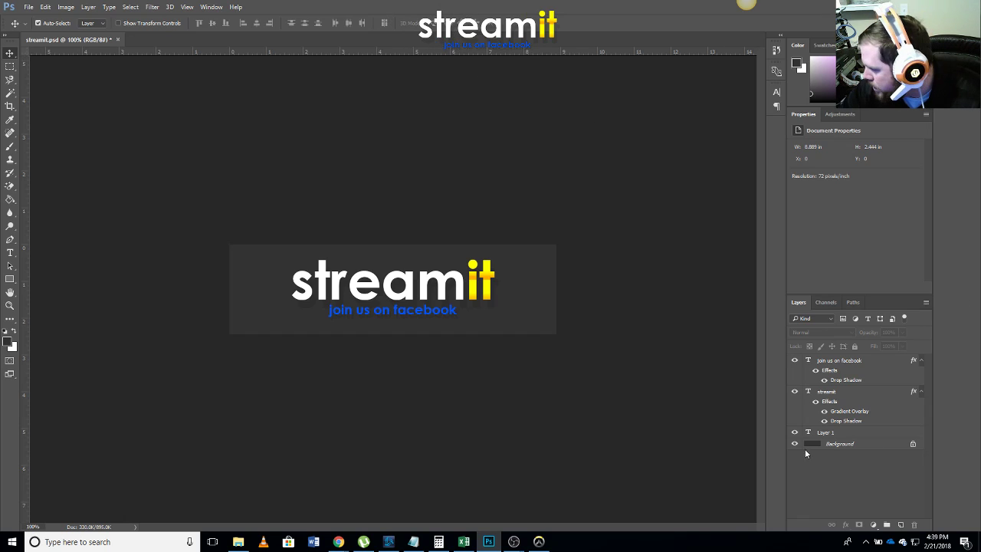
Look up the PNG file type among the Save As formats for streamit.psd, cancel without saving, and return to OBS Studio.
{"action": "left_click", "coordinate": [28, 7]}
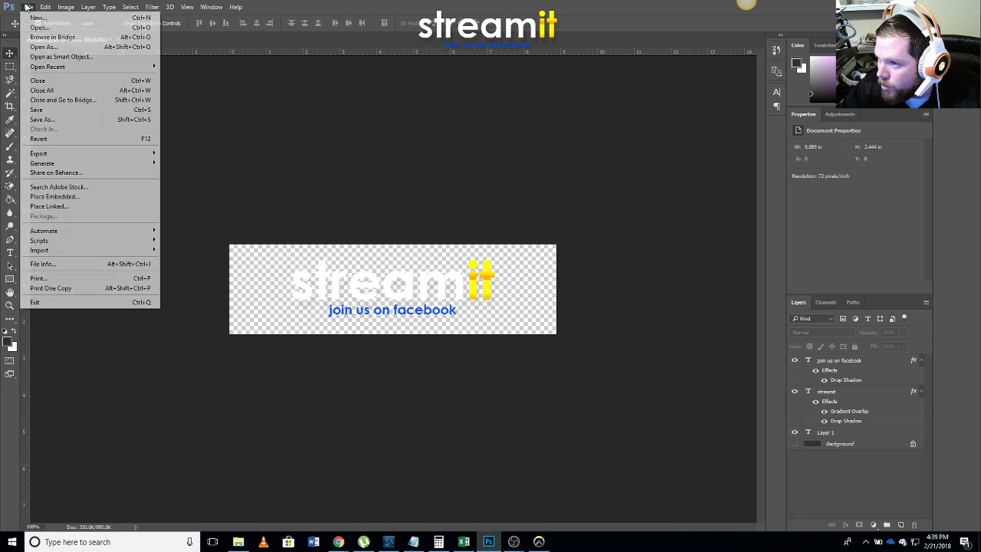
{"action": "left_click", "coordinate": [58, 121]}
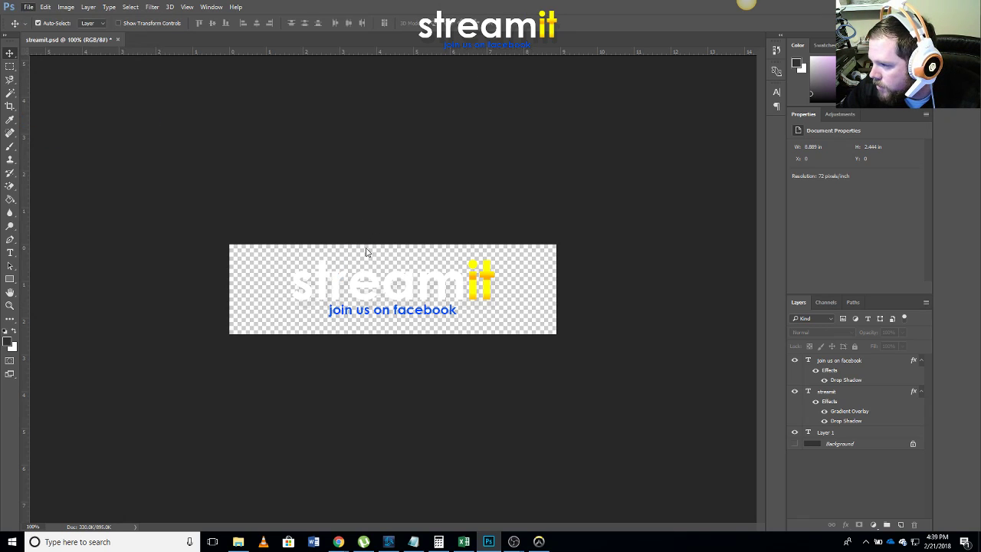
{"action": "left_click", "coordinate": [208, 242]}
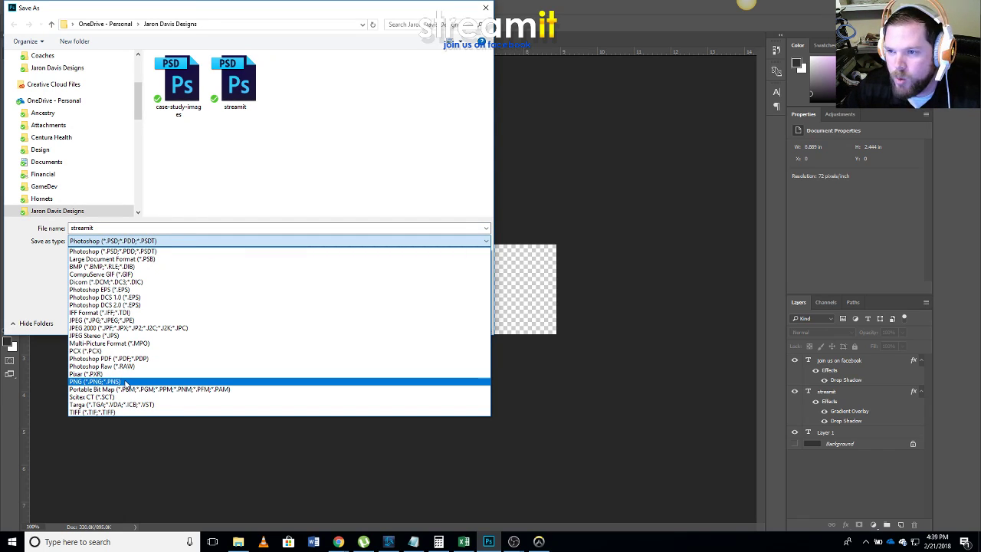
{"action": "left_click", "coordinate": [268, 9]}
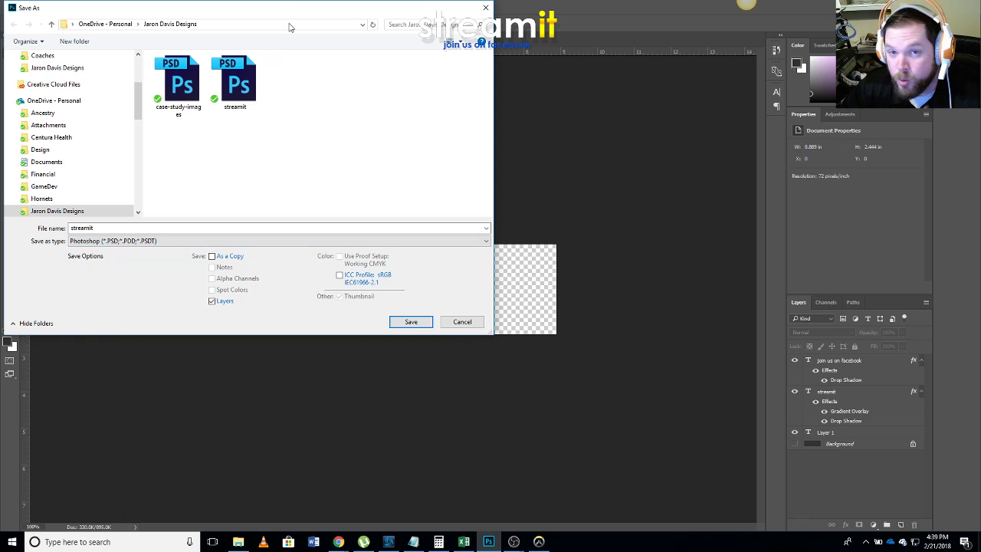
{"action": "left_click", "coordinate": [461, 323]}
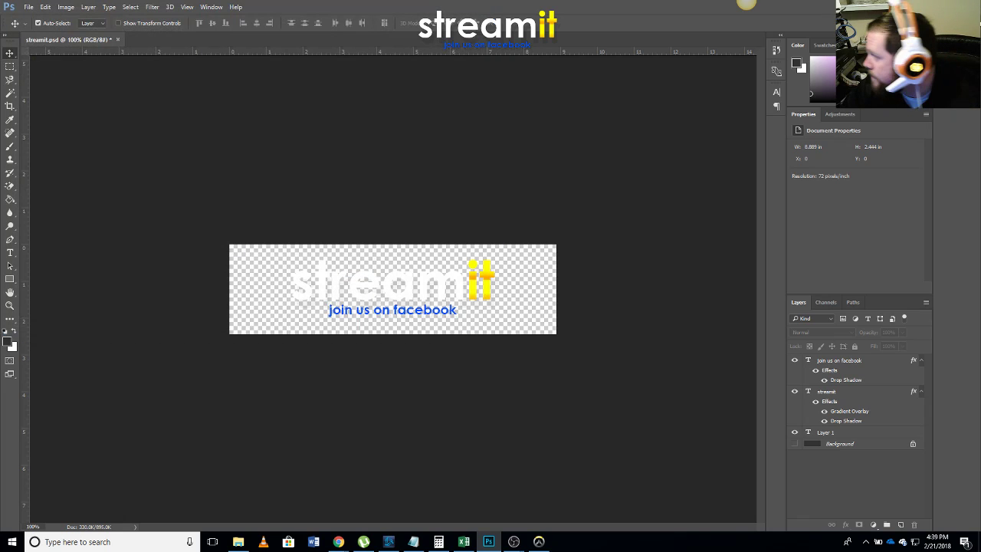
{"action": "left_click", "coordinate": [923, 7]}
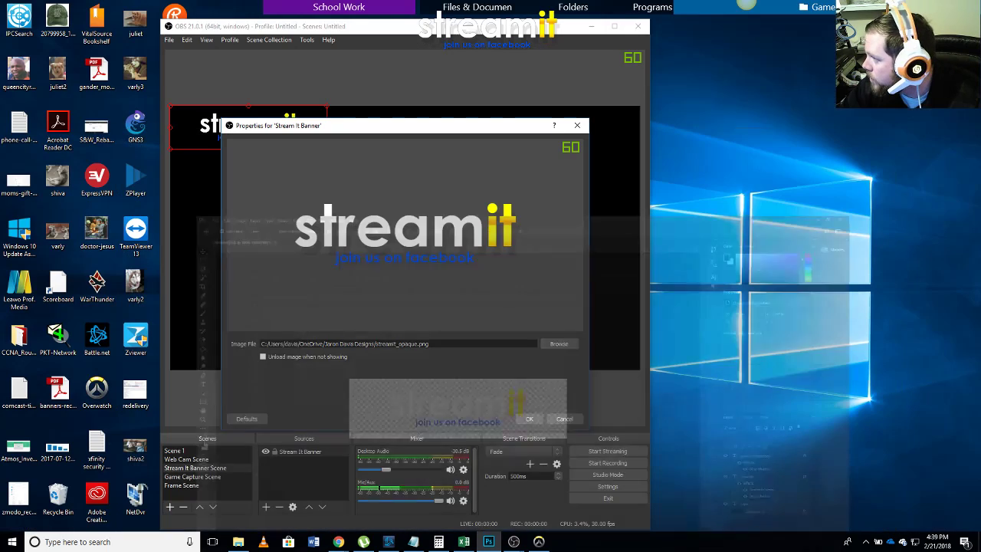
Confirm the Stream It Banner source's properties and move the banner to about the middle of the canvas.
{"action": "left_click", "coordinate": [530, 419]}
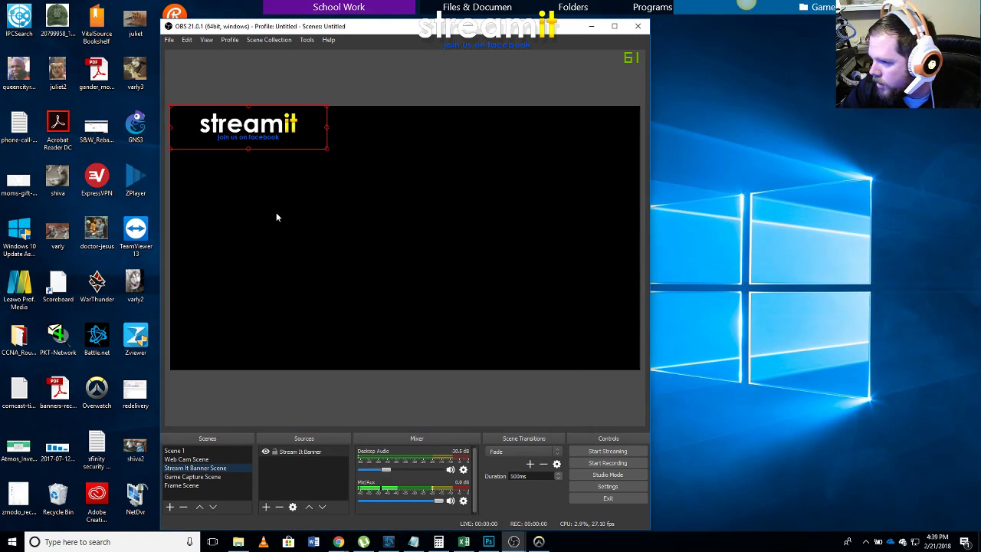
{"action": "left_click_drag", "start_coordinate": [263, 137], "coordinate": [414, 244]}
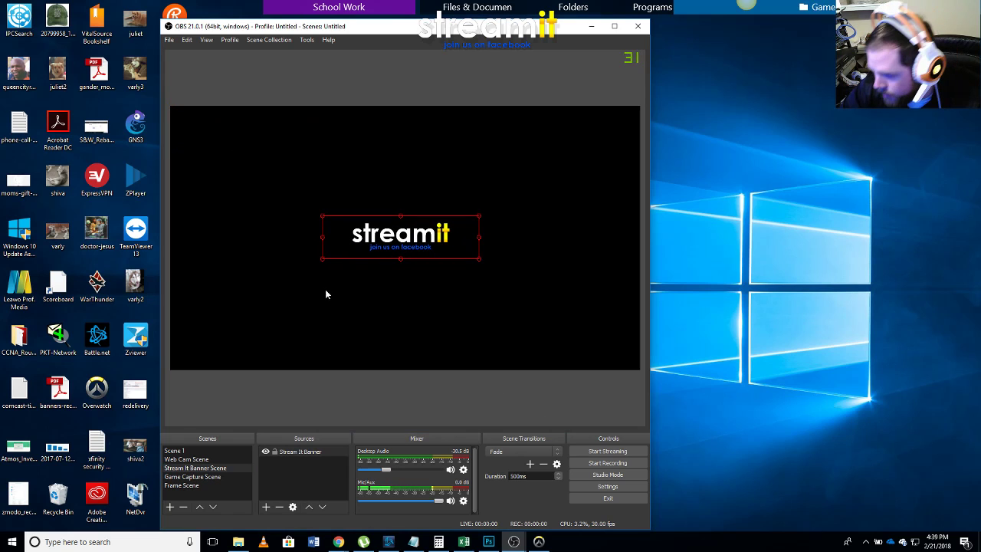
{"action": "left_click", "coordinate": [286, 486]}
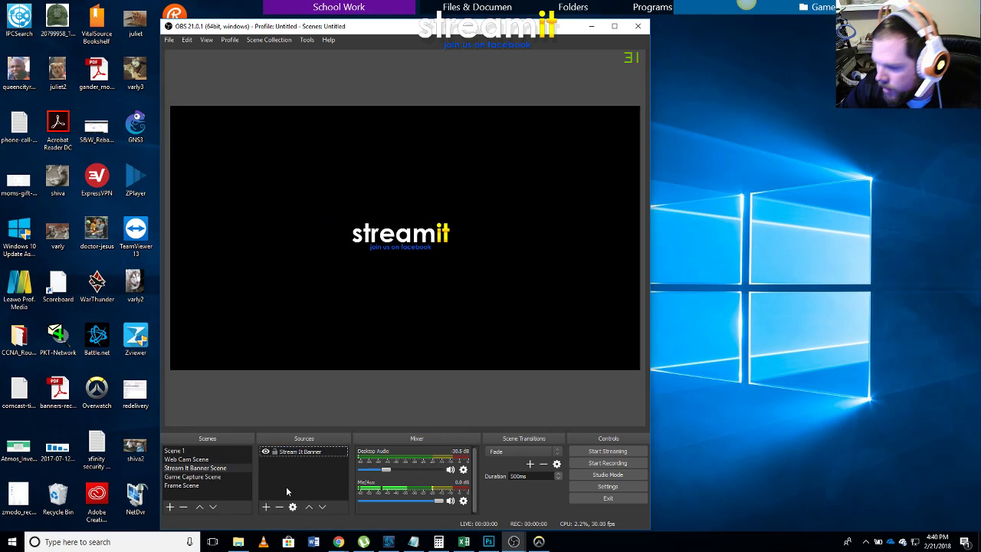
Add a new Game Capture source named Overwatch Game Capture to the Game Capture Scene.
{"action": "left_click", "coordinate": [223, 477]}
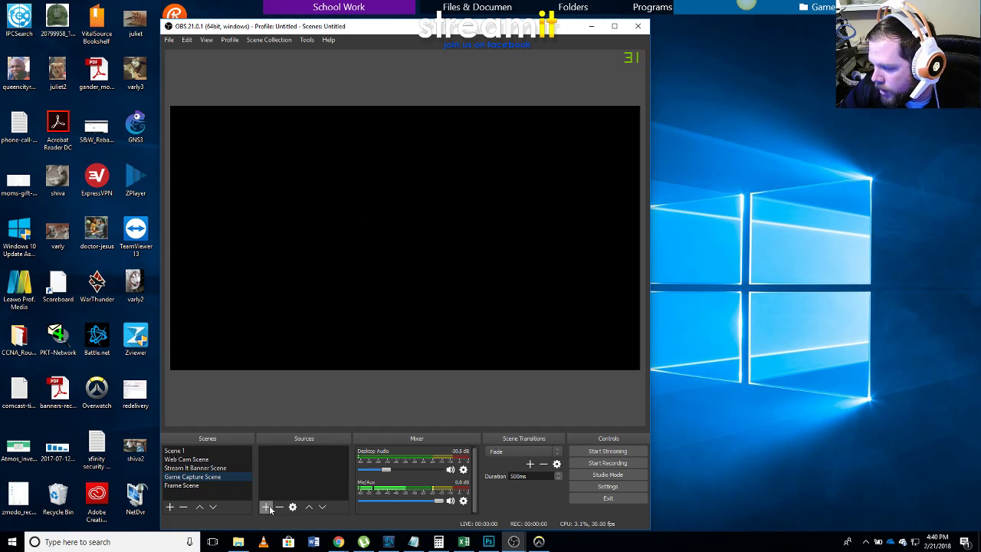
{"action": "left_click", "coordinate": [267, 507]}
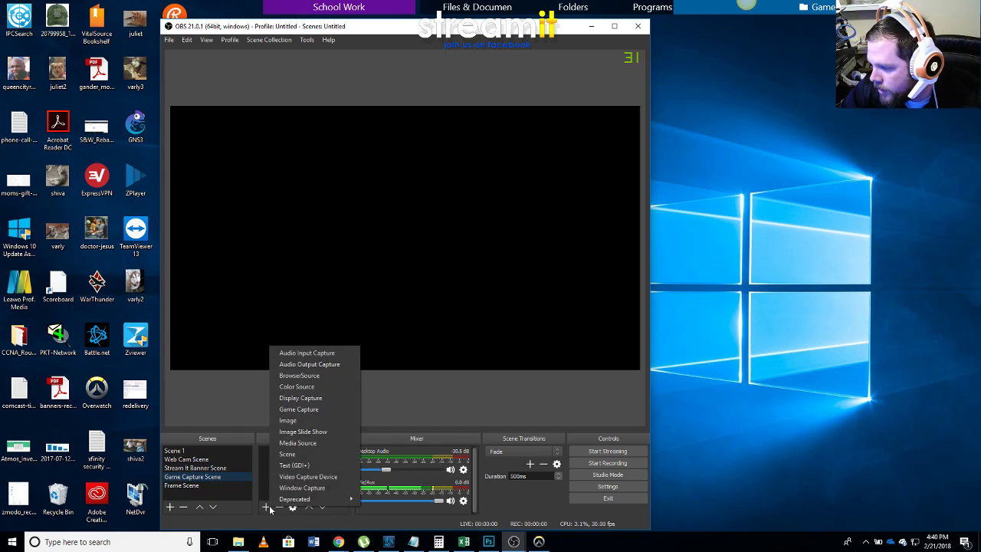
{"action": "left_click", "coordinate": [304, 410]}
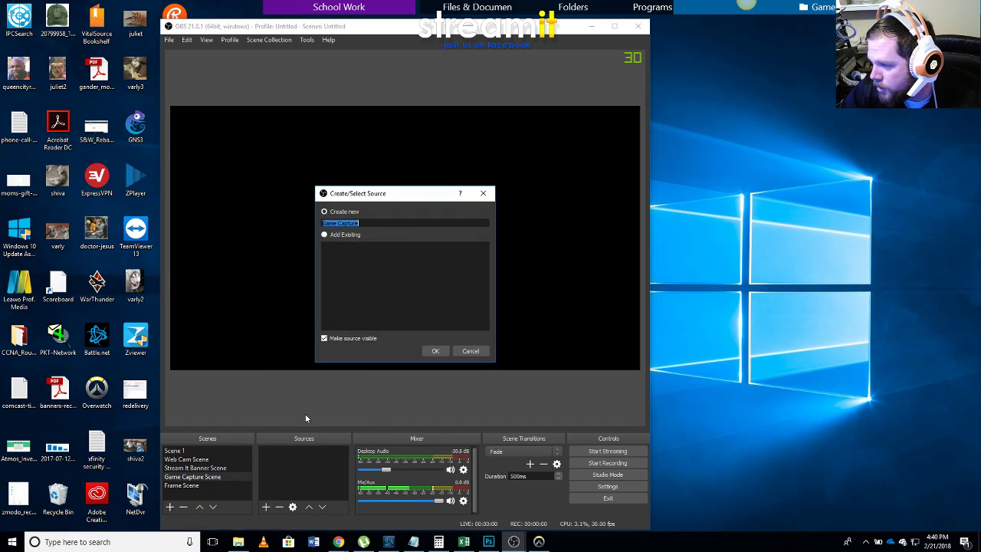
{"action": "type", "text": "Overwat"}
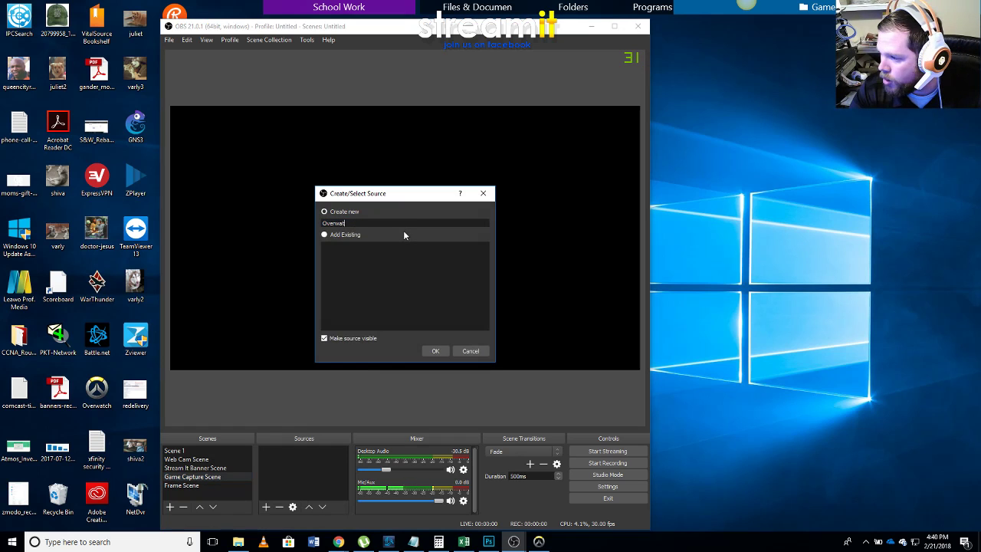
{"action": "type", "text": "ch Game "}
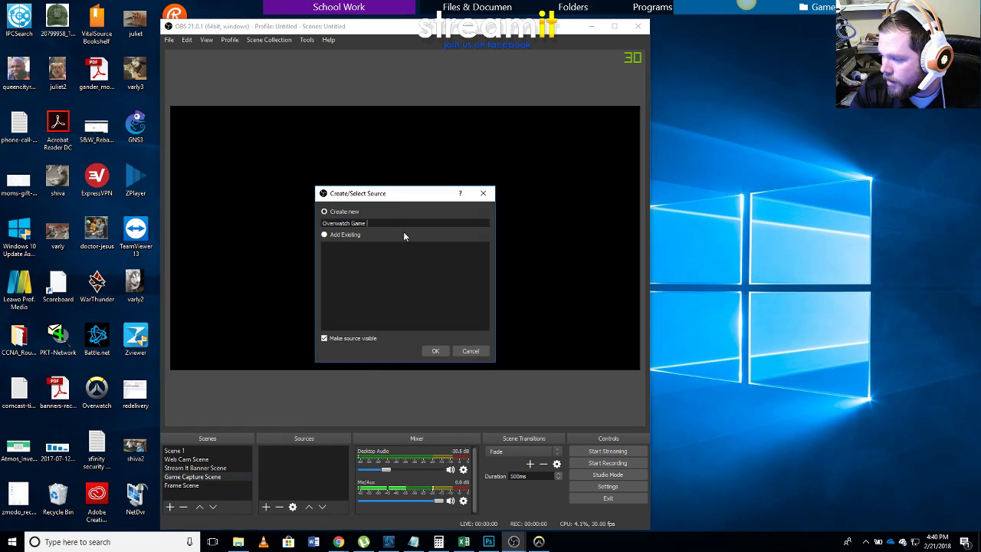
{"action": "type", "text": "Capture"}
{"action": "key", "text": "Return"}
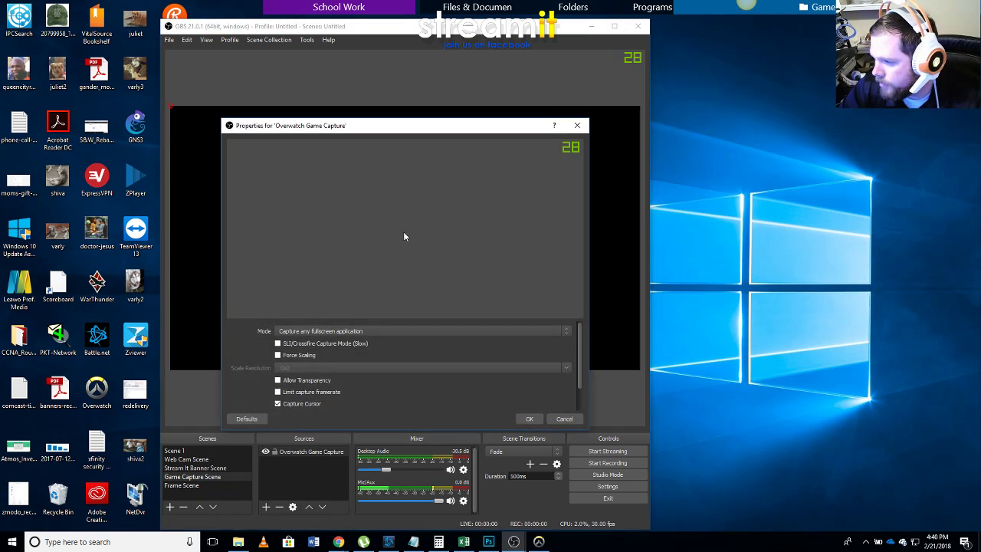
Set the game capture mode to Capture specific window and choose the [Overwatch.exe]: Overwatch window.
{"action": "left_click", "coordinate": [348, 331]}
{"action": "left_click", "coordinate": [327, 344]}
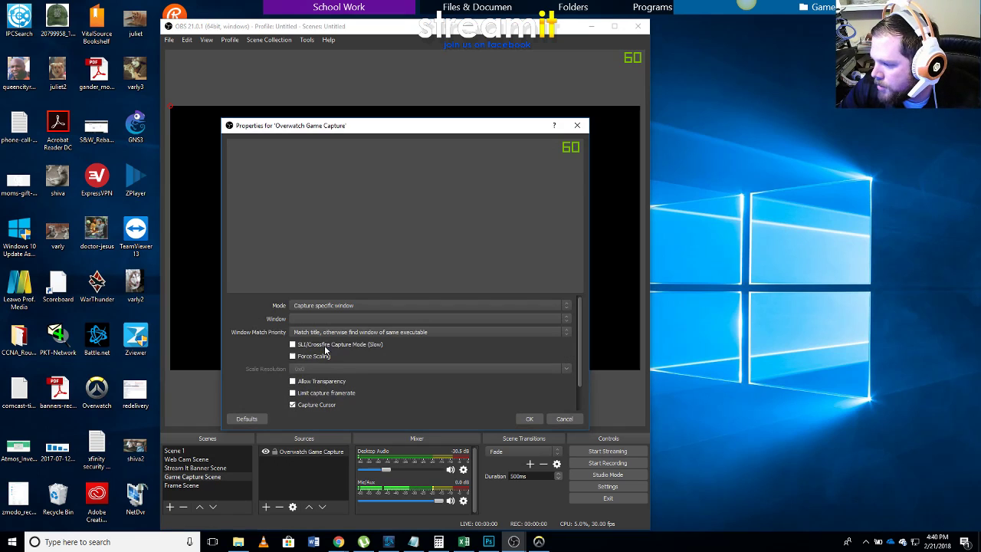
{"action": "left_click", "coordinate": [329, 319]}
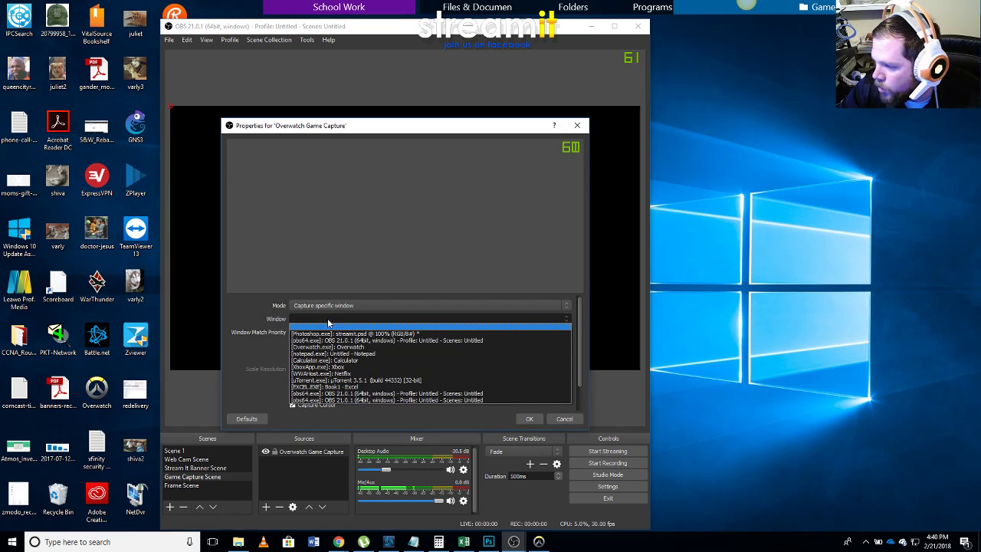
{"action": "left_click", "coordinate": [328, 351]}
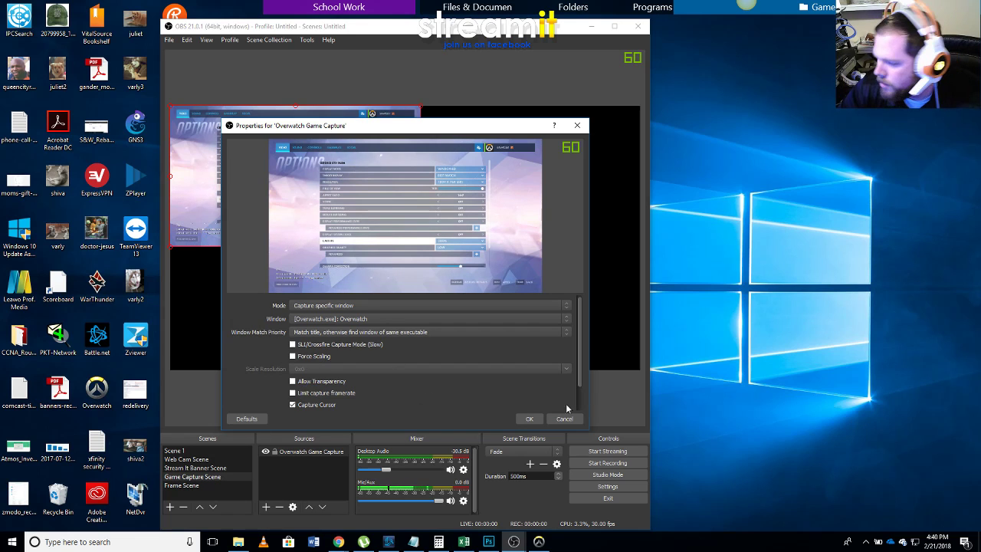
{"action": "left_click", "coordinate": [527, 419]}
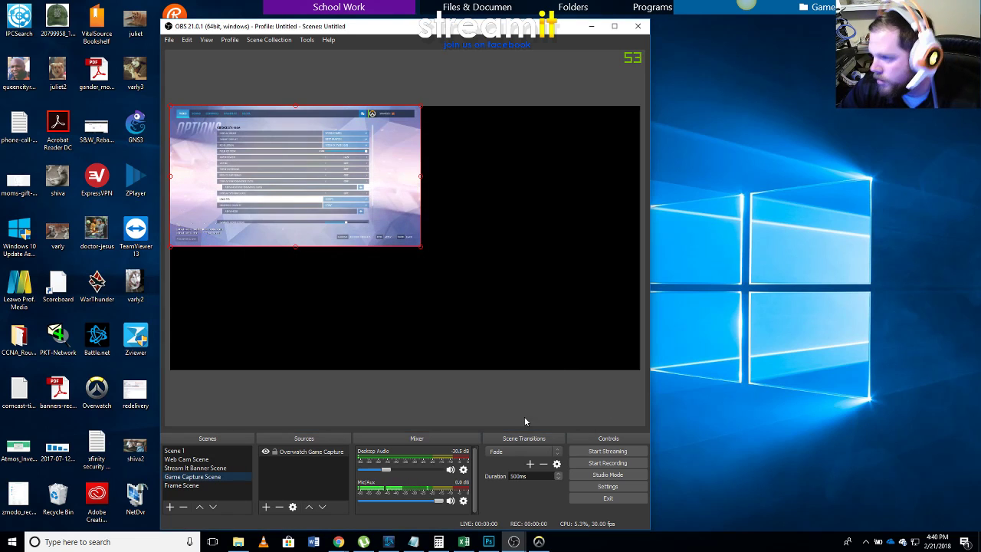
Enlarge the Overwatch capture to about two thirds of the canvas width and place it near the canvas's upper-right corner.
{"action": "left_click_drag", "start_coordinate": [423, 249], "coordinate": [468, 283]}
{"action": "left_click_drag", "start_coordinate": [370, 231], "coordinate": [503, 242]}
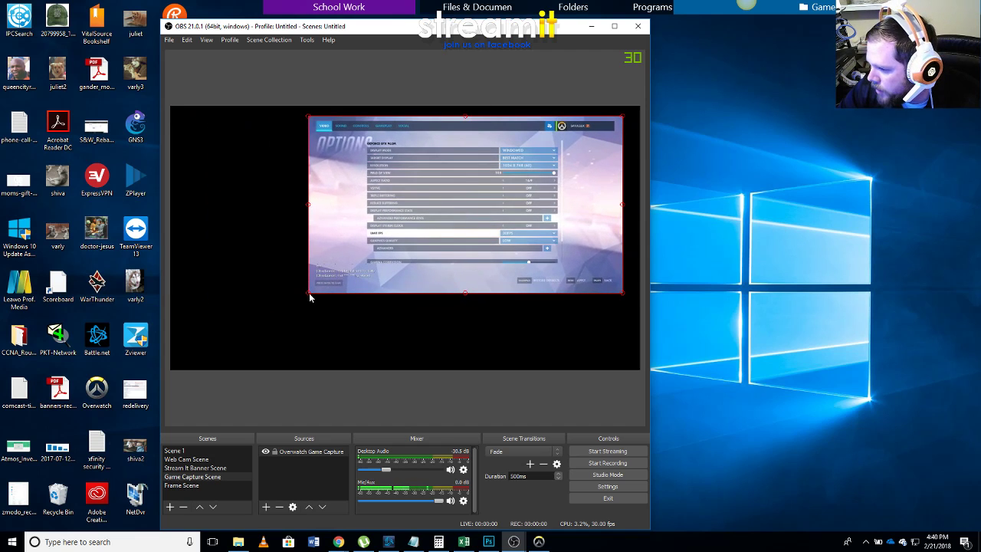
{"action": "left_click_drag", "start_coordinate": [304, 296], "coordinate": [296, 300]}
{"action": "left_click", "coordinate": [240, 351]}
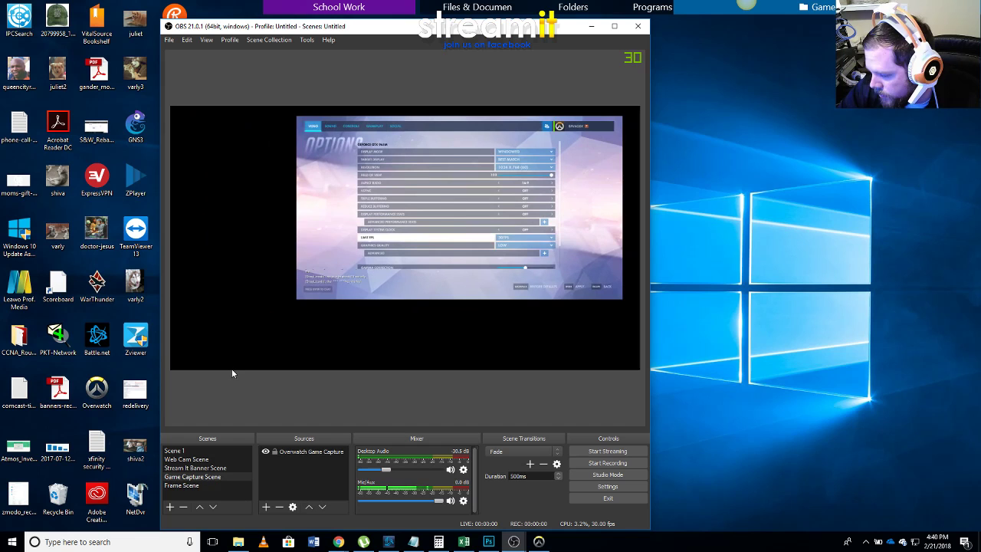
Select the empty Frame Scene and switch to Photoshop, where streamit.psd is open.
{"action": "left_click", "coordinate": [177, 486]}
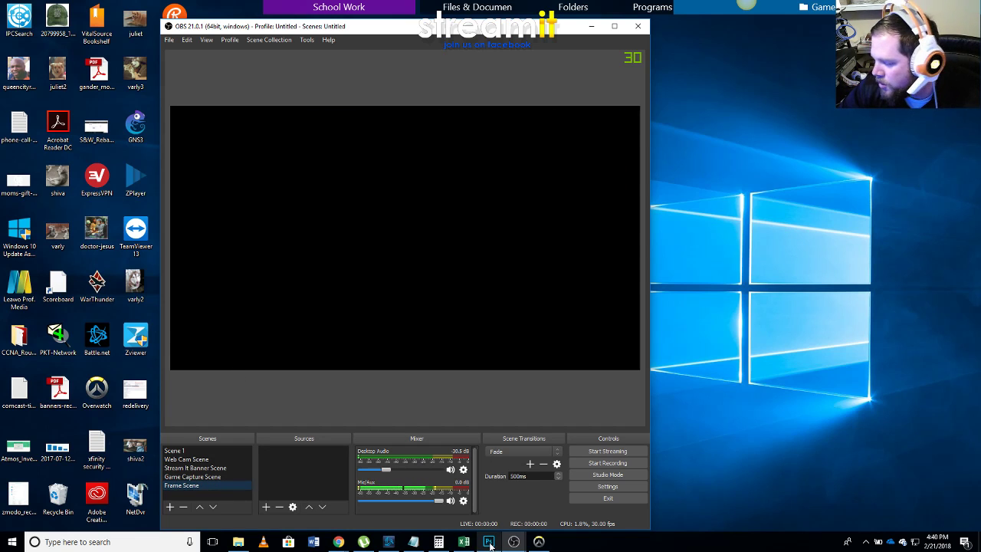
{"action": "mouse_move", "coordinate": [491, 544]}
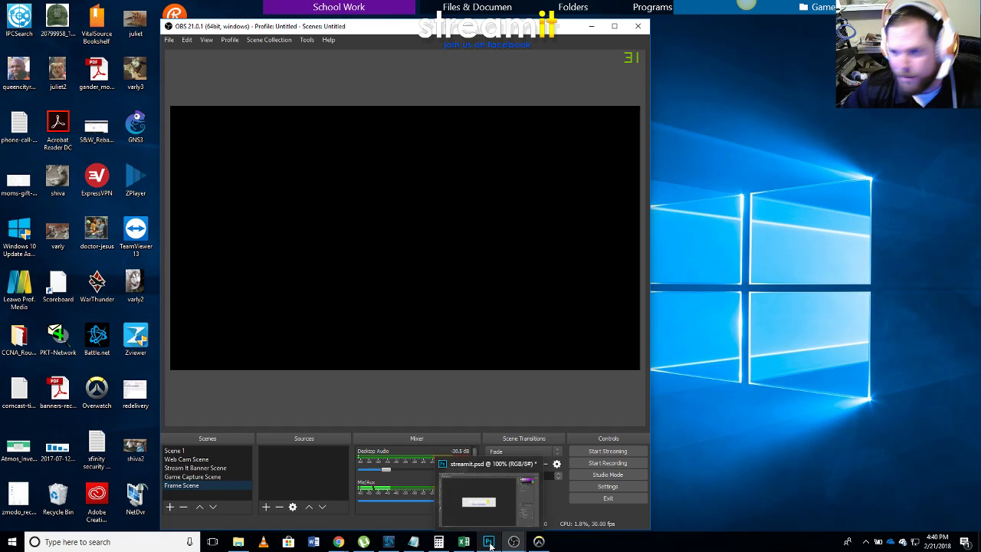
{"action": "left_click", "coordinate": [490, 543]}
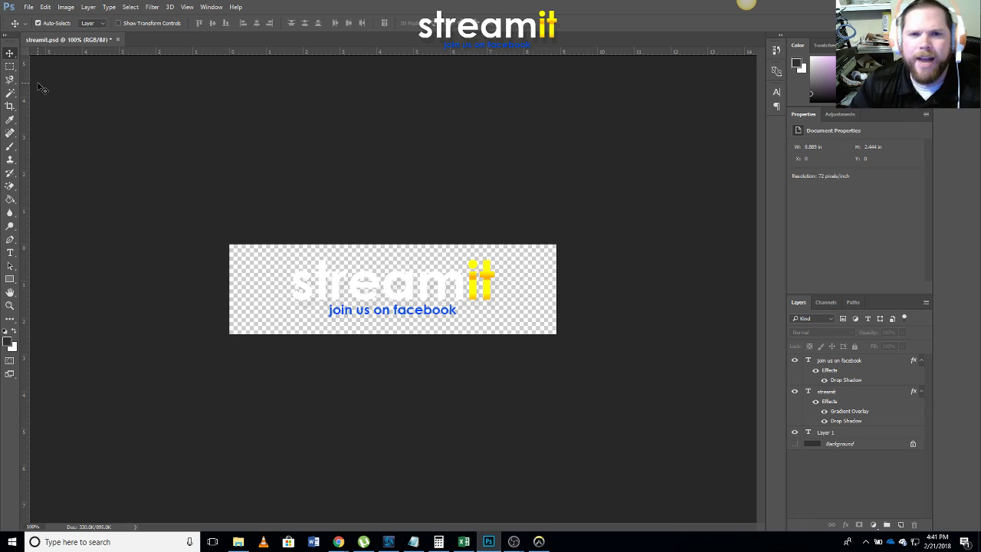
Start a new document and set its size to 1920 pixels wide by 1080 pixels high.
{"action": "left_click", "coordinate": [31, 8]}
{"action": "left_click", "coordinate": [38, 18]}
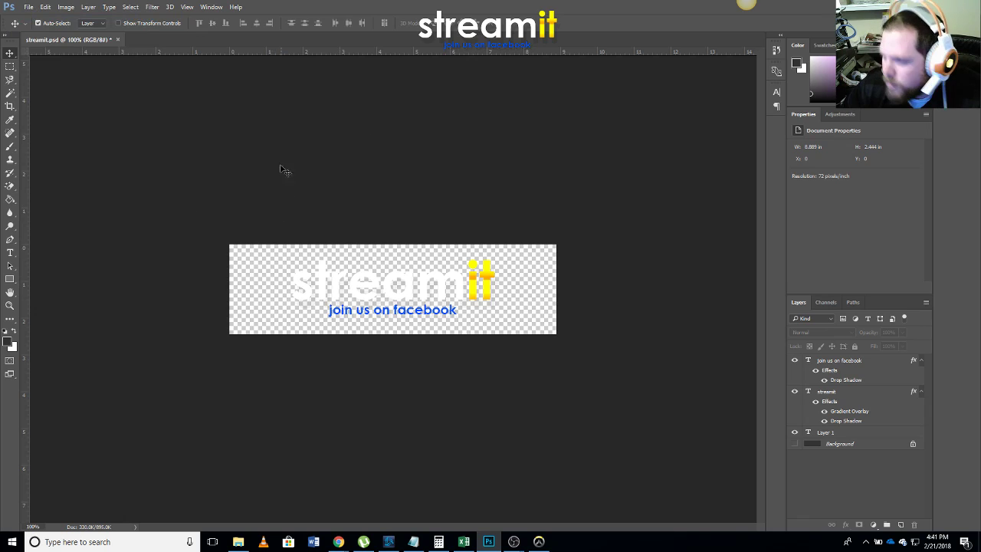
{"action": "left_click_drag", "start_coordinate": [322, 125], "coordinate": [268, 125]}
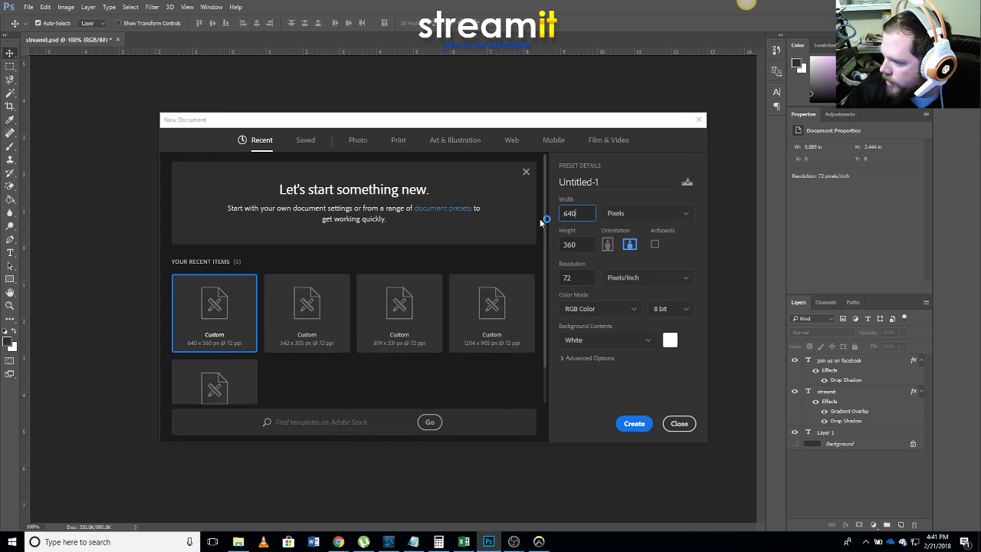
{"action": "key", "text": "BackSpace"}
{"action": "key", "text": "BackSpace"}
{"action": "key", "text": "BackSpace"}
{"action": "type", "text": "19"}
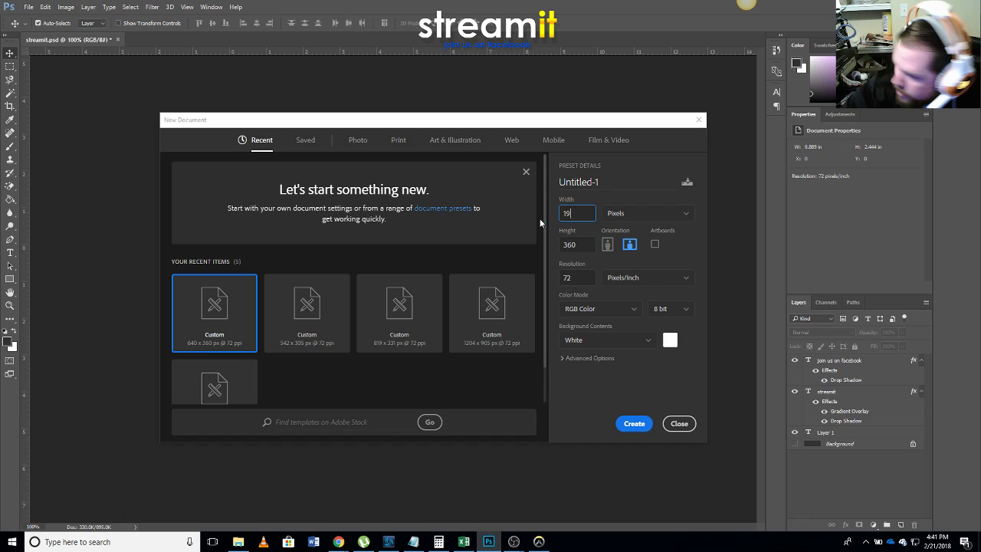
{"action": "type", "text": "20"}
{"action": "key", "text": "Tab"}
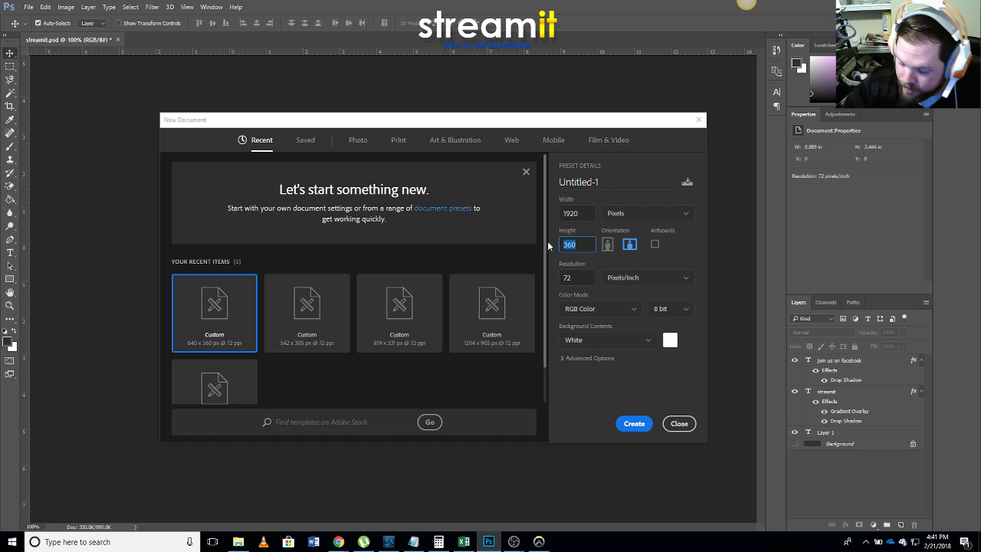
{"action": "type", "text": "1080"}
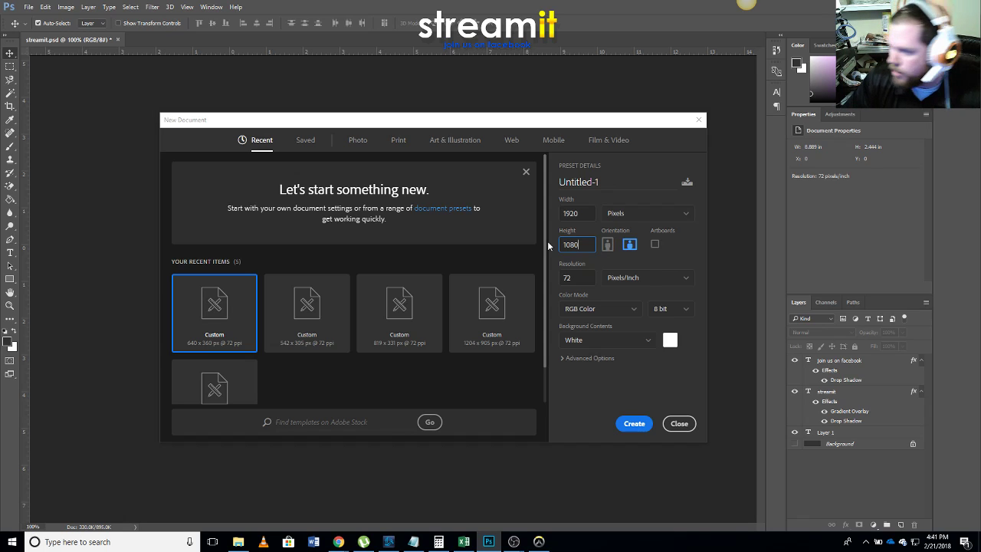
Name the new document Stream It Game Frame, set its resolution to 150 pixels/inch and create it.
{"action": "left_click_drag", "start_coordinate": [604, 182], "coordinate": [557, 186]}
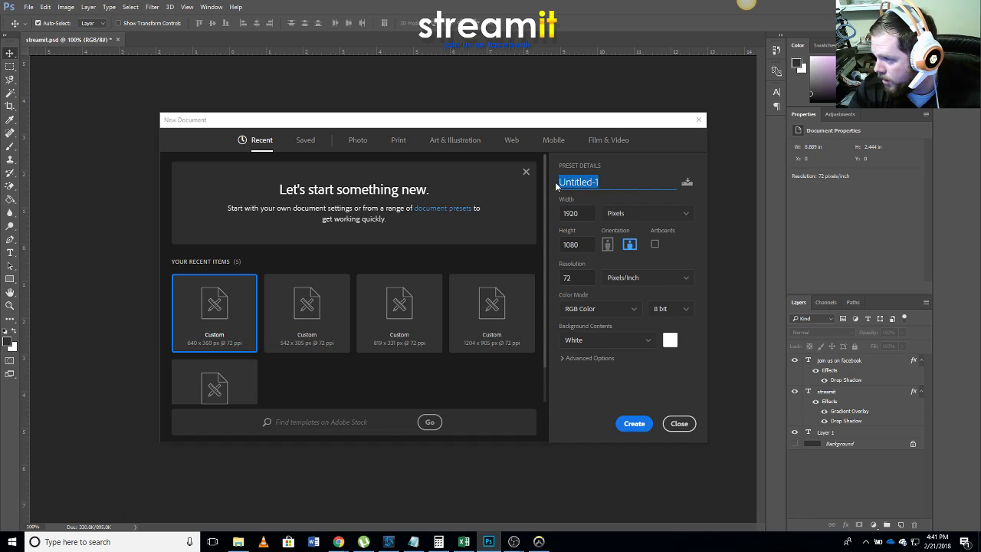
{"action": "type", "text": "Stream It G"}
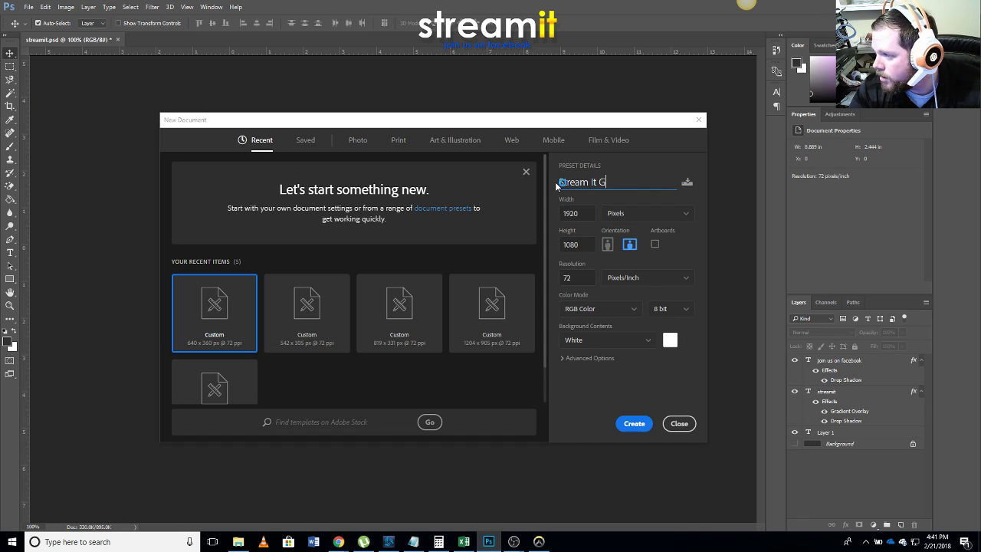
{"action": "type", "text": "ame Frame"}
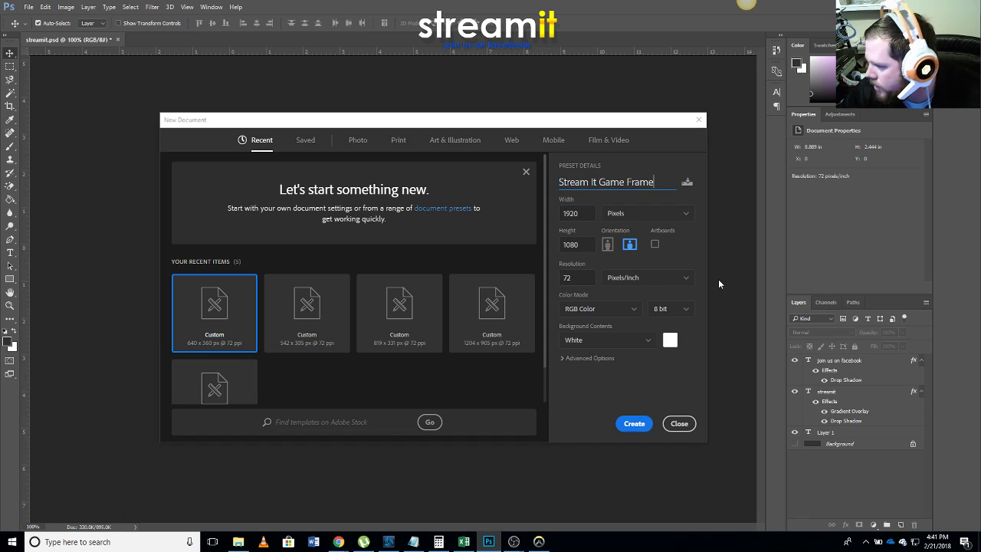
{"action": "left_click", "coordinate": [567, 279]}
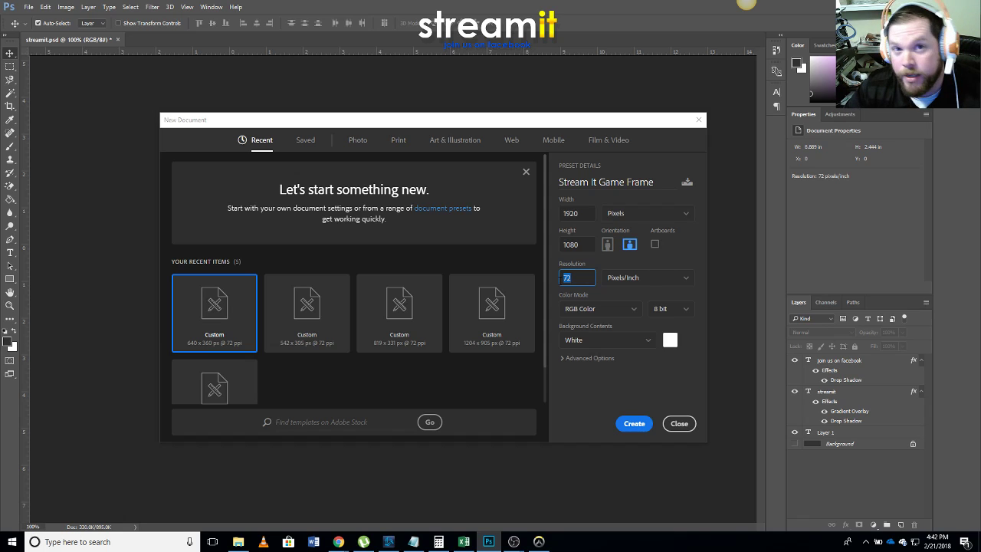
{"action": "type", "text": "150"}
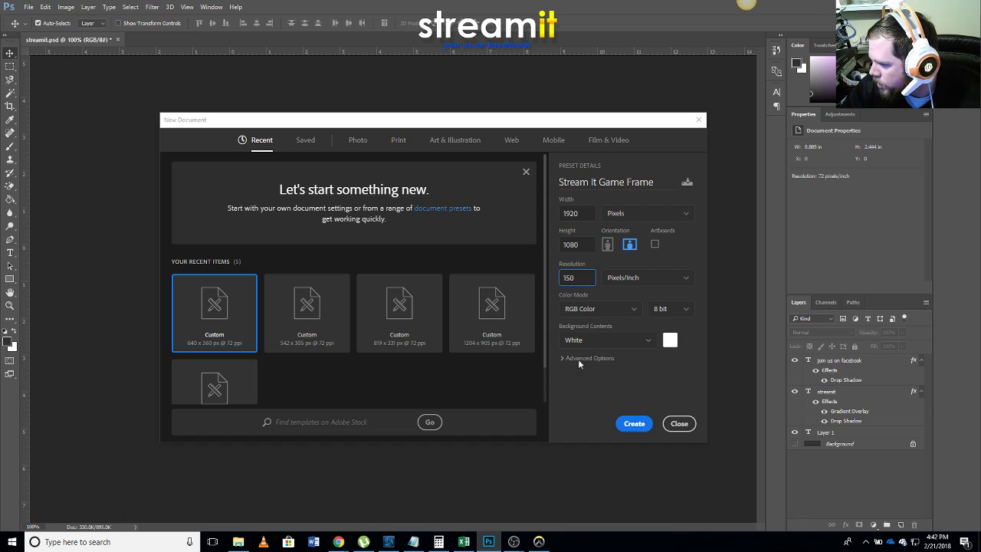
{"action": "left_click", "coordinate": [635, 424]}
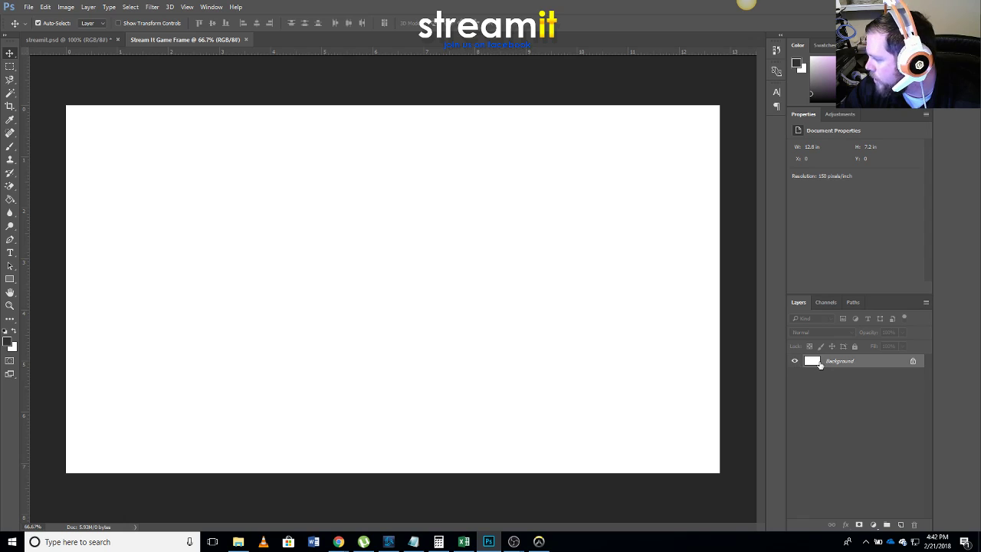
Convert the locked Background into a regular layer named Layer 0 and hide it.
{"action": "double_click", "coordinate": [864, 361]}
{"action": "left_click", "coordinate": [585, 175]}
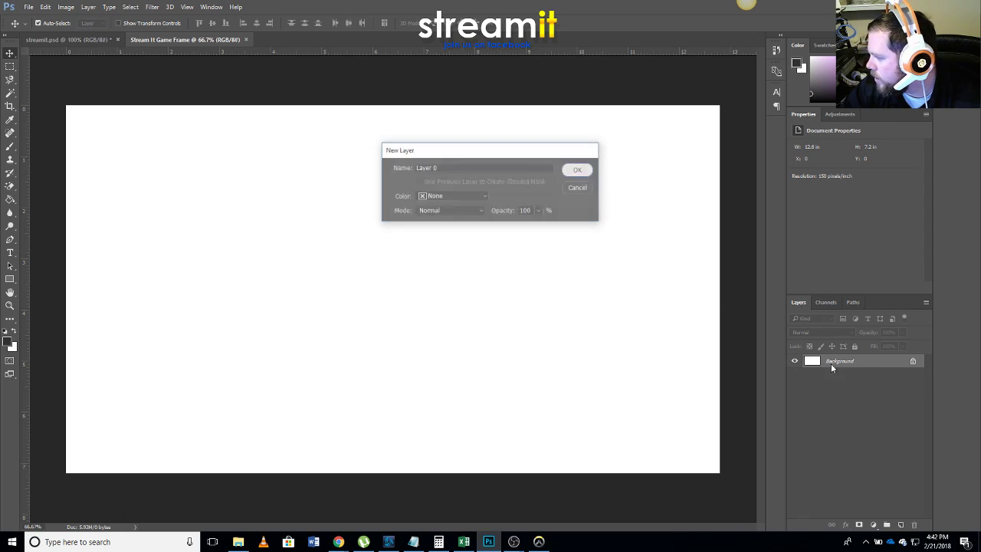
{"action": "left_click", "coordinate": [795, 361]}
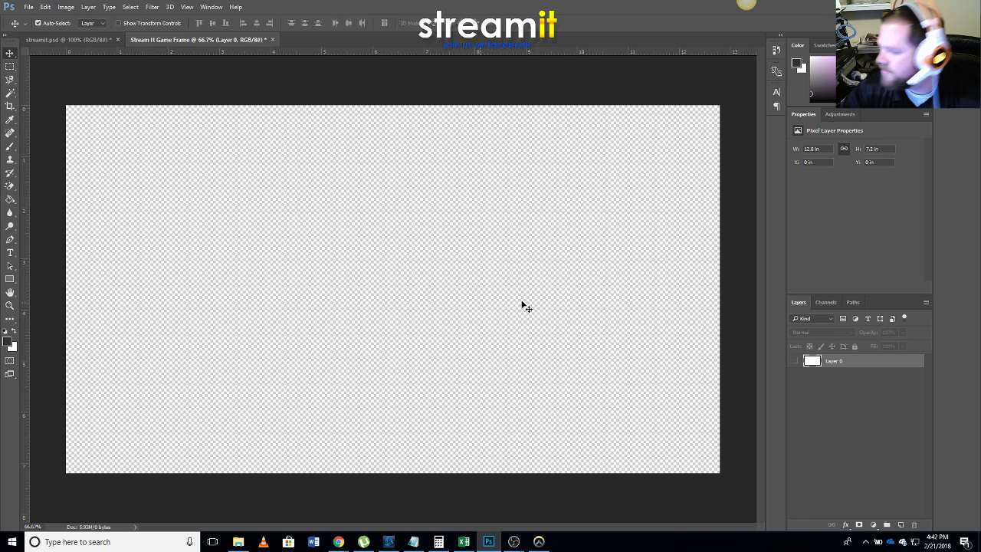
Add a new layer named Game Frame above the hidden white layer.
{"action": "left_click", "coordinate": [849, 427]}
{"action": "left_click", "coordinate": [927, 303]}
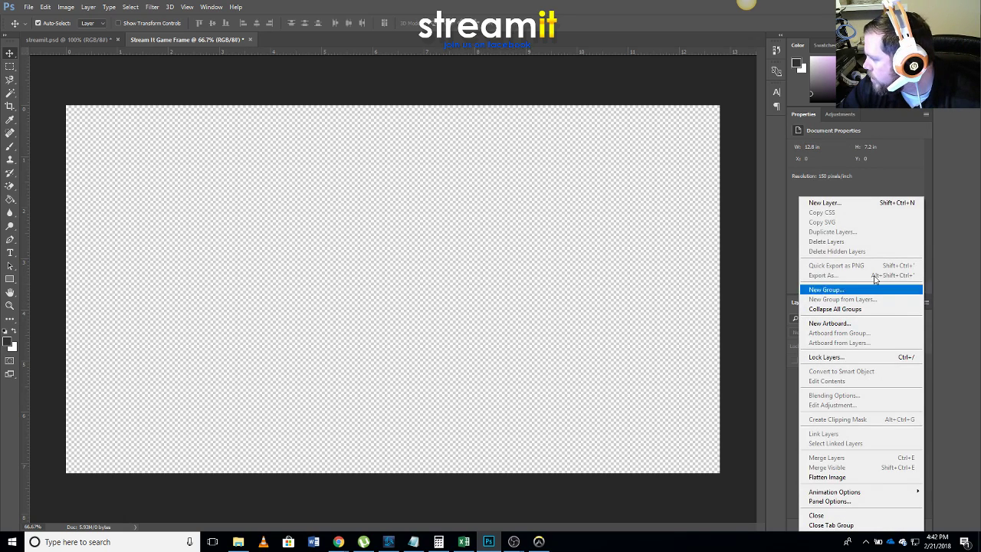
{"action": "left_click", "coordinate": [838, 204]}
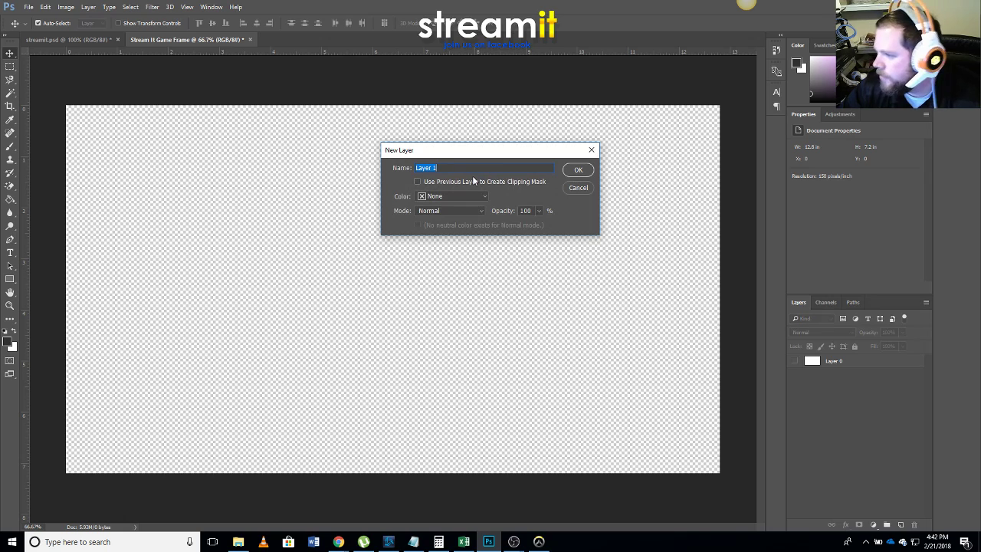
{"action": "type", "text": "Game Frame"}
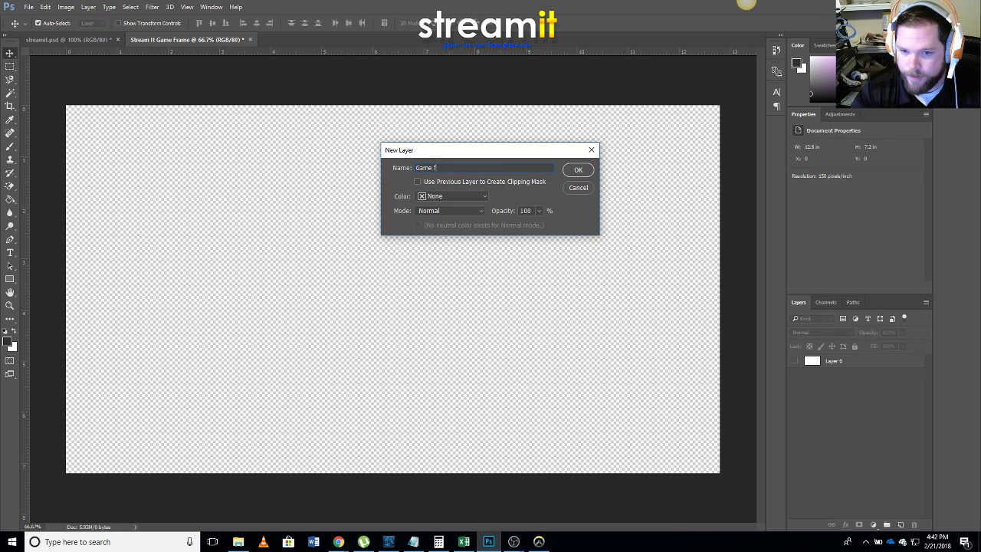
{"action": "key", "text": "BackSpace"}
{"action": "key", "text": "BackSpace"}
{"action": "key", "text": "BackSpace"}
{"action": "type", "text": "Frame"}
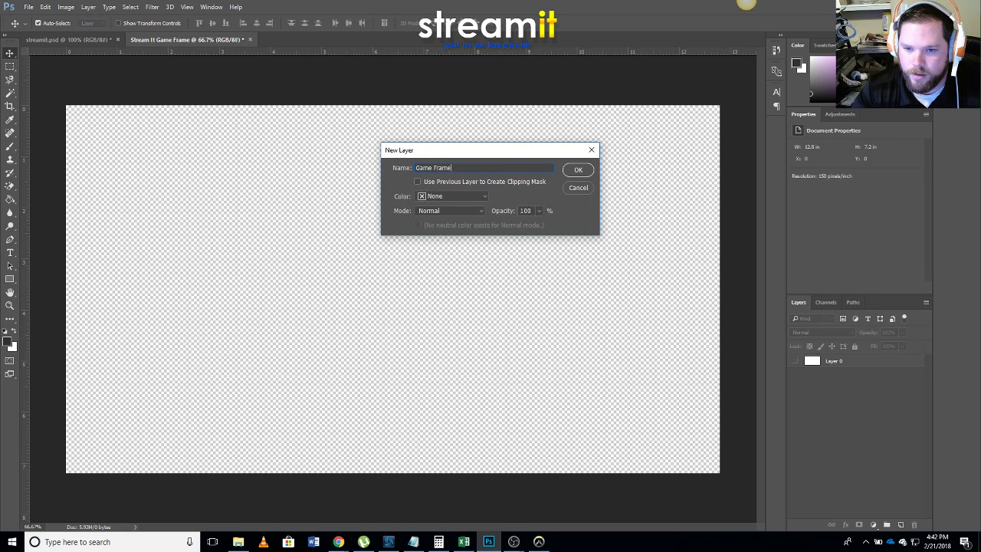
{"action": "key", "text": "Return"}
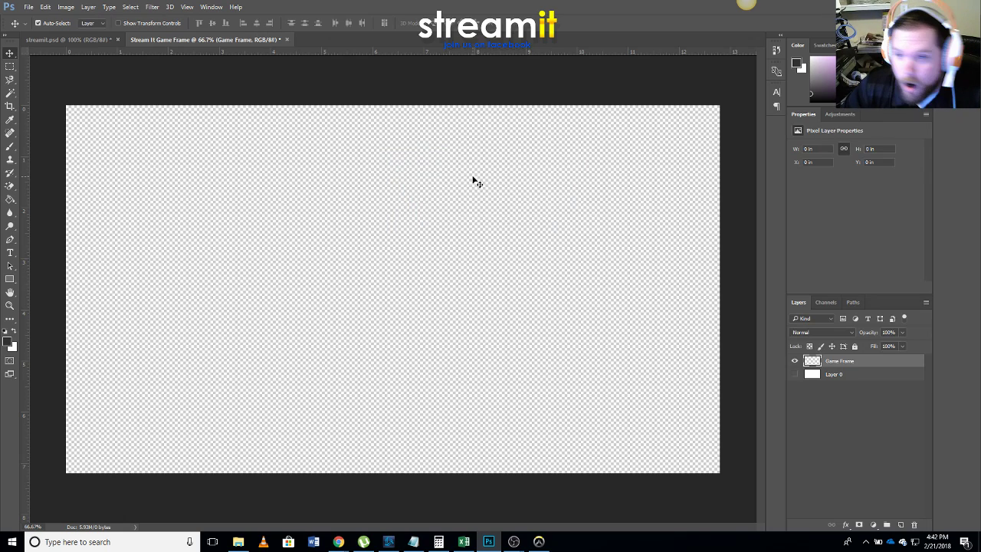
Set the foreground color to a dark grey of about #434343 and fill the Game Frame layer using the Paint Bucket.
{"action": "left_click", "coordinate": [10, 66]}
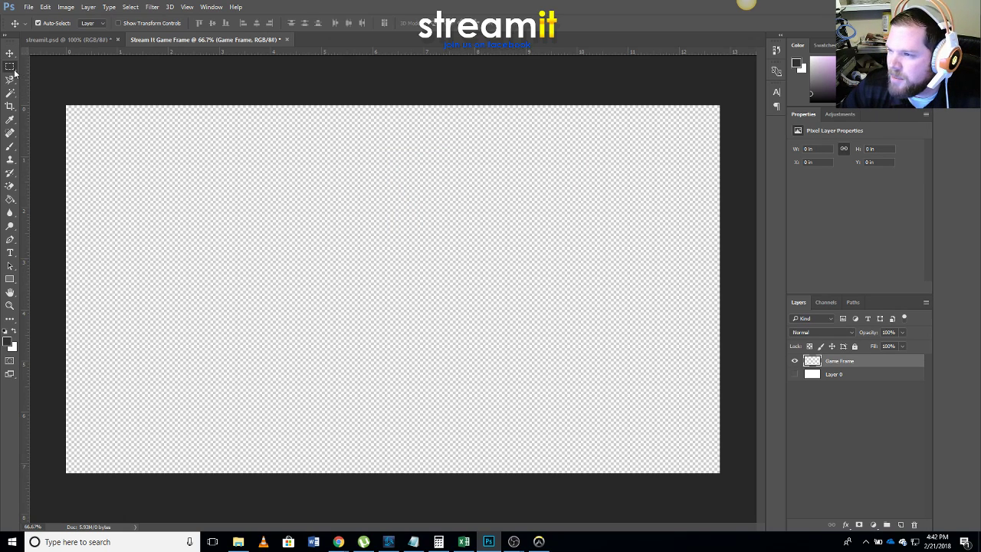
{"action": "left_click", "coordinate": [13, 201]}
{"action": "key", "text": "d"}
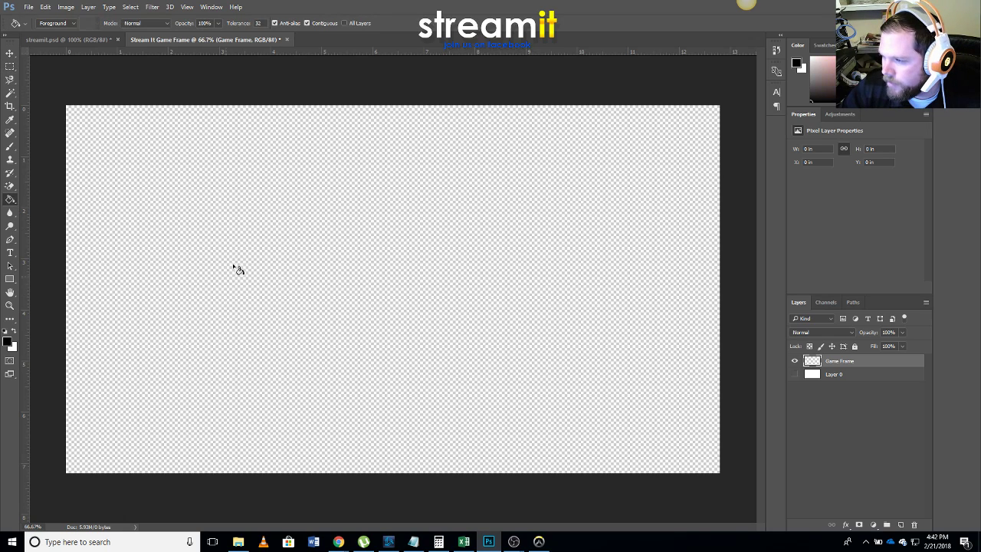
{"action": "left_click", "coordinate": [9, 343]}
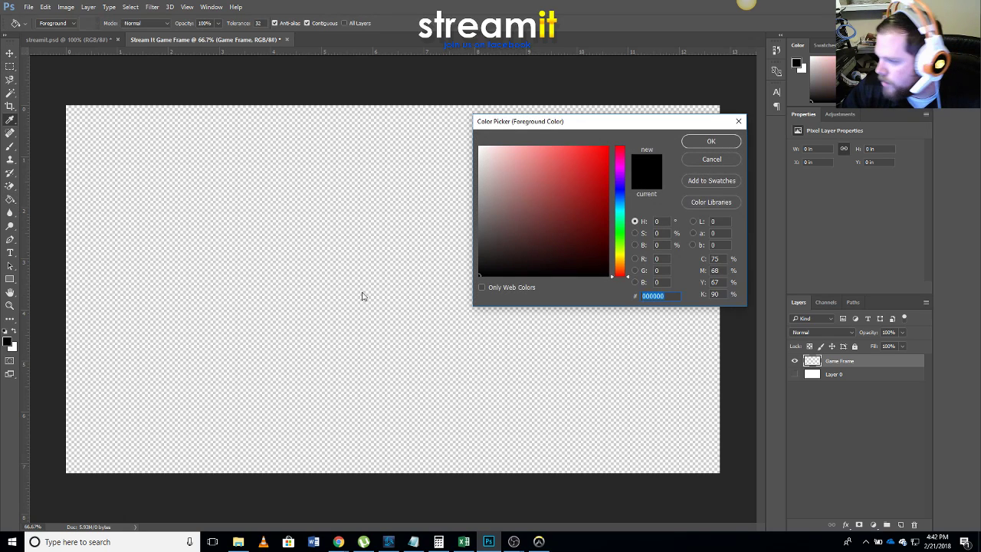
{"action": "type", "text": "474747"}
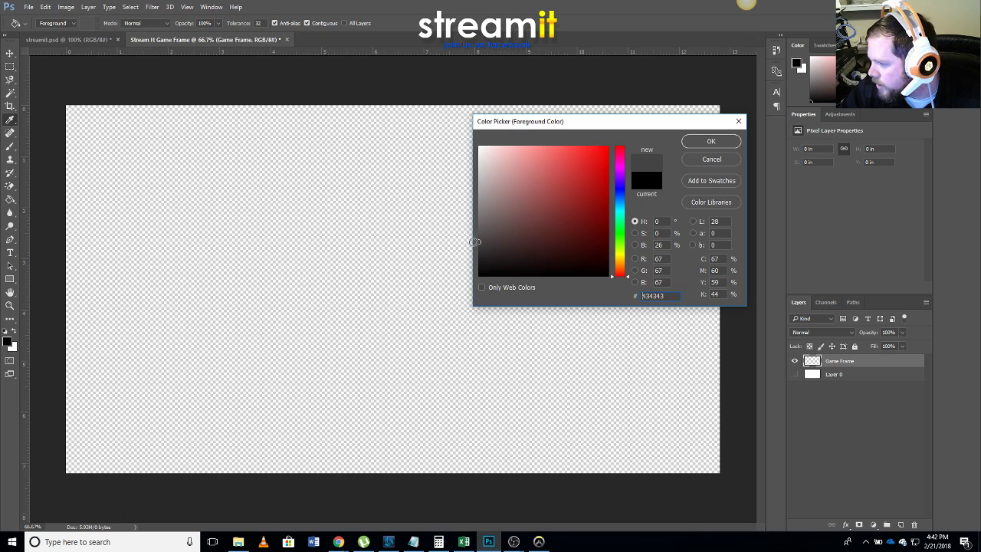
{"action": "left_click", "coordinate": [711, 141]}
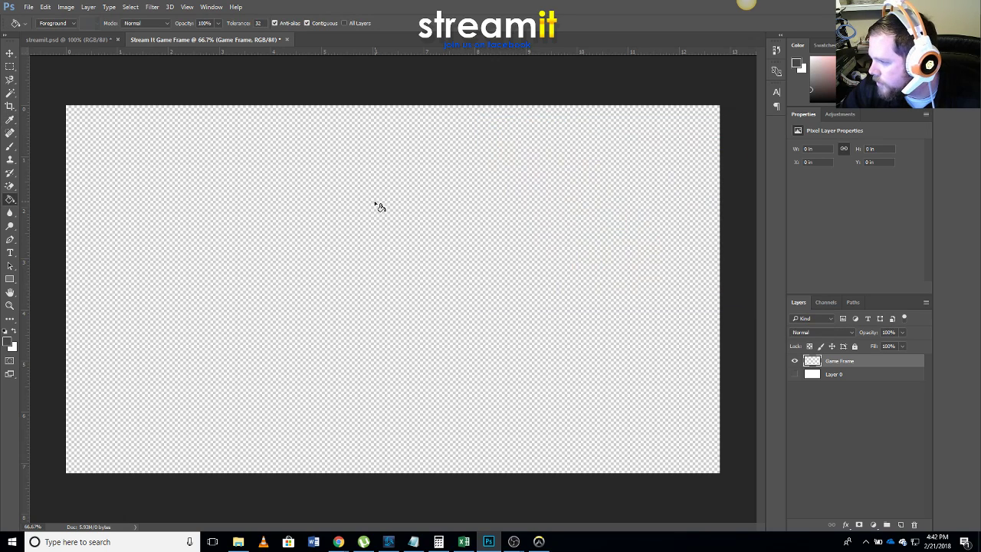
{"action": "left_click", "coordinate": [375, 206]}
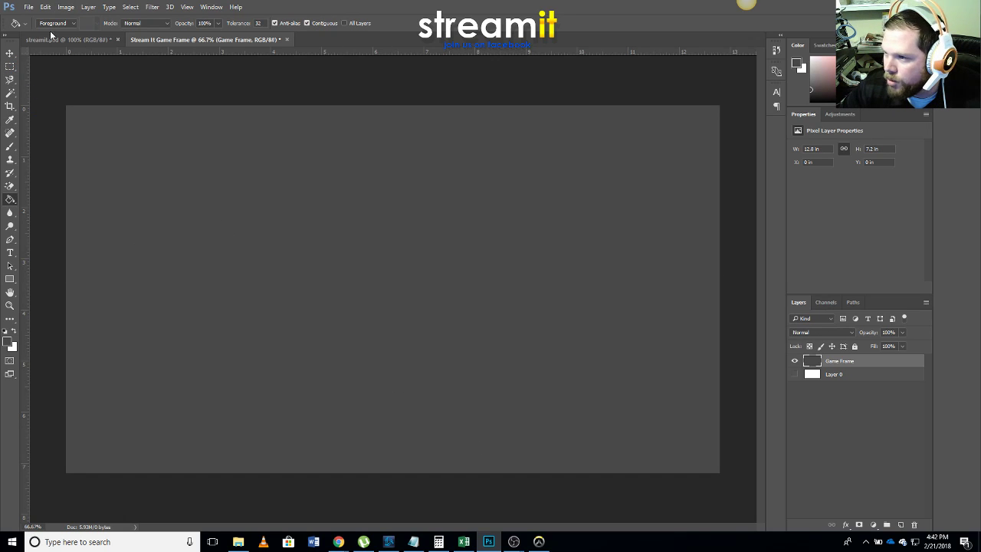
Try out a rectangular marquee selection over the canvas's upper-right area, reposition it and clear it.
{"action": "left_click", "coordinate": [10, 66]}
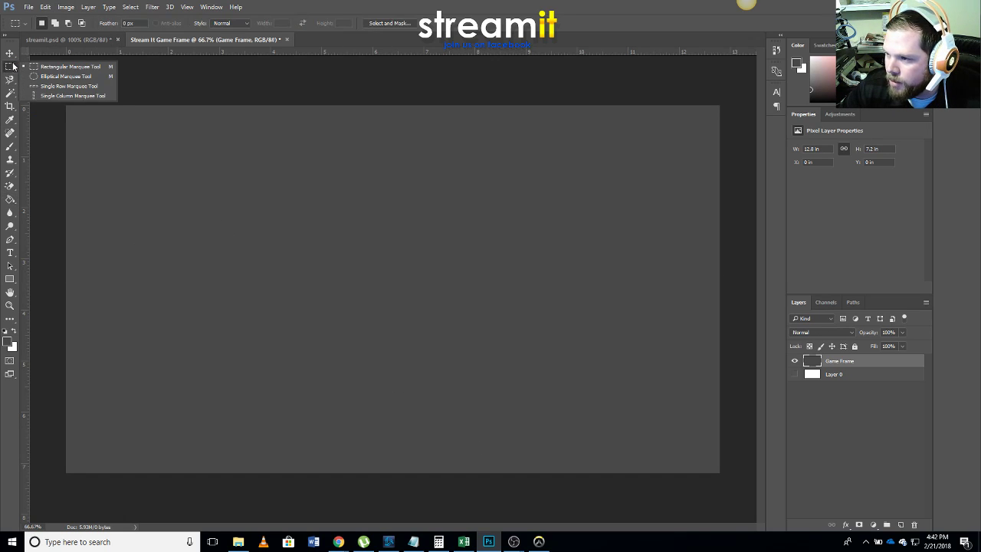
{"action": "right_click", "coordinate": [250, 191]}
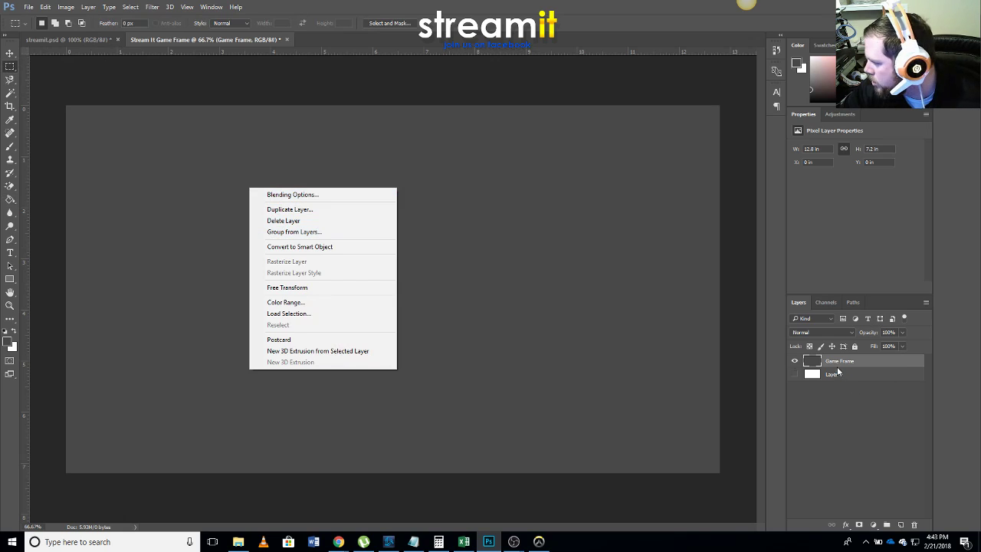
{"action": "left_click", "coordinate": [325, 122]}
{"action": "left_click_drag", "start_coordinate": [274, 141], "coordinate": [661, 365]}
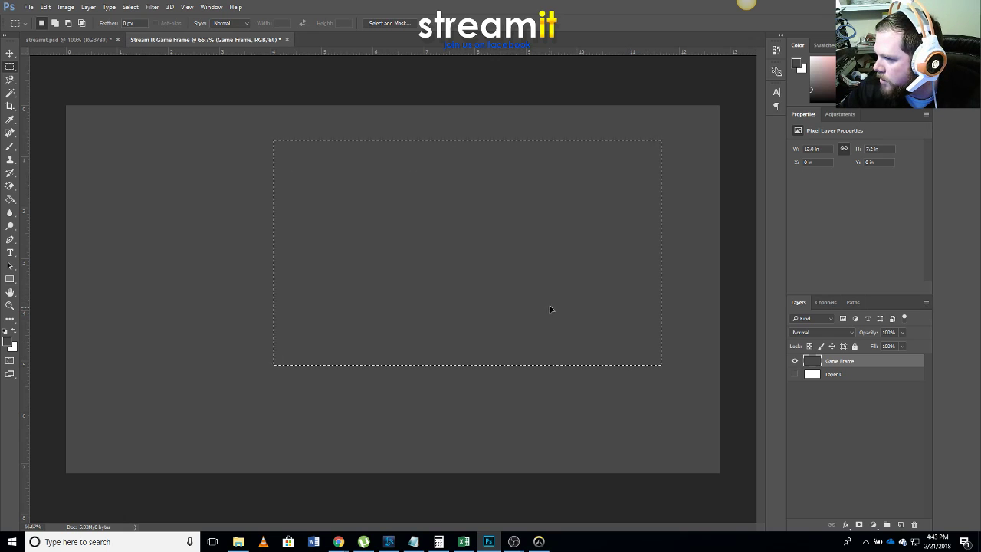
{"action": "left_click_drag", "start_coordinate": [550, 309], "coordinate": [584, 294]}
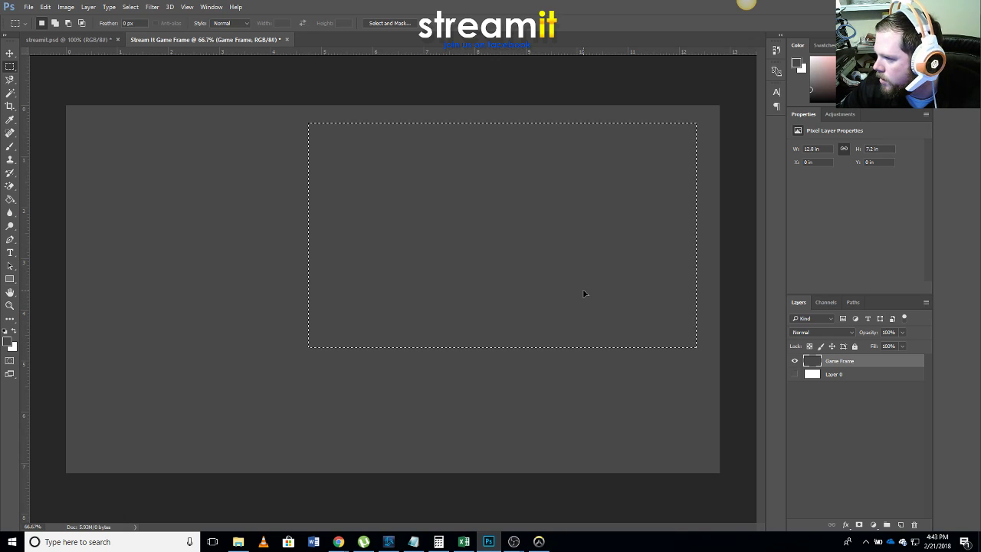
{"action": "left_click", "coordinate": [576, 294]}
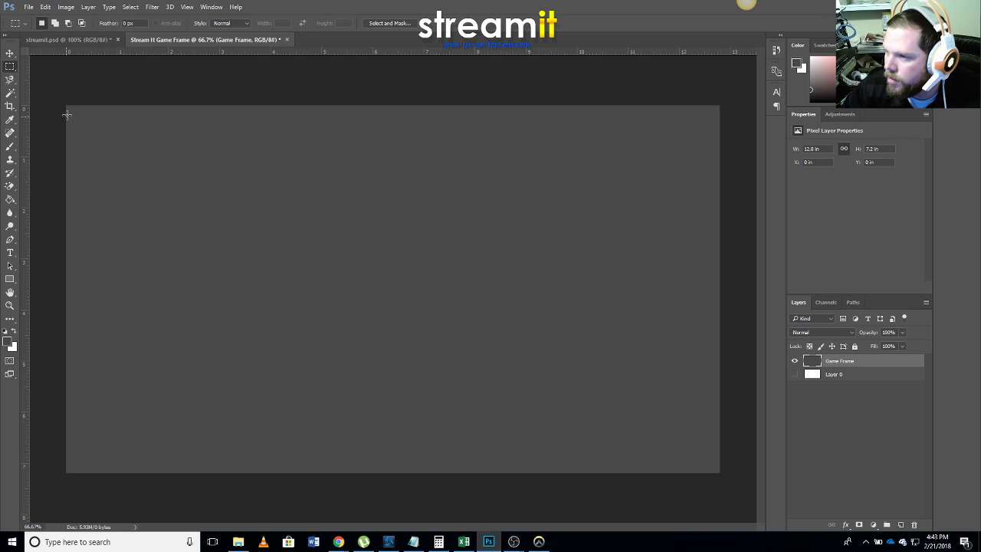
Select the entire canvas with the Rectangular Marquee, keeping the Game Frame layer active.
{"action": "left_click_drag", "start_coordinate": [63, 103], "coordinate": [722, 471]}
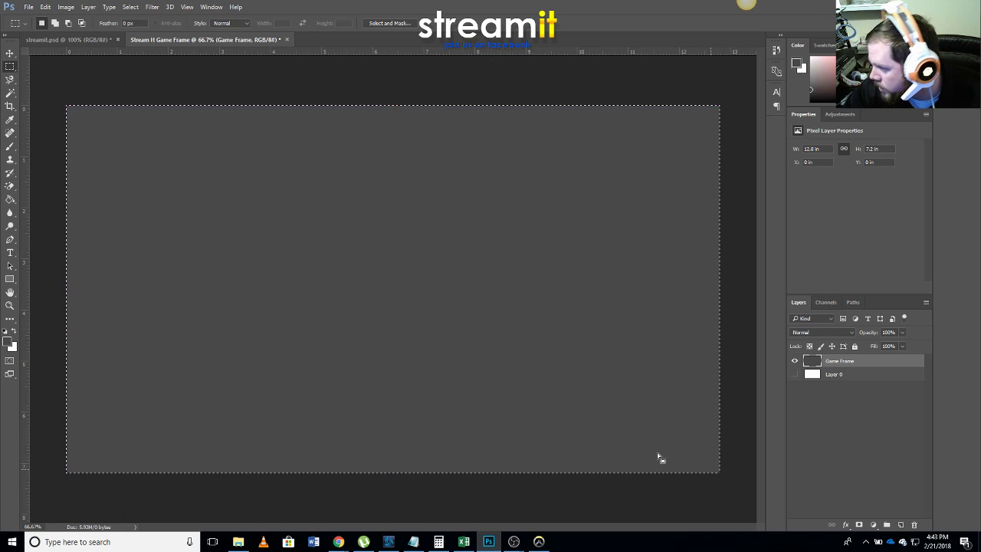
{"action": "left_click", "coordinate": [927, 303]}
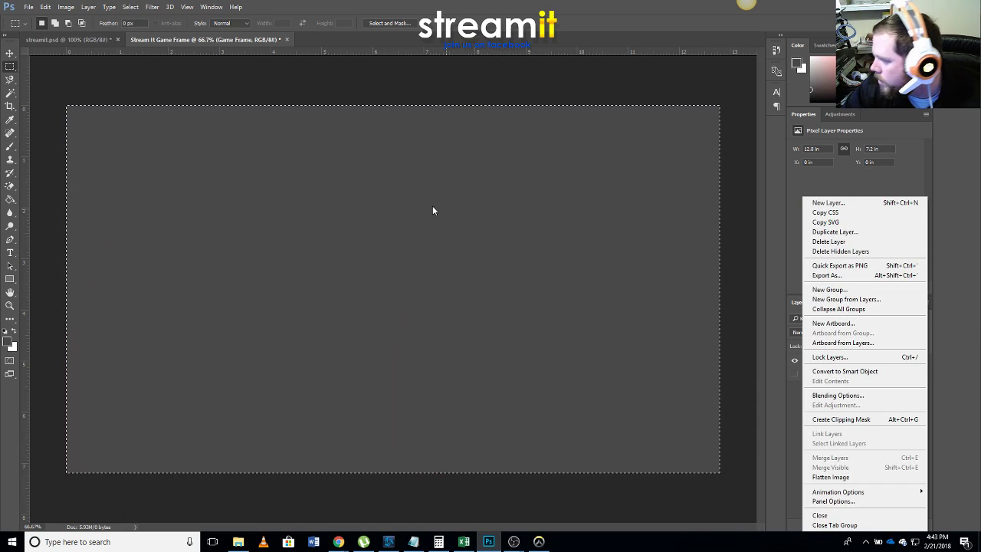
{"action": "left_click", "coordinate": [400, 214]}
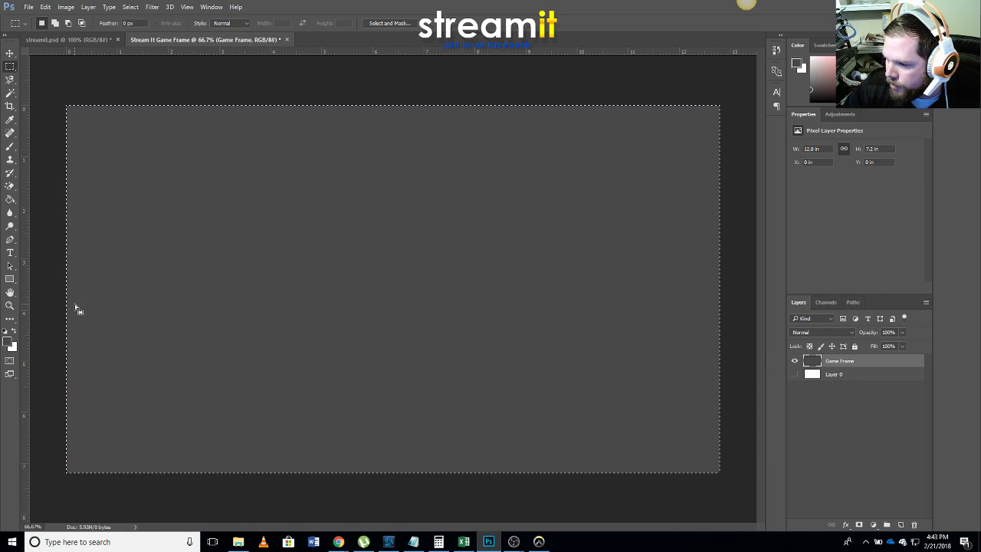
Scale the full-canvas selection to about 74%, place it near the canvas's upper right, delete that area from the Game Frame layer and deselect.
{"action": "right_click", "coordinate": [98, 294]}
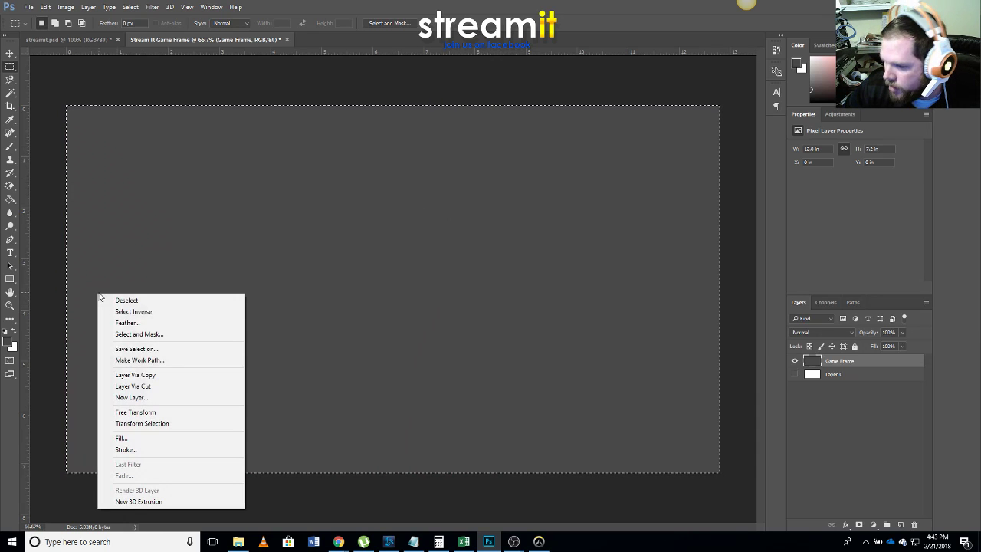
{"action": "left_click", "coordinate": [155, 425]}
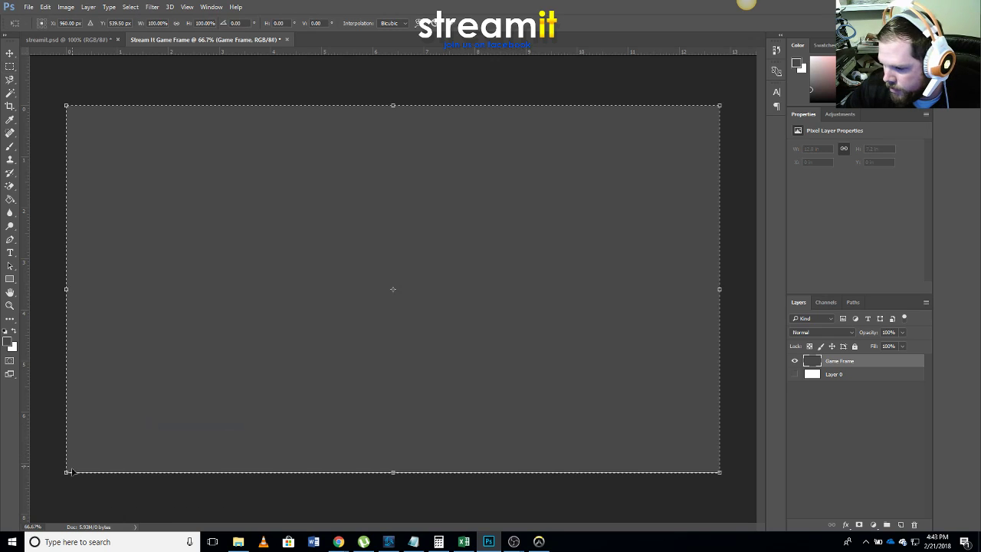
{"action": "left_click_drag", "start_coordinate": [68, 471], "coordinate": [230, 358]}
{"action": "left_click_drag", "start_coordinate": [368, 257], "coordinate": [345, 277]}
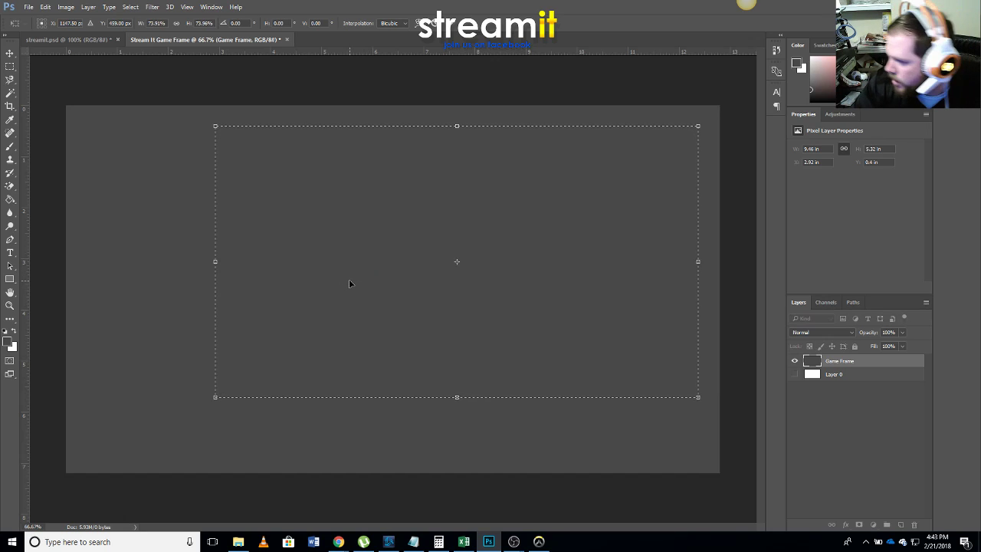
{"action": "key", "text": "Return"}
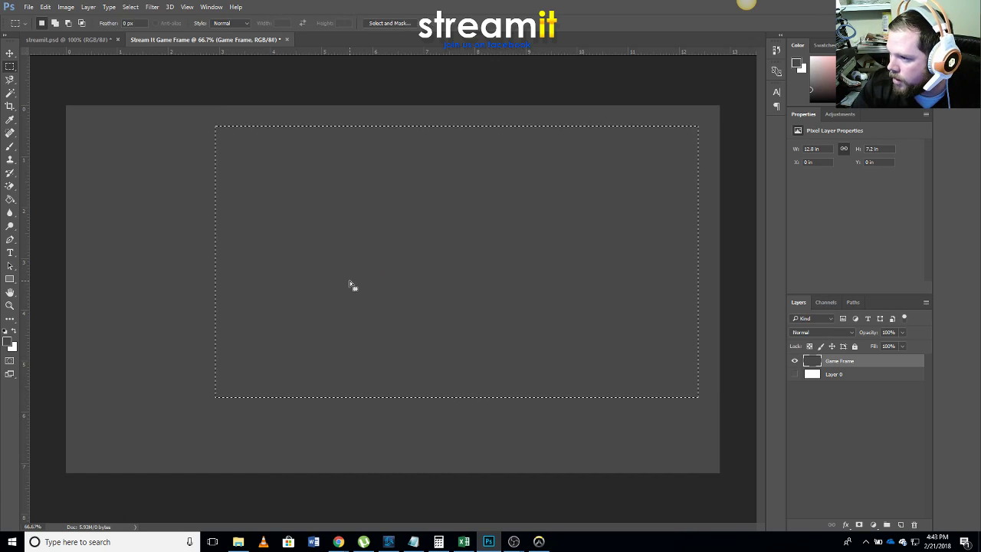
{"action": "key", "text": "Delete"}
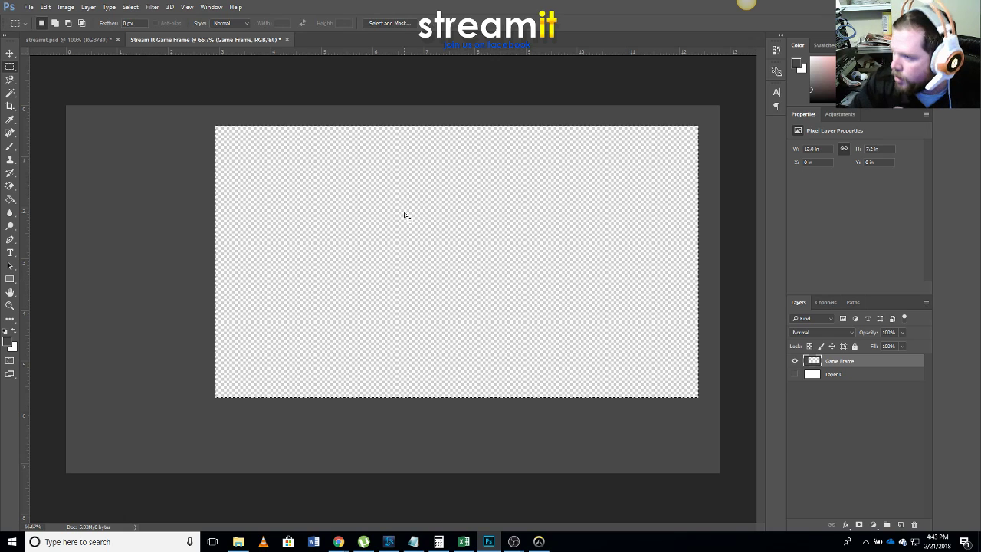
{"action": "key", "text": "ctrl+d"}
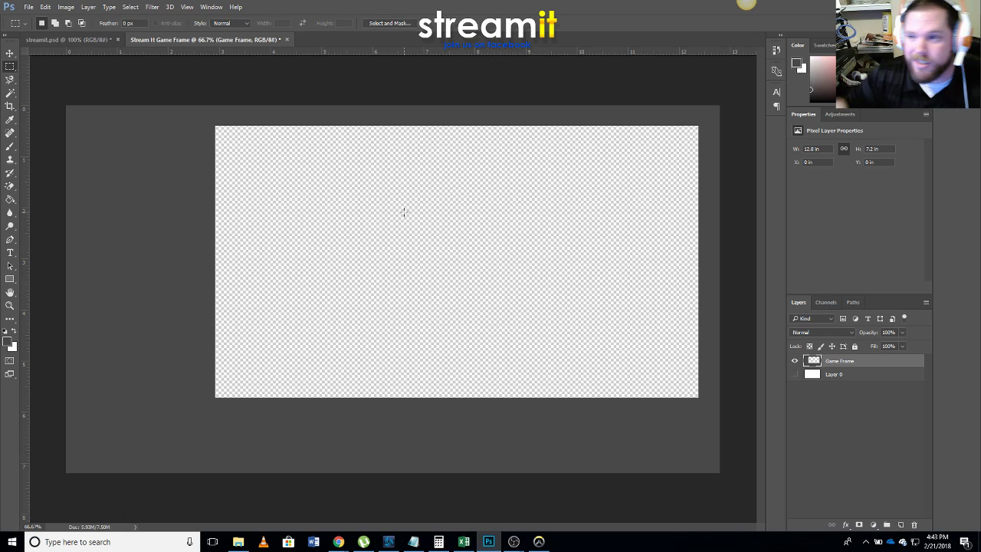
{"action": "left_click_drag", "start_coordinate": [83, 153], "coordinate": [158, 246]}
{"action": "left_click", "coordinate": [152, 248]}
{"action": "right_click", "coordinate": [133, 204]}
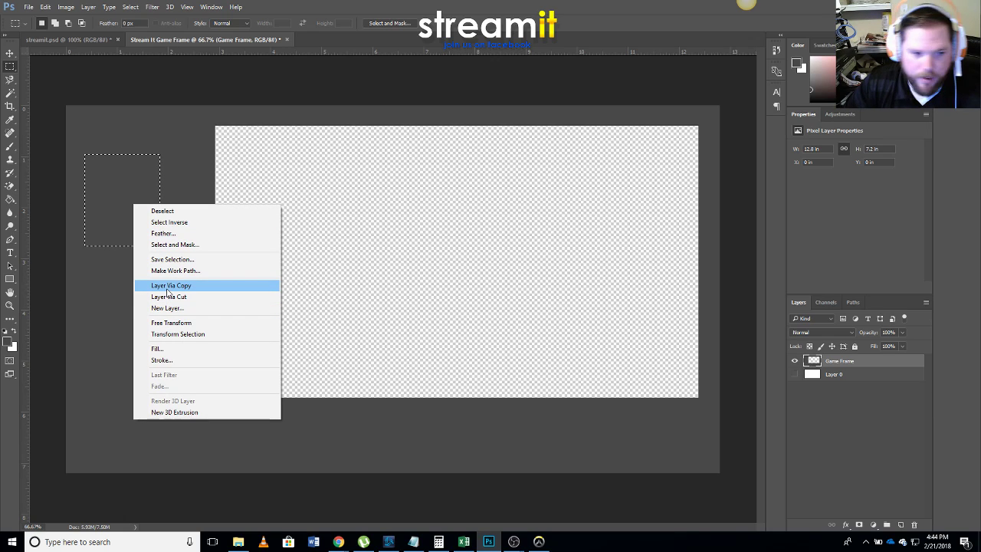
{"action": "left_click", "coordinate": [280, 177]}
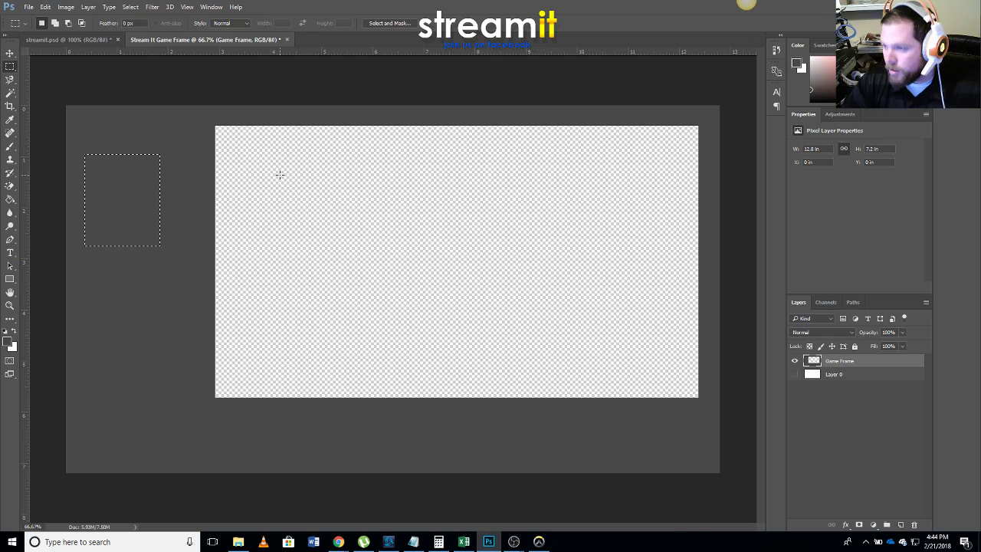
{"action": "left_click", "coordinate": [280, 178]}
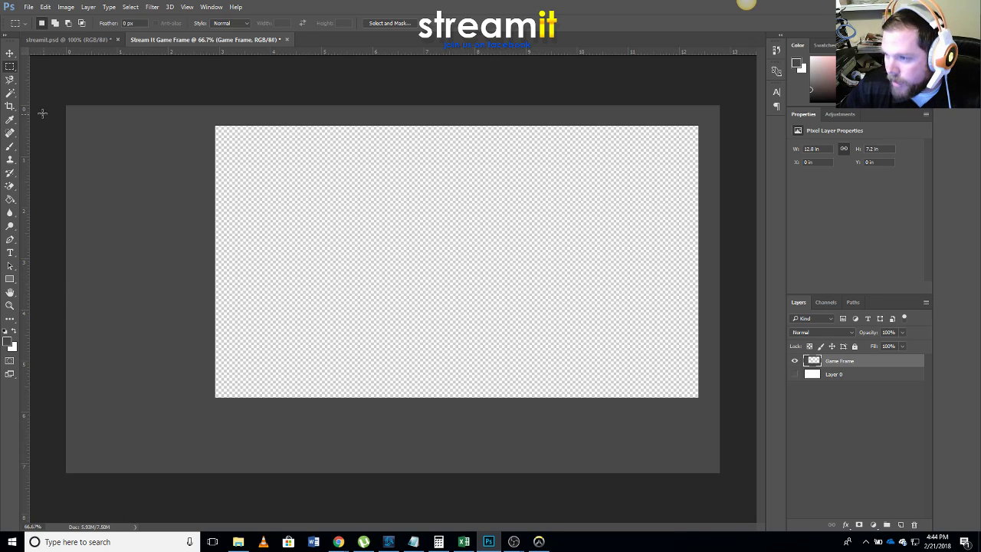
Scale a full-canvas selection to about 20%, move it to the frame's upper-left area beside the large opening, delete its contents and deselect.
{"action": "left_click_drag", "start_coordinate": [55, 102], "coordinate": [729, 463]}
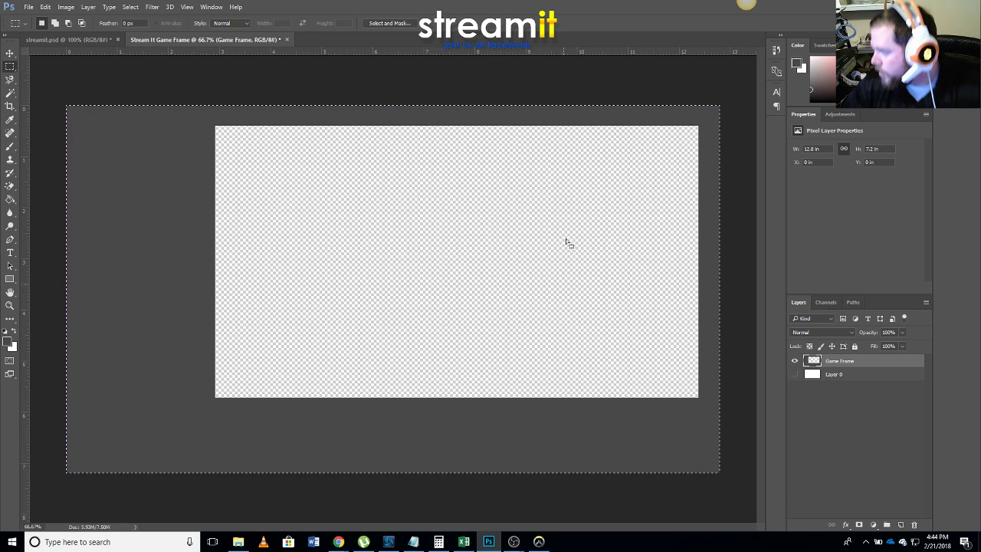
{"action": "right_click", "coordinate": [114, 213]}
{"action": "left_click", "coordinate": [164, 341]}
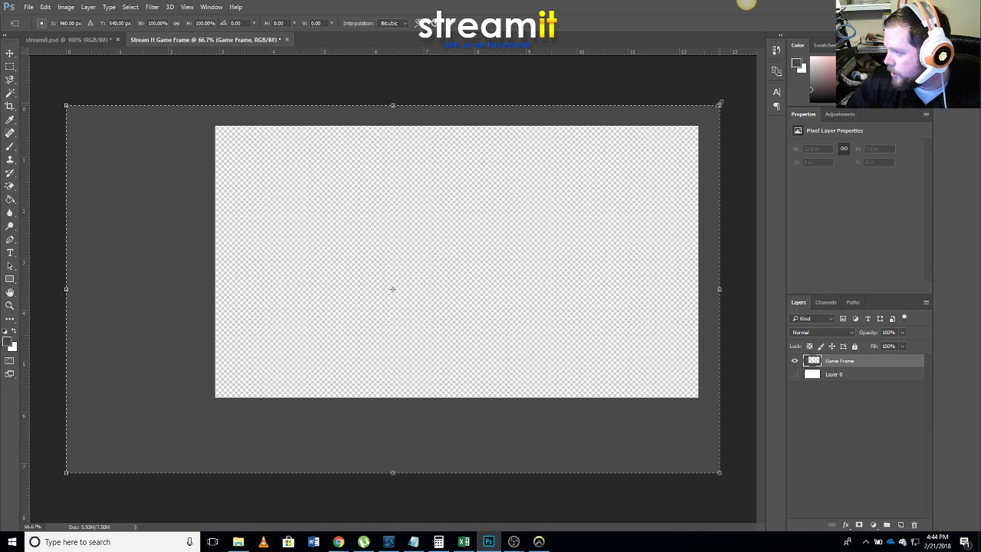
{"action": "left_click_drag", "start_coordinate": [719, 104], "coordinate": [343, 317]}
{"action": "left_click_drag", "start_coordinate": [254, 157], "coordinate": [144, 300]}
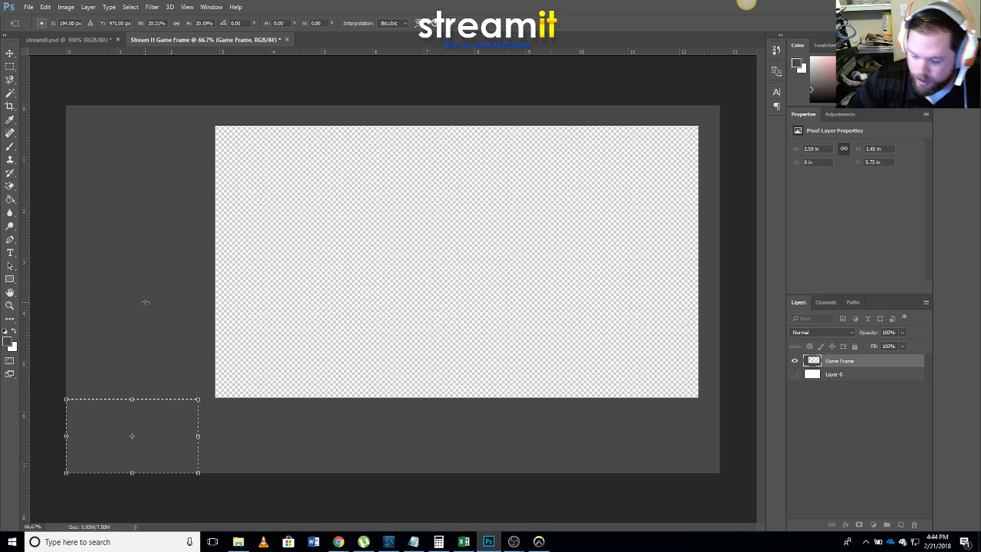
{"action": "key", "text": "Return"}
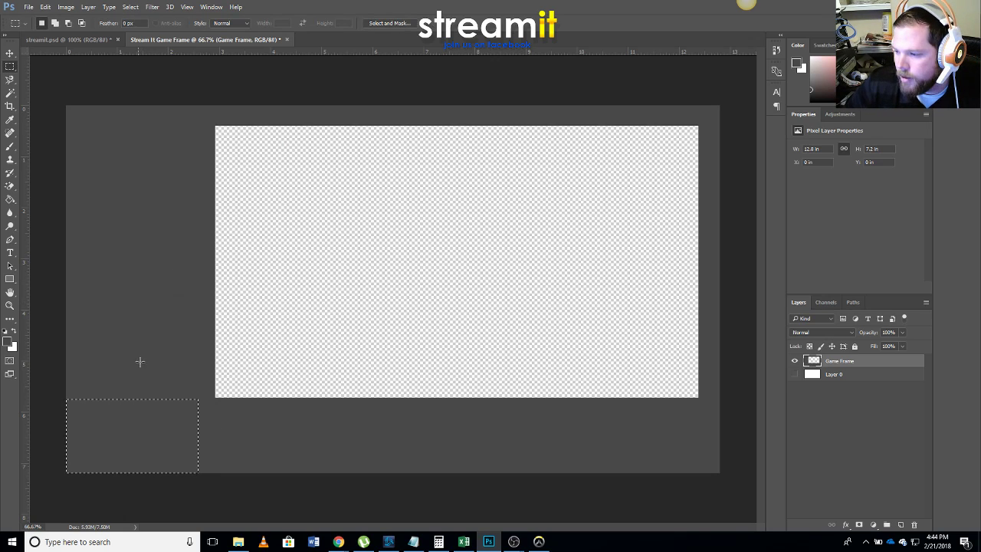
{"action": "left_click_drag", "start_coordinate": [148, 440], "coordinate": [152, 166]}
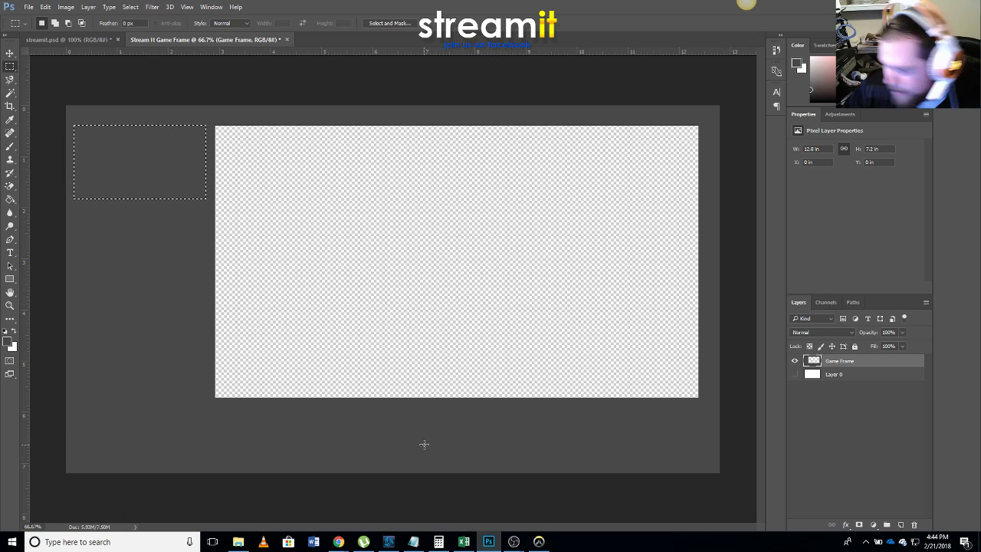
{"action": "key", "text": "Delete"}
{"action": "key", "text": "ctrl+d"}
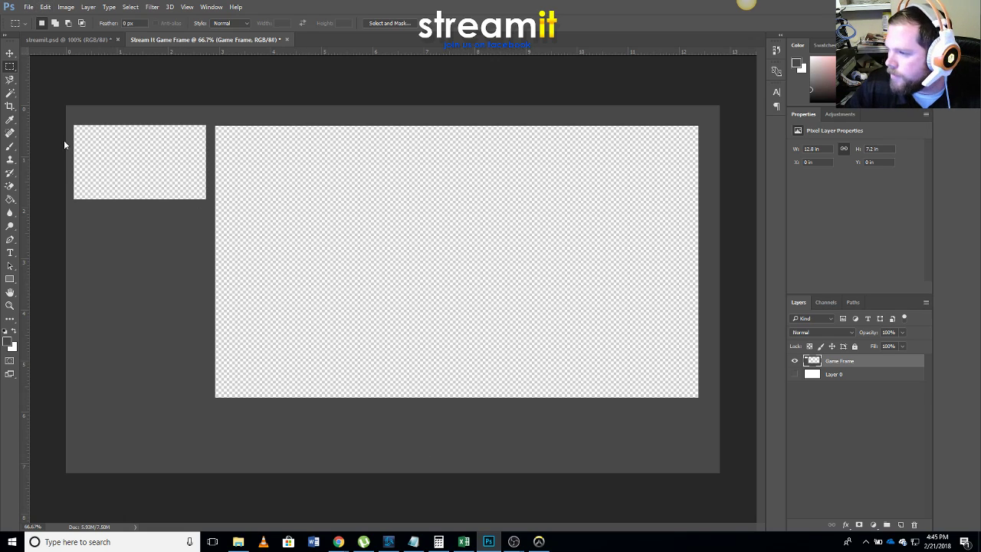
Add a Gradient Overlay effect to the Game Frame layer and set its blend mode to Luminosity.
{"action": "left_click", "coordinate": [89, 7]}
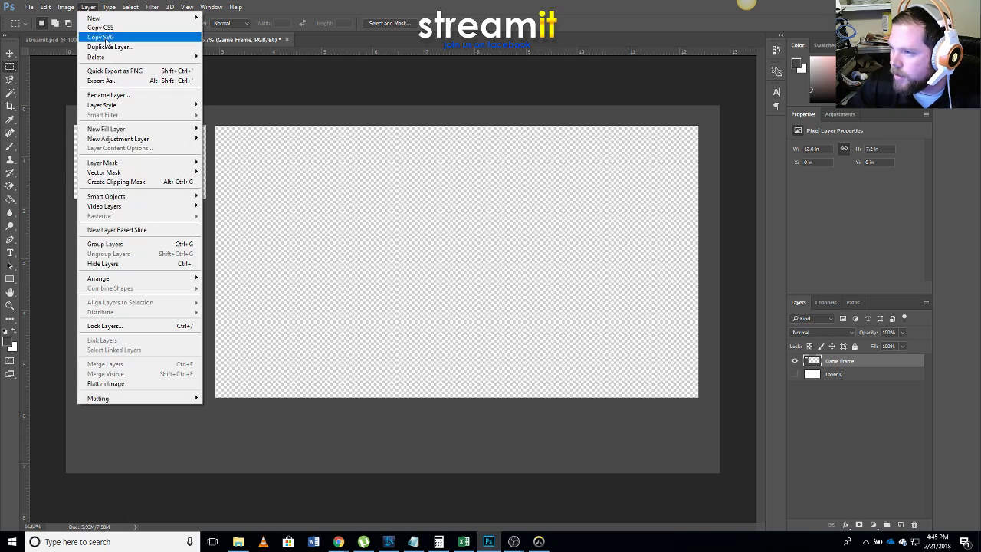
{"action": "mouse_move", "coordinate": [142, 105]}
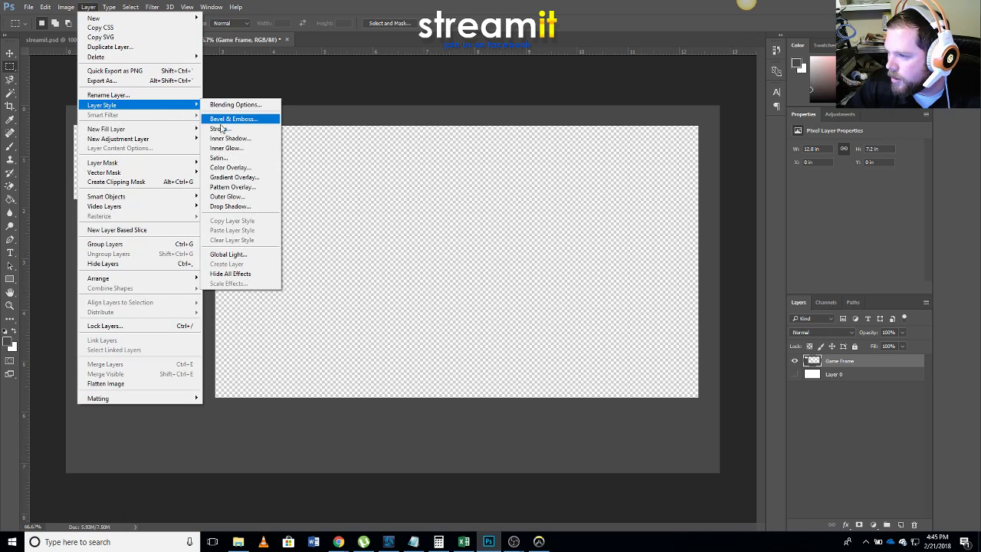
{"action": "left_click", "coordinate": [221, 178]}
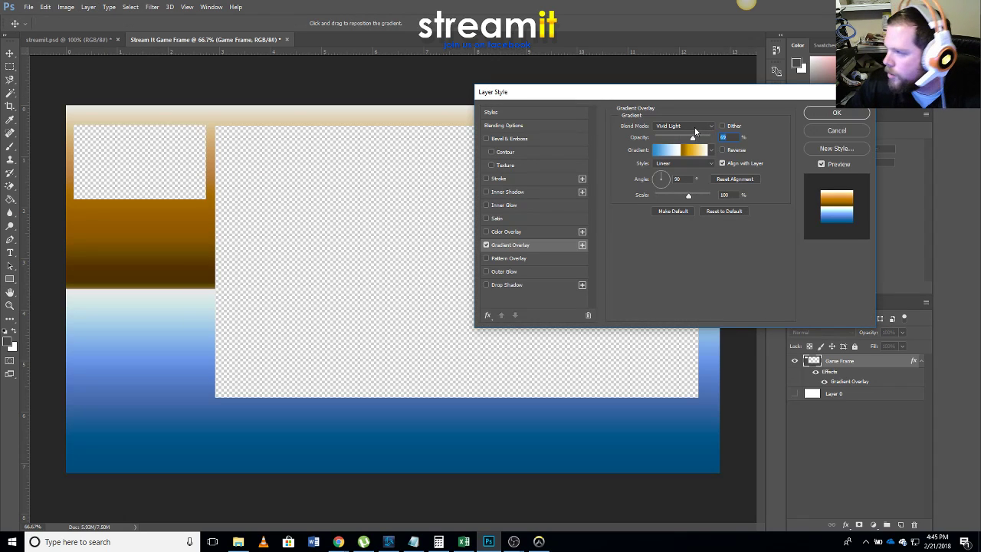
{"action": "left_click", "coordinate": [695, 130]}
{"action": "left_click", "coordinate": [687, 131]}
{"action": "key", "text": "Down"}
{"action": "key", "text": "Down"}
{"action": "key", "text": "Down"}
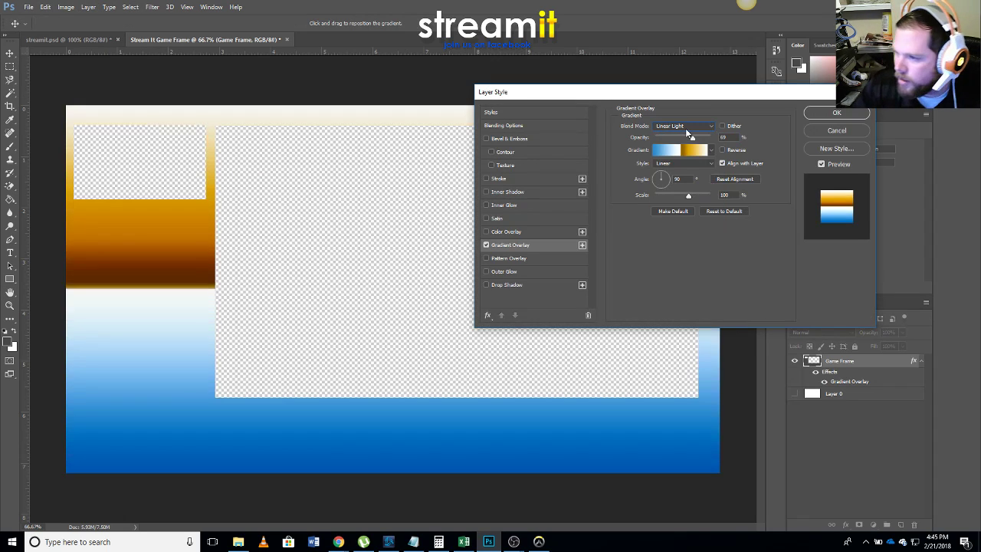
{"action": "key", "text": "Down"}
{"action": "key", "text": "Down"}
{"action": "key", "text": "Down"}
{"action": "key", "text": "Down"}
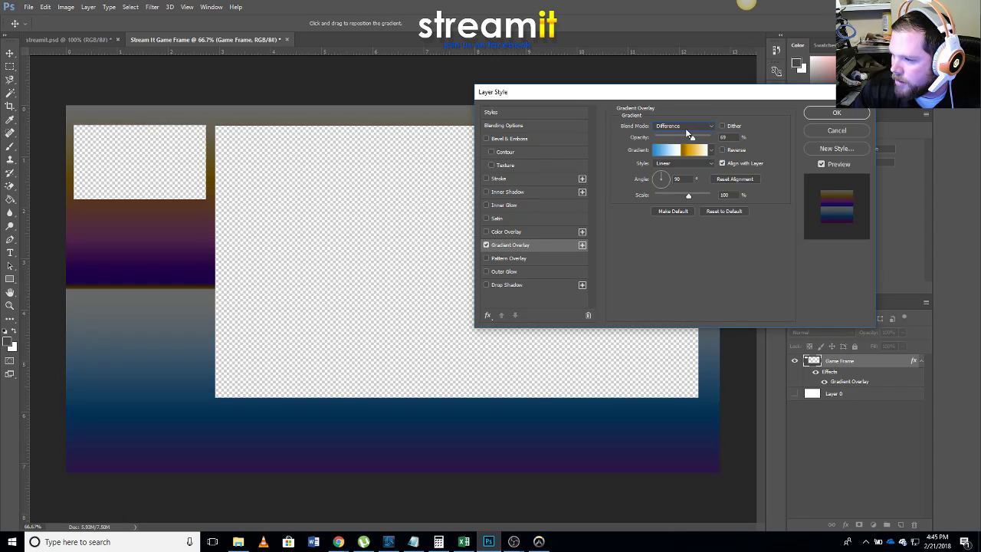
{"action": "key", "text": "Down"}
{"action": "key", "text": "Down"}
{"action": "key", "text": "Down"}
{"action": "key", "text": "Down"}
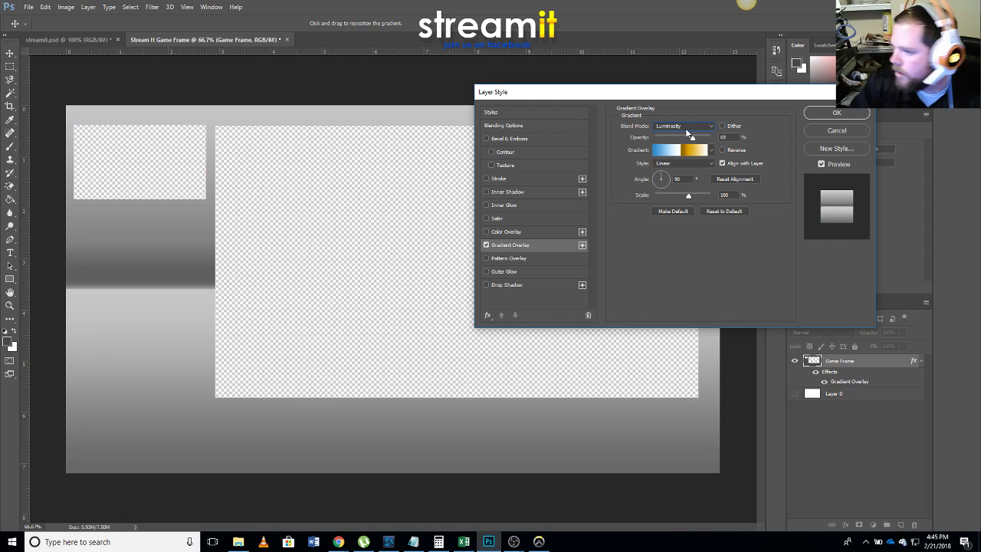
Set the gradient overlay's opacity to about 14% and its angle to 101°, and enable dithering.
{"action": "left_click_drag", "start_coordinate": [679, 138], "coordinate": [669, 138]}
{"action": "left_click_drag", "start_coordinate": [661, 174], "coordinate": [660, 173]}
{"action": "left_click_drag", "start_coordinate": [671, 139], "coordinate": [659, 140]}
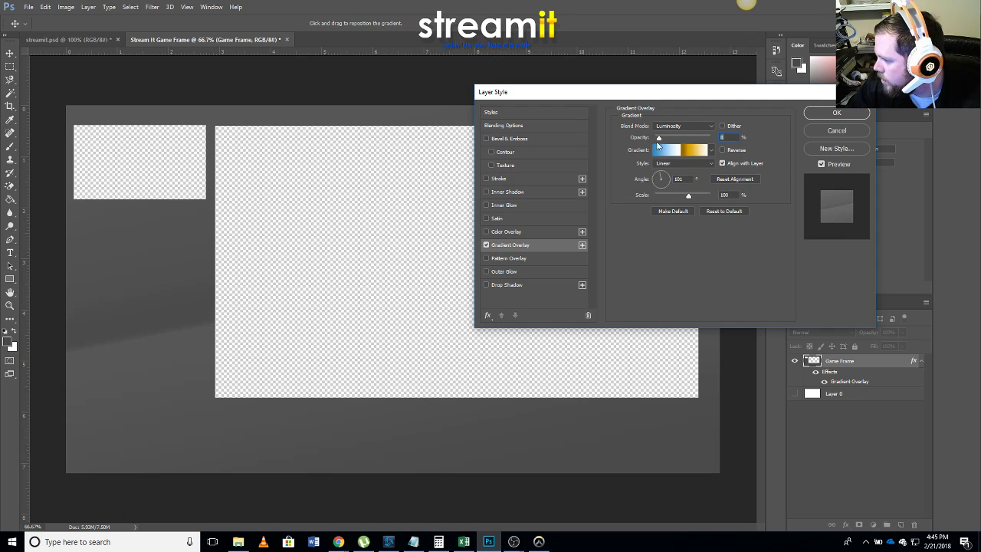
{"action": "left_click", "coordinate": [721, 126]}
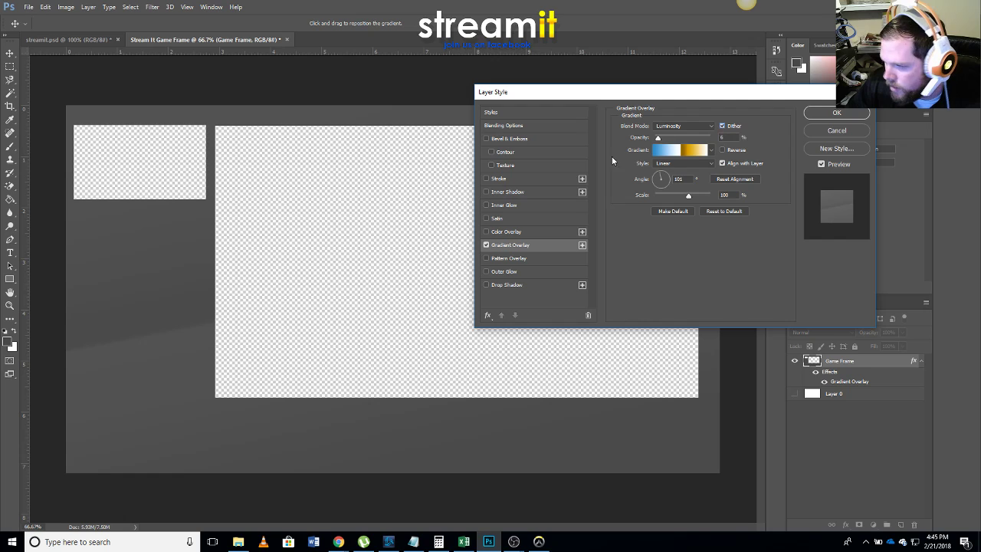
{"action": "left_click_drag", "start_coordinate": [660, 139], "coordinate": [664, 140]}
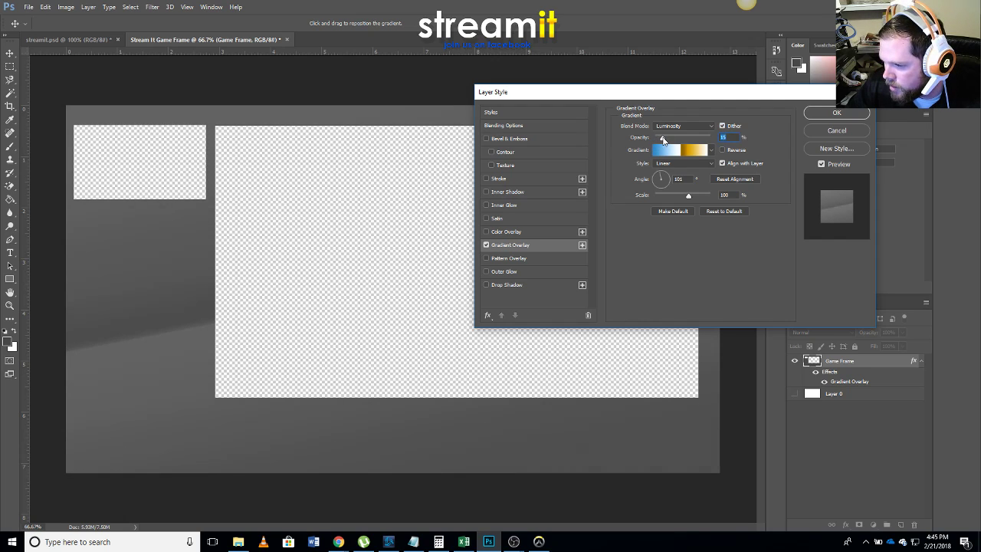
Enable Bevel & Emboss on the Game Frame layer and show its settings.
{"action": "left_click_drag", "start_coordinate": [637, 100], "coordinate": [454, 109]}
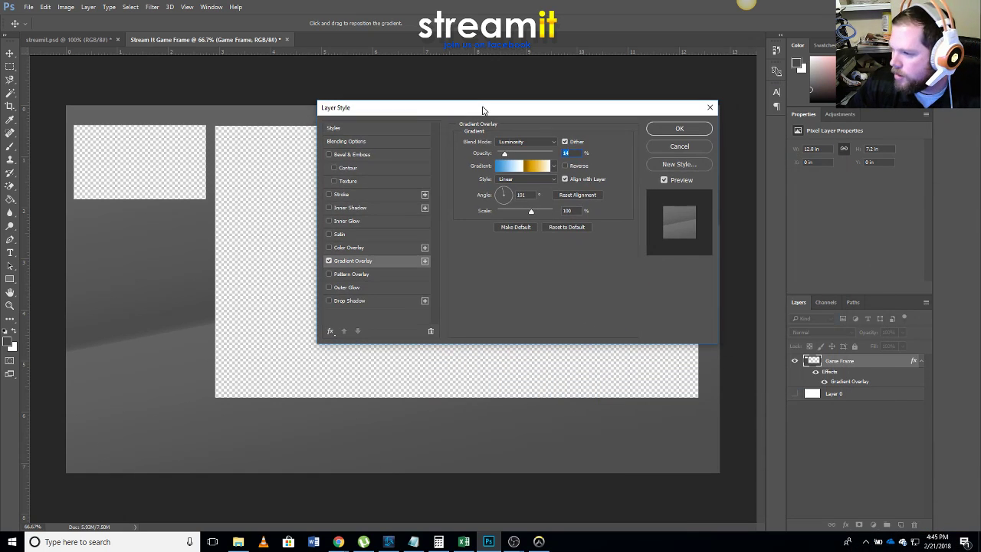
{"action": "left_click", "coordinate": [329, 154]}
{"action": "left_click", "coordinate": [346, 151]}
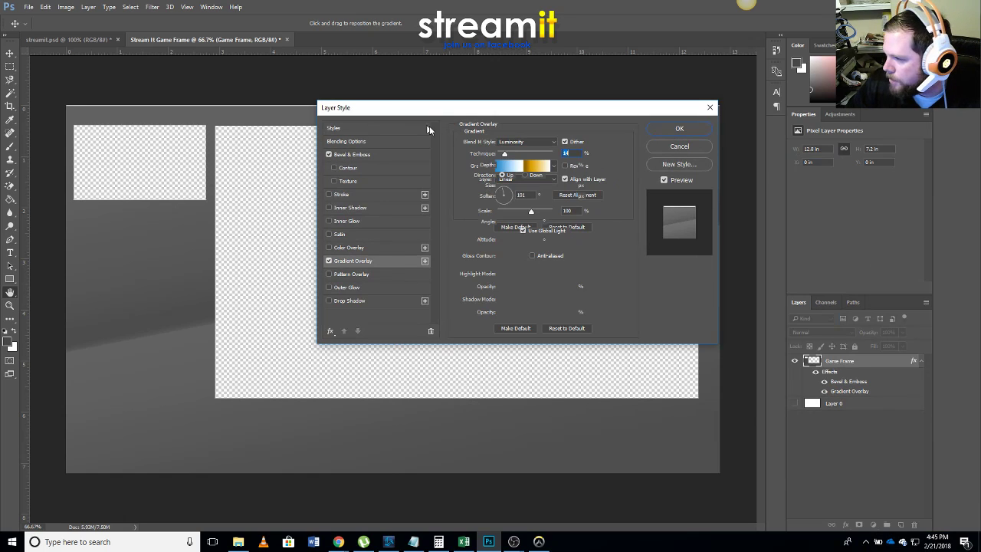
{"action": "left_click_drag", "start_coordinate": [383, 109], "coordinate": [454, 141]}
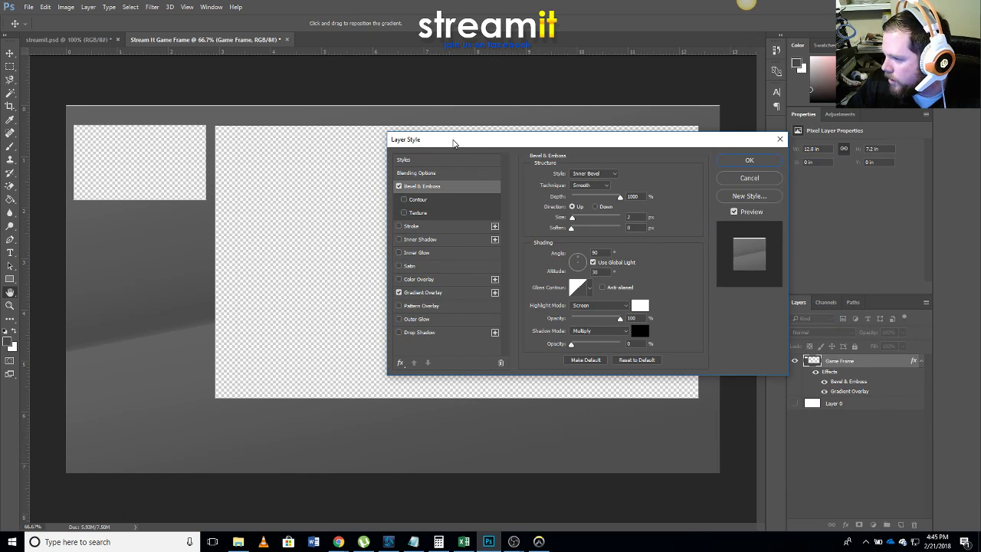
Try the Outer Bevel style with the bevel size raised to about 43 px.
{"action": "left_click", "coordinate": [591, 174]}
{"action": "left_click", "coordinate": [586, 177]}
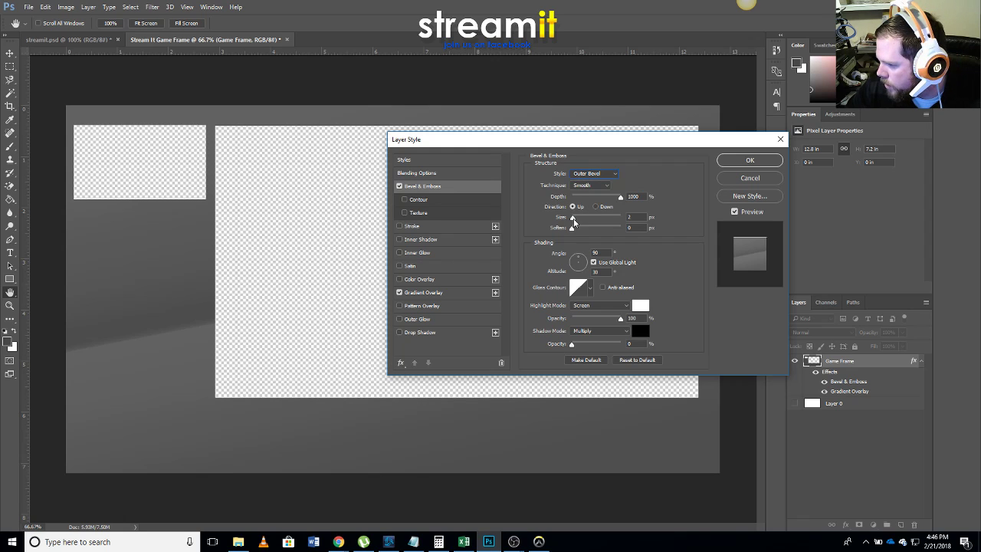
{"action": "left_click_drag", "start_coordinate": [576, 216], "coordinate": [583, 218]}
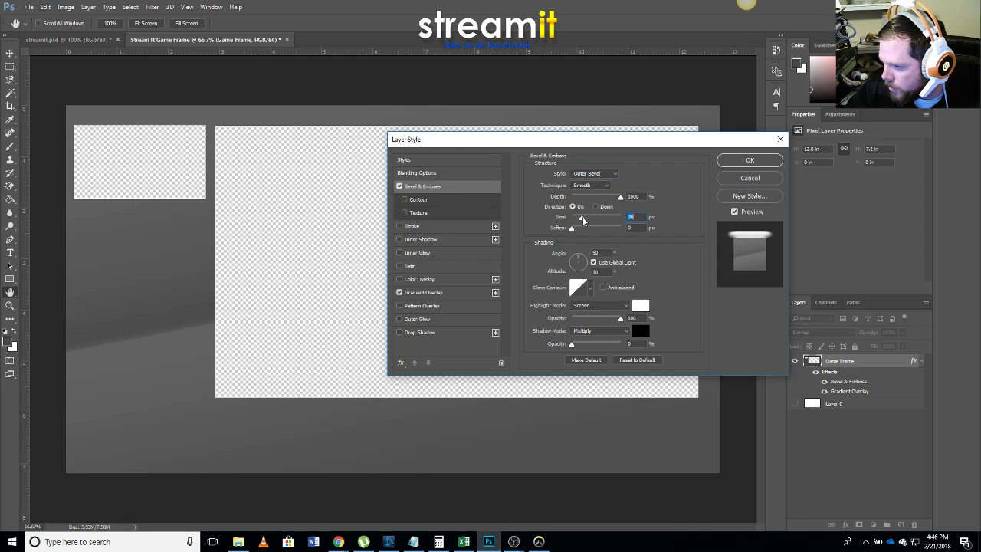
Set the Bevel & Emboss style to Emboss and the size to 5 px.
{"action": "left_click", "coordinate": [587, 175]}
{"action": "left_click", "coordinate": [583, 190]}
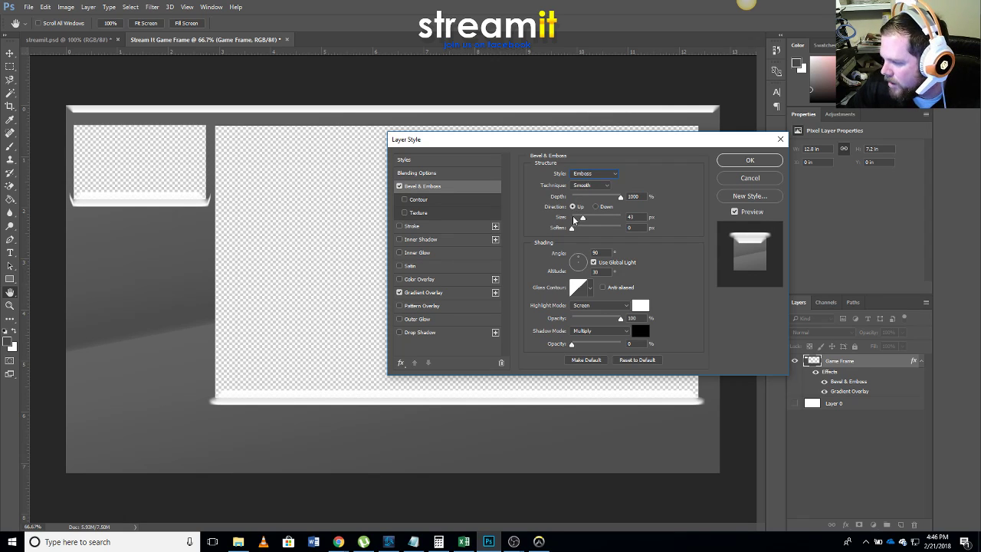
{"action": "left_click_drag", "start_coordinate": [582, 219], "coordinate": [574, 218]}
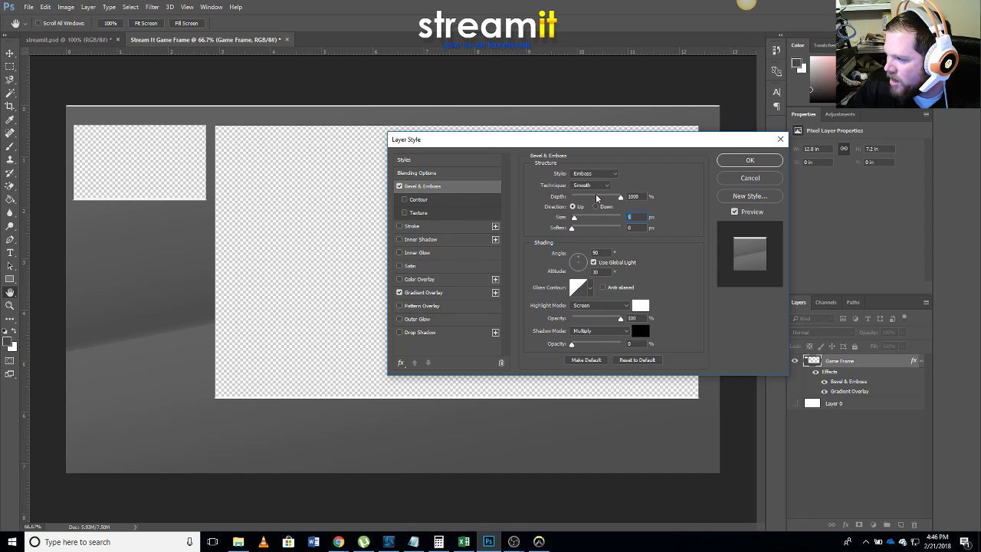
Compare the Pillow Emboss and Stroke Emboss styles and set the bevel style to Pillow Emboss.
{"action": "left_click", "coordinate": [602, 174]}
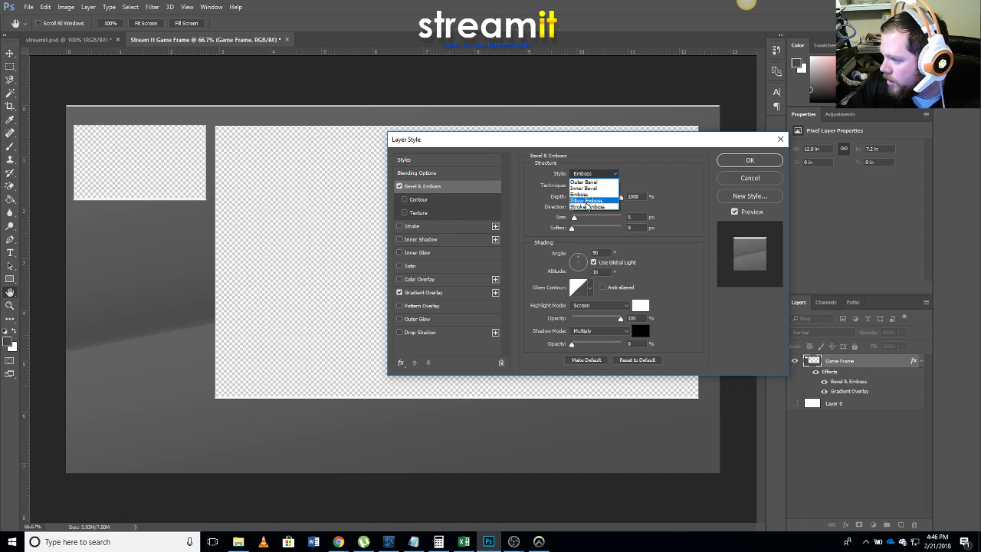
{"action": "left_click", "coordinate": [588, 202]}
{"action": "left_click", "coordinate": [582, 176]}
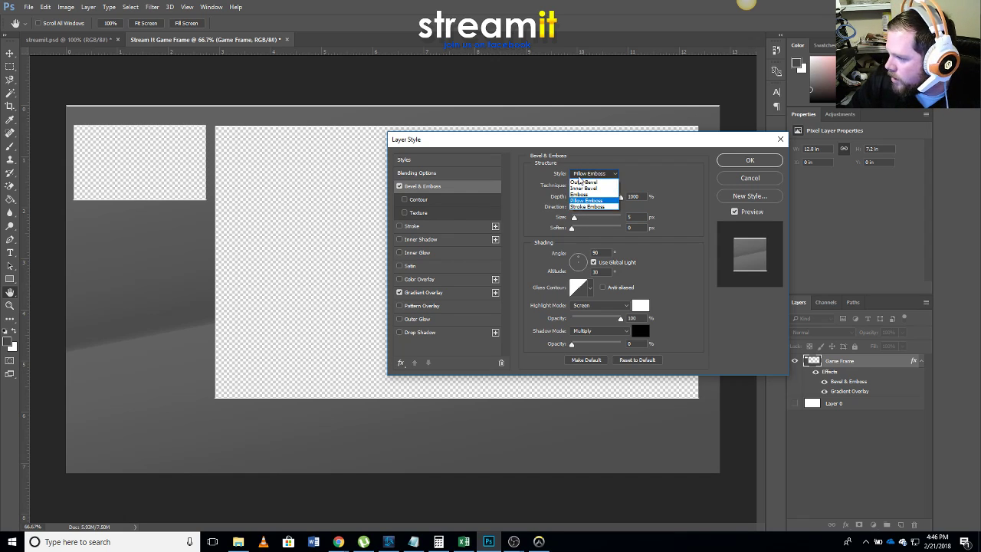
{"action": "left_click", "coordinate": [580, 177]}
{"action": "key", "text": "Down"}
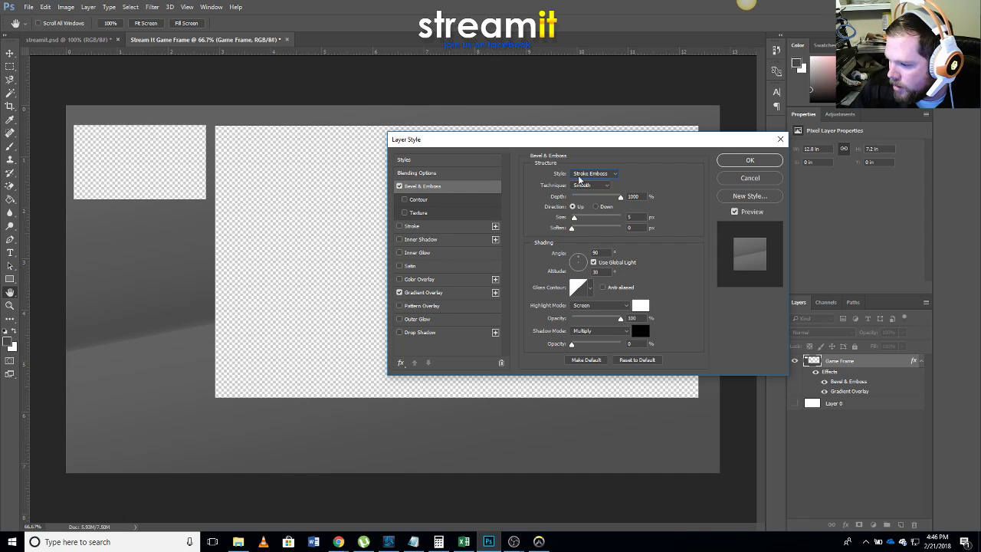
{"action": "key", "text": "Up"}
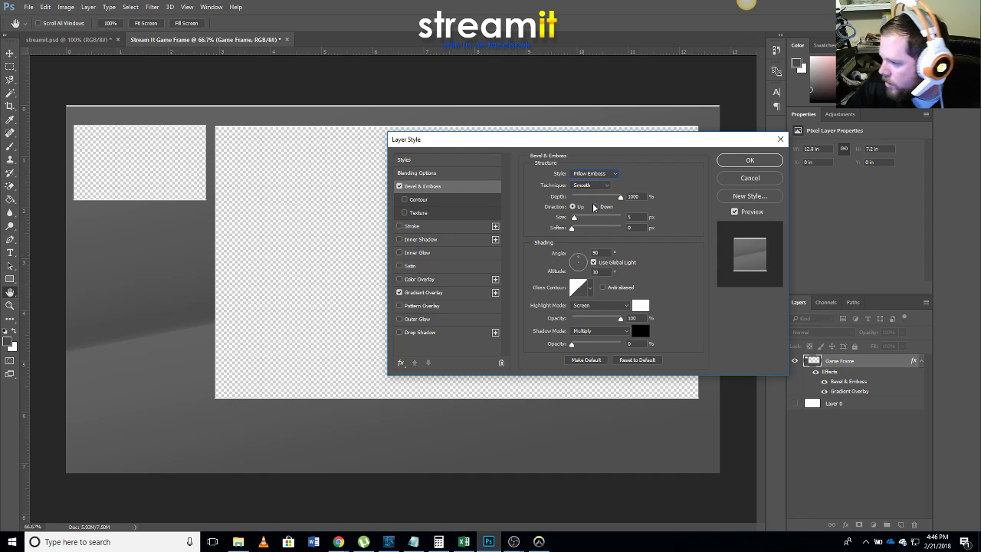
Try a bevel size of 16 px with 7 px of softening on the Game Frame layer's Pillow Emboss.
{"action": "left_click_drag", "start_coordinate": [575, 220], "coordinate": [578, 221]}
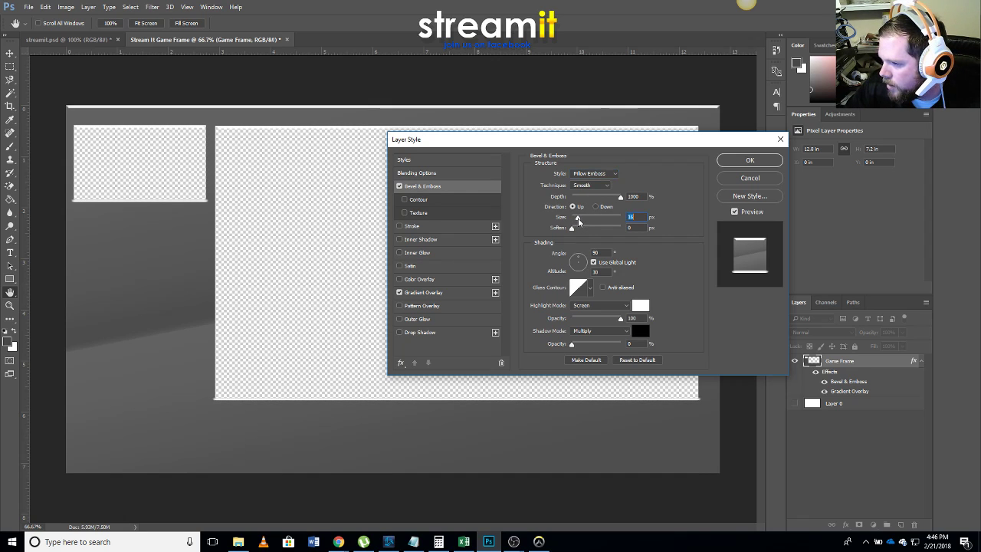
{"action": "left_click_drag", "start_coordinate": [574, 230], "coordinate": [601, 230]}
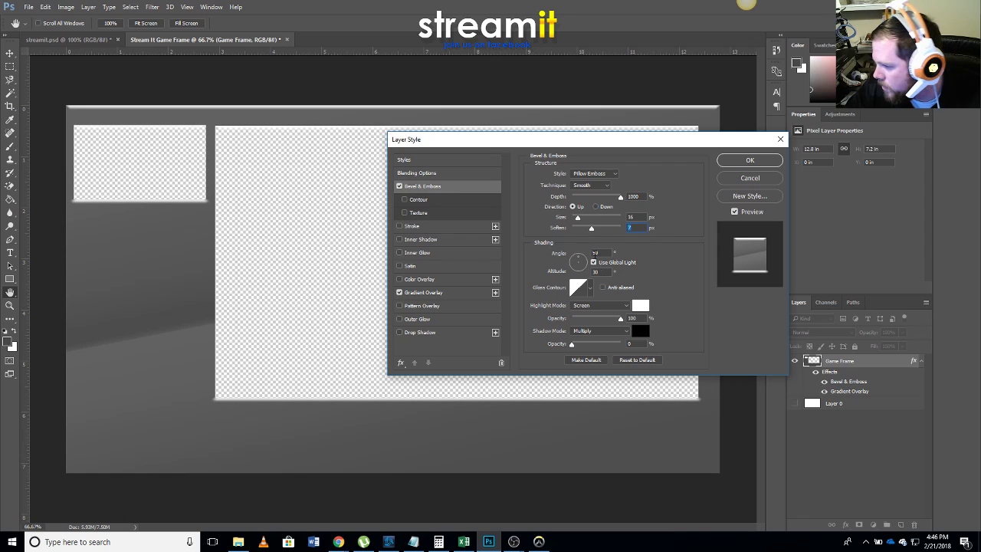
Step through the bevel's gloss contour presets and settle on the S-shaped sixth preset in the first row.
{"action": "left_click", "coordinate": [590, 288]}
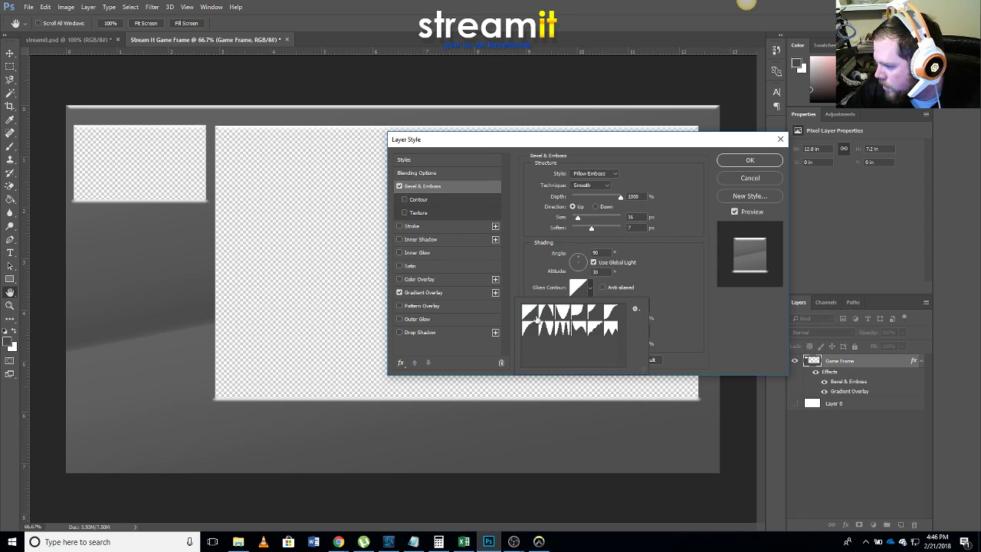
{"action": "key", "text": "Right"}
{"action": "key", "text": "Right"}
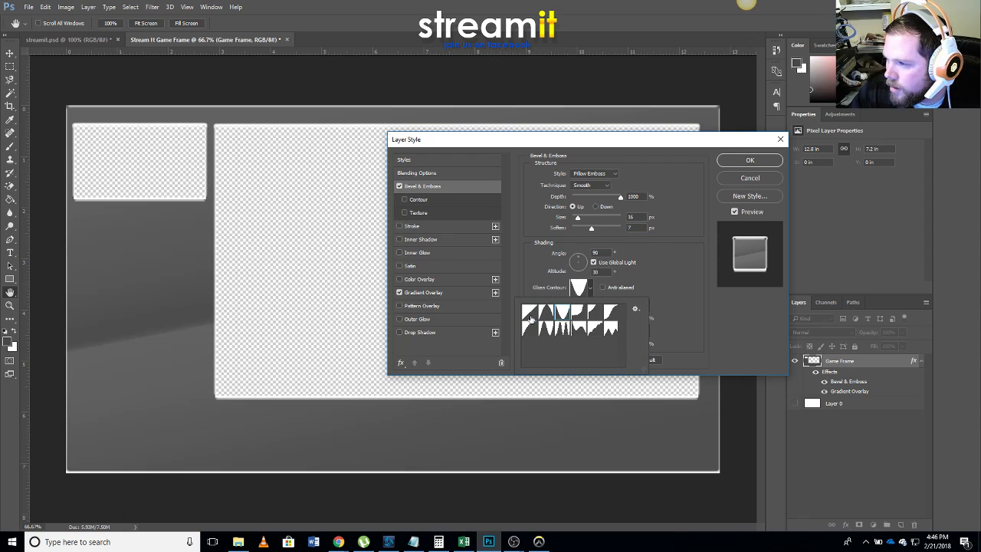
{"action": "key", "text": "Right"}
{"action": "key", "text": "Right"}
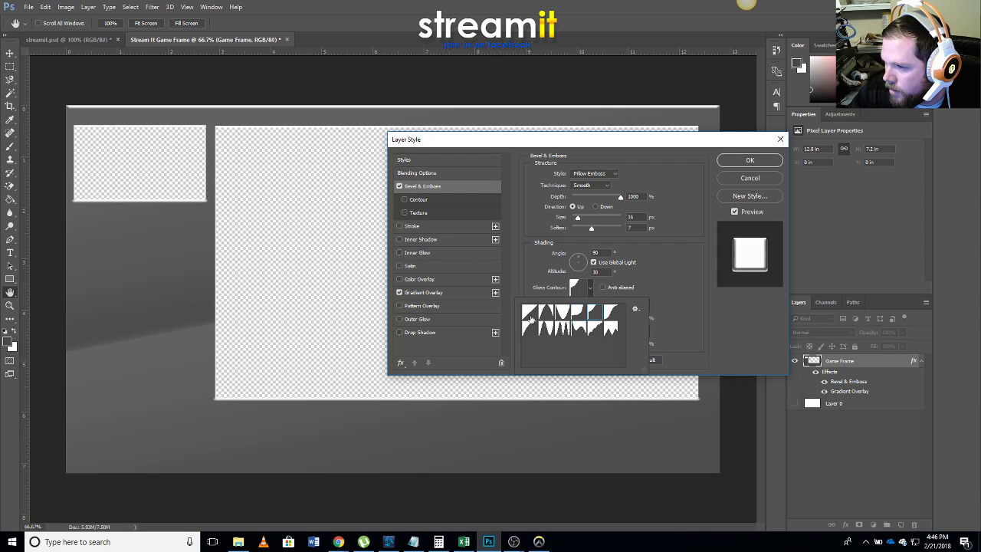
{"action": "key", "text": "Right"}
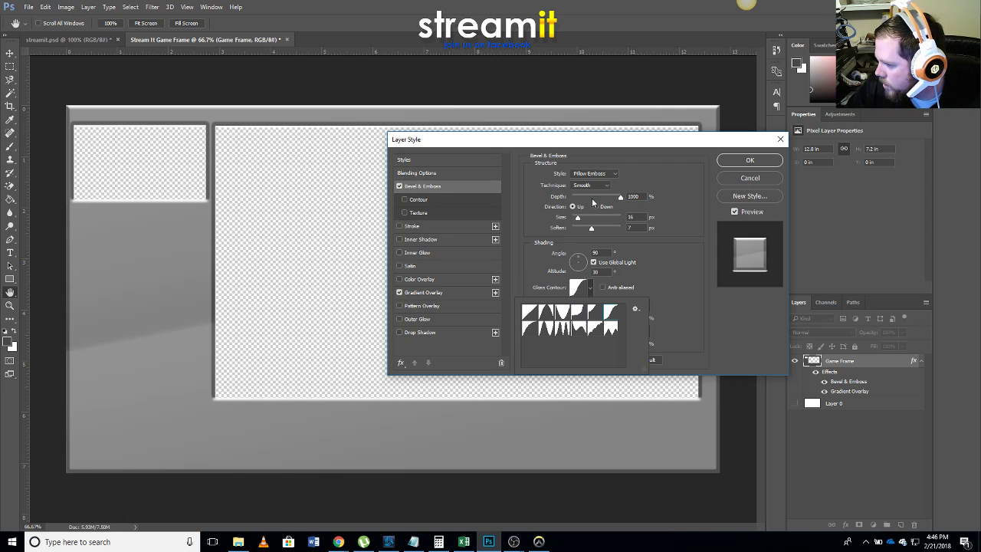
Set the bevel size to 10 px, soften to 3 px and the highlight opacity to 44%.
{"action": "left_click", "coordinate": [598, 232]}
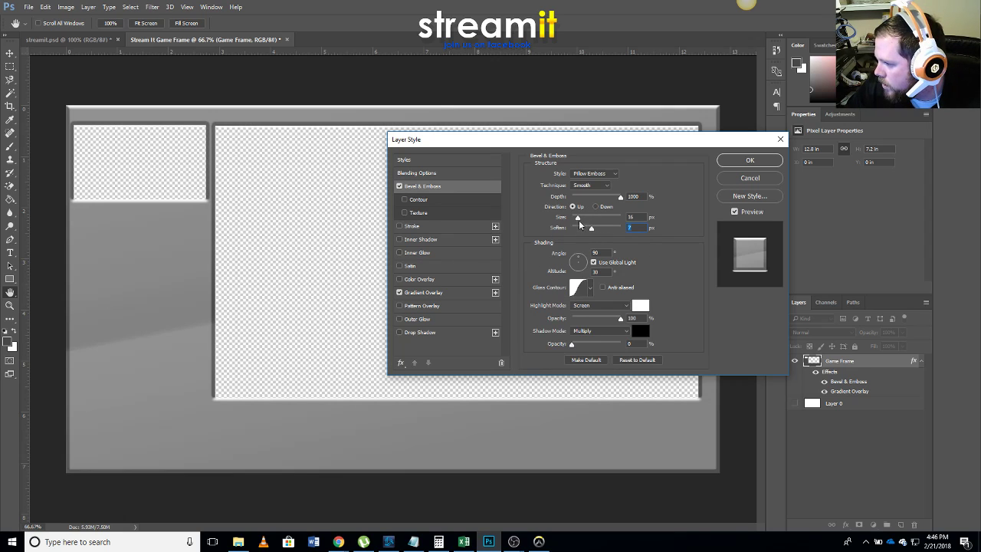
{"action": "mouse_move", "coordinate": [579, 220]}
{"action": "left_mouse_down"}
{"action": "mouse_move", "coordinate": [588, 228]}
{"action": "mouse_move", "coordinate": [581, 229]}
{"action": "left_mouse_up"}
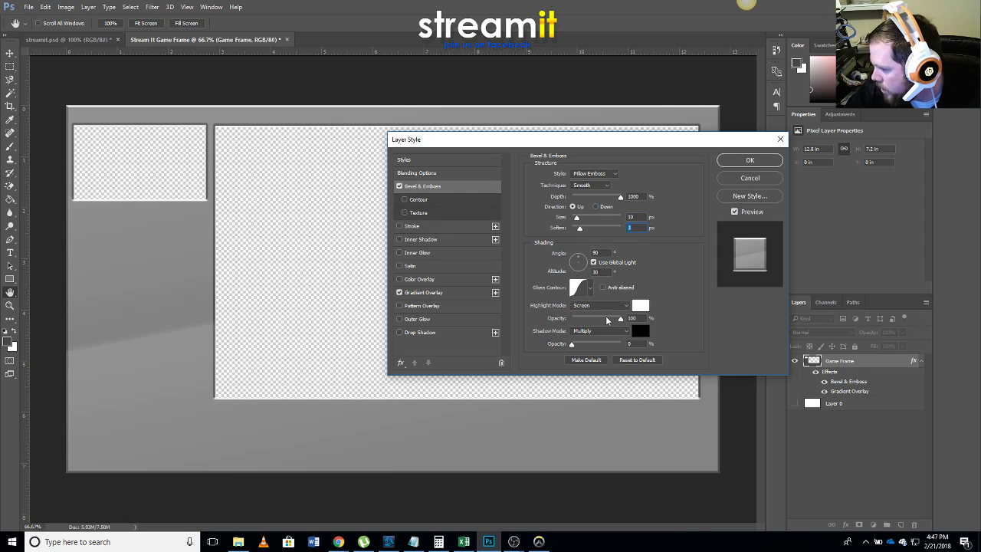
{"action": "left_click_drag", "start_coordinate": [607, 318], "coordinate": [592, 317]}
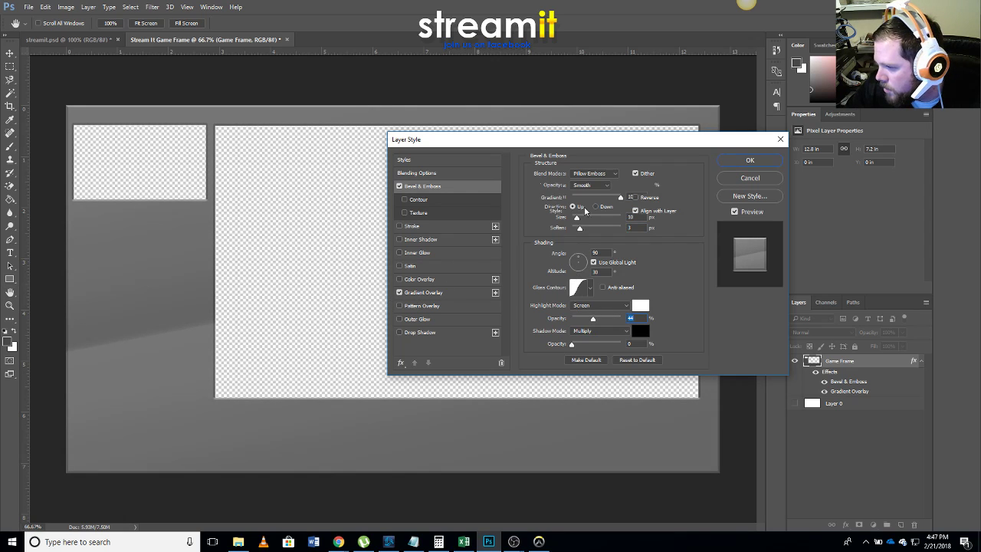
Set the Gradient Overlay opacity to 20% and apply the Game Frame layer's styles.
{"action": "left_click", "coordinate": [414, 296]}
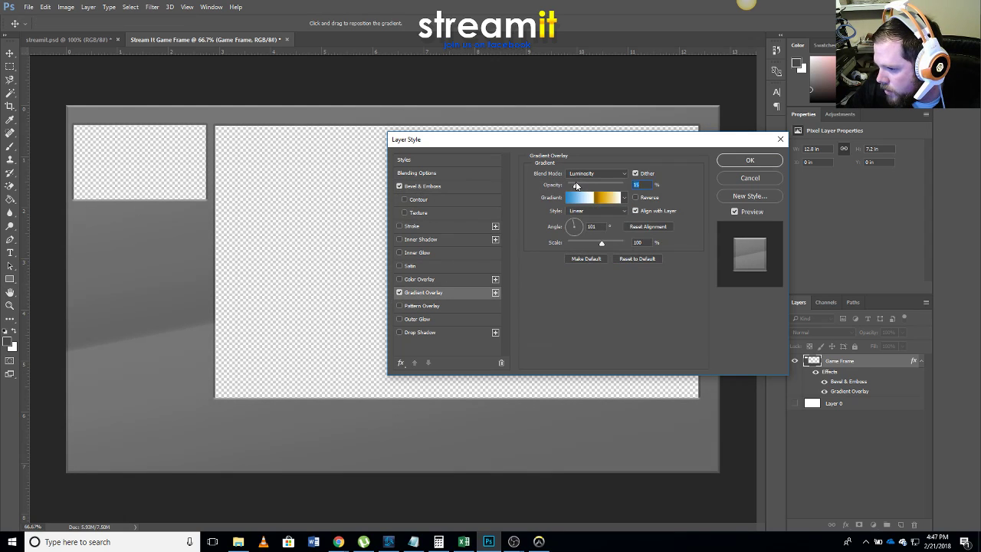
{"action": "left_click_drag", "start_coordinate": [577, 186], "coordinate": [581, 187]}
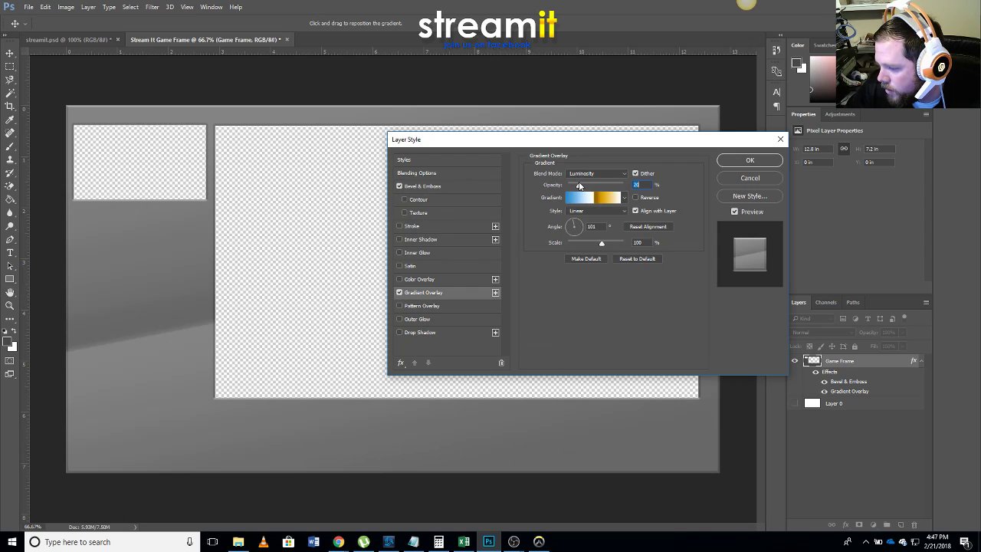
{"action": "left_click", "coordinate": [749, 161]}
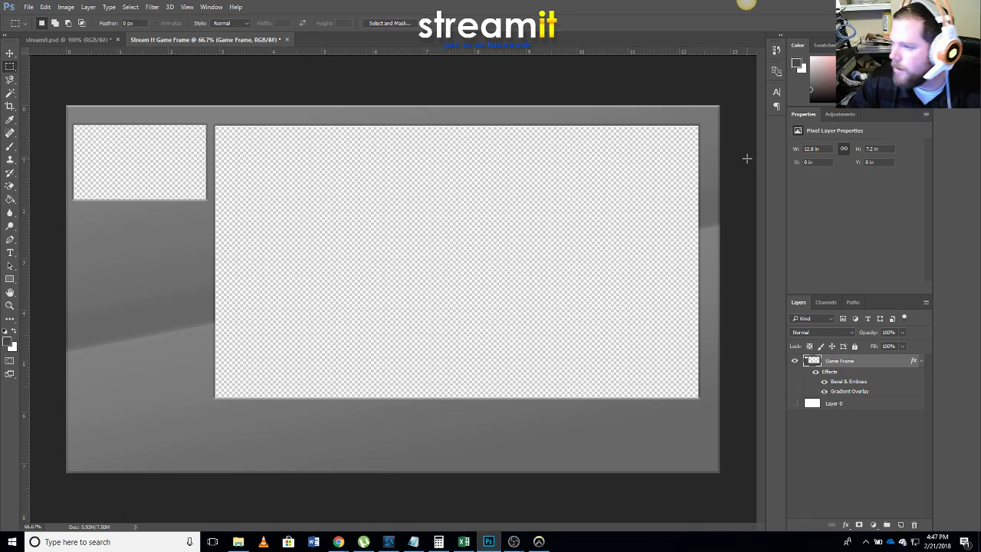
Delete the hidden white Layer 0, leaving only the Game Frame layer.
{"action": "left_click", "coordinate": [30, 8]}
{"action": "right_click", "coordinate": [863, 407]}
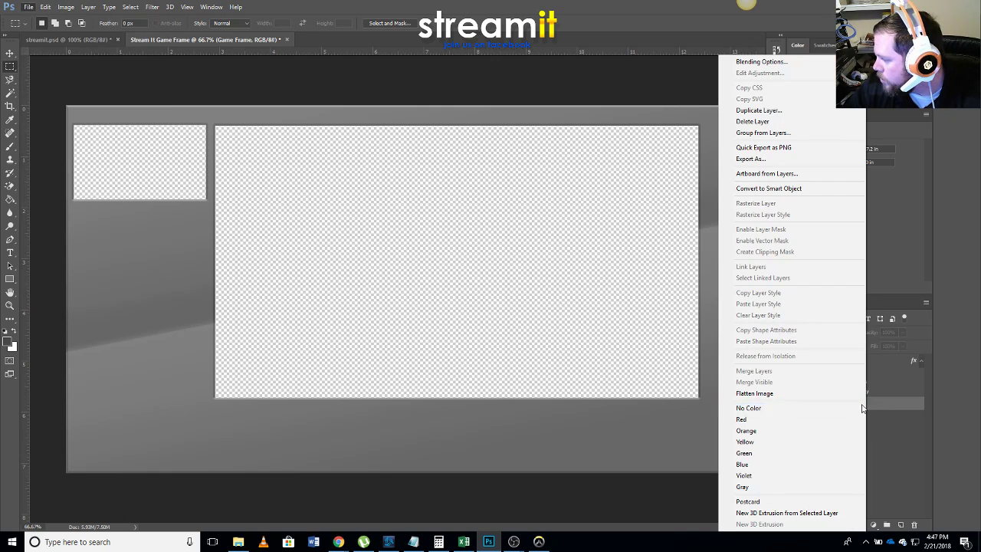
{"action": "left_click", "coordinate": [754, 121]}
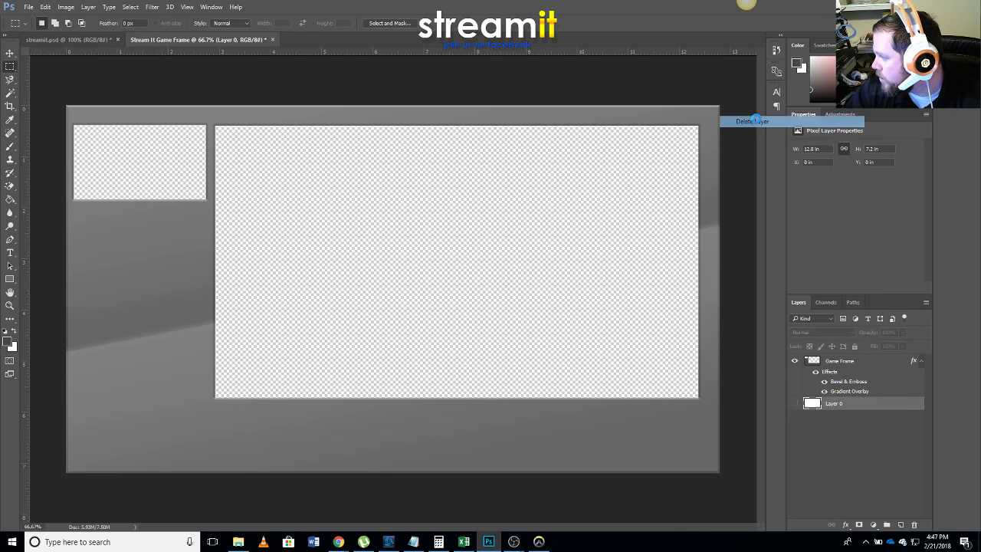
{"action": "left_click", "coordinate": [466, 199]}
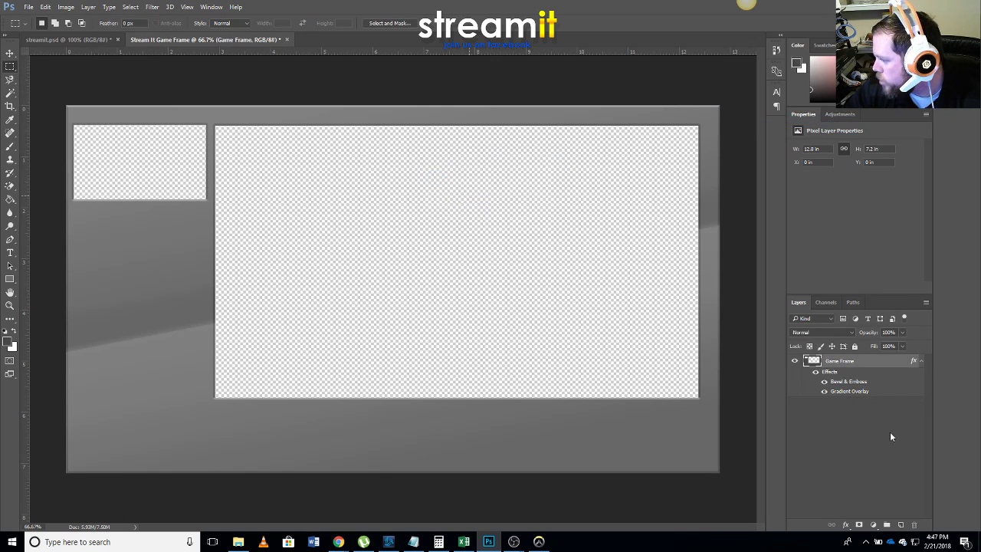
Begin saving the document under Save As and create a new folder named OBS Game Frame in the designs folder.
{"action": "left_click", "coordinate": [29, 8]}
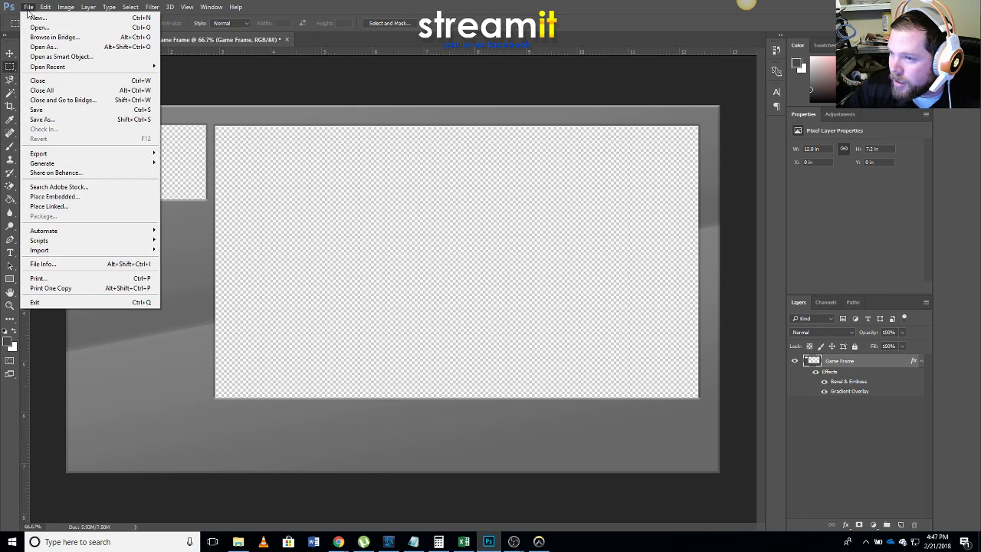
{"action": "left_click", "coordinate": [37, 121]}
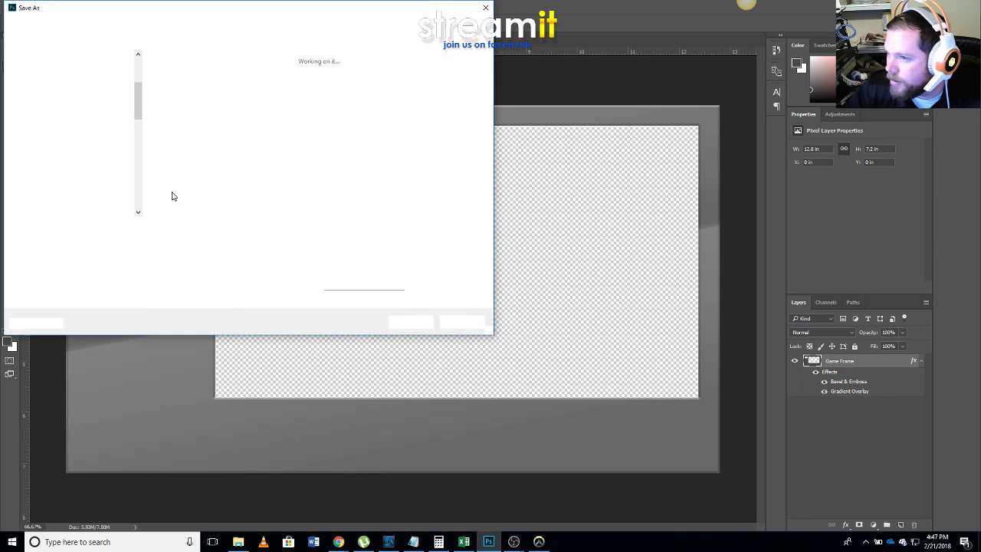
{"action": "key", "text": "Return"}
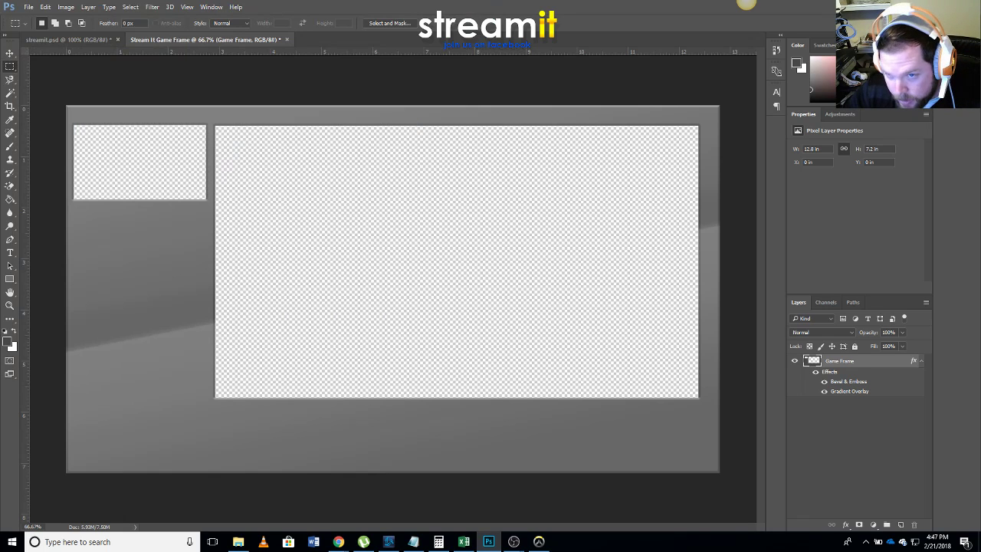
{"action": "key", "text": "ctrl+shift+s"}
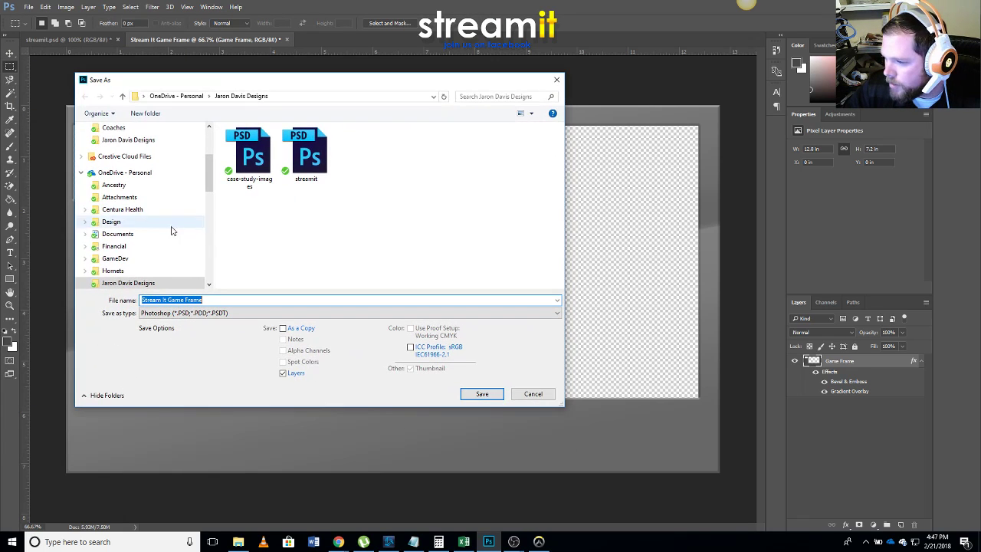
{"action": "right_click", "coordinate": [313, 197]}
{"action": "mouse_move", "coordinate": [385, 367]}
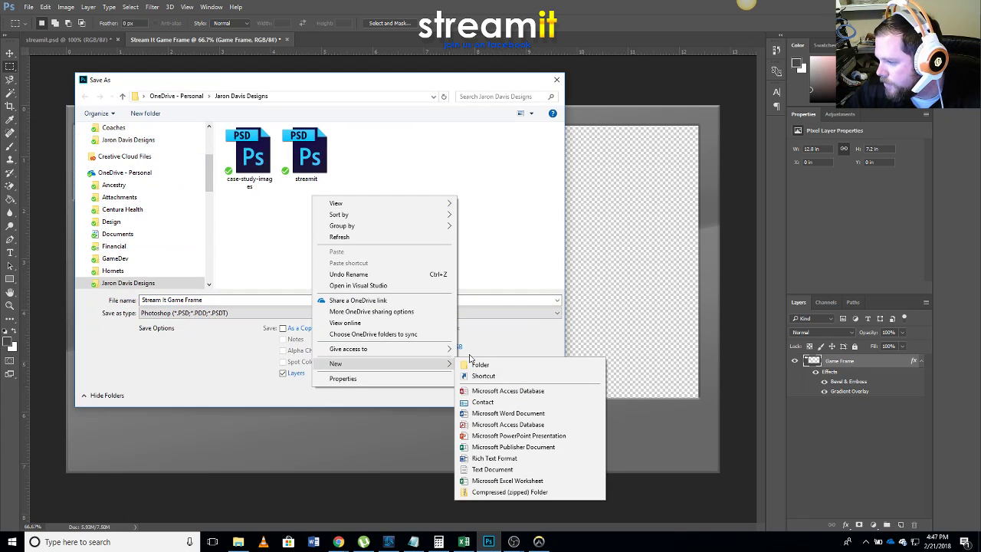
{"action": "left_click", "coordinate": [477, 367]}
{"action": "type", "text": "OB"}
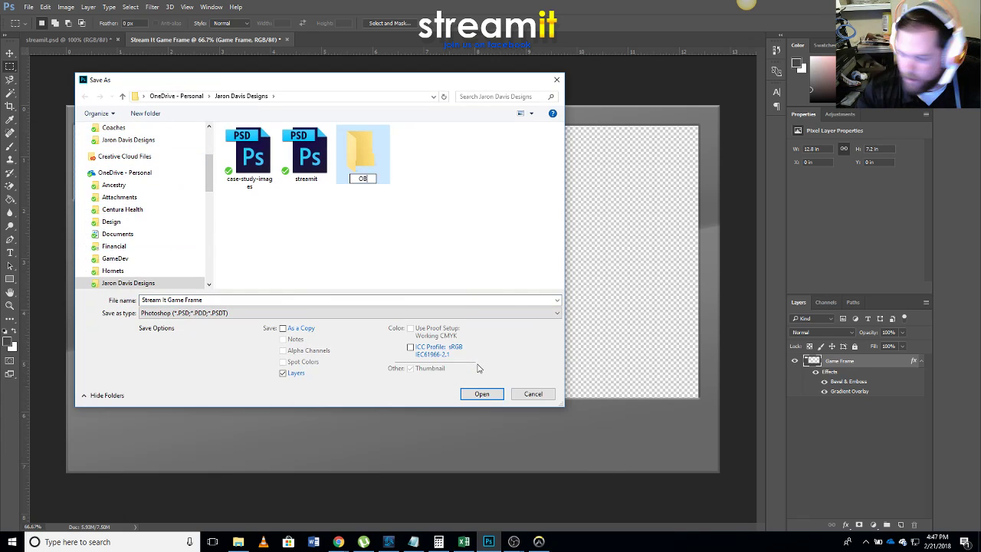
{"action": "type", "text": "S Game F"}
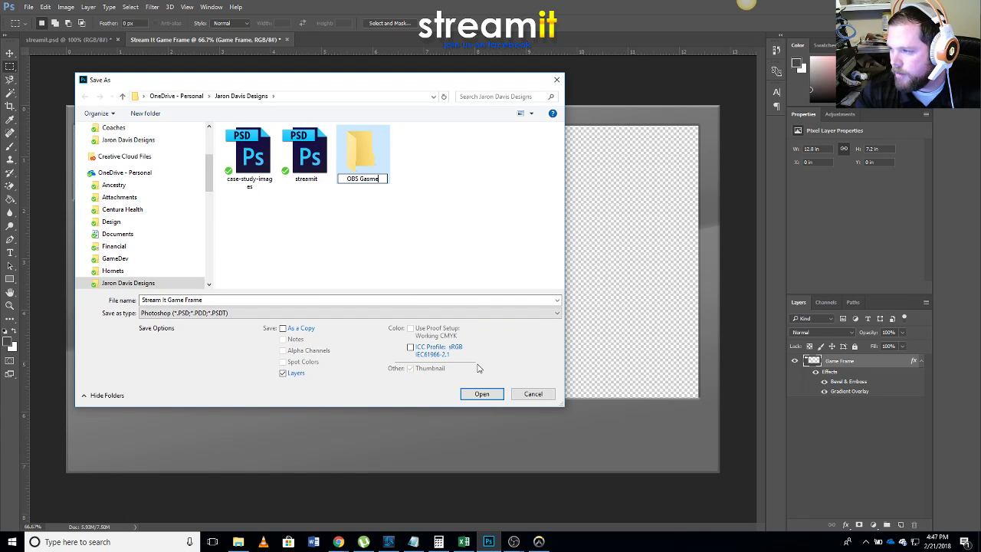
{"action": "type", "text": "rame"}
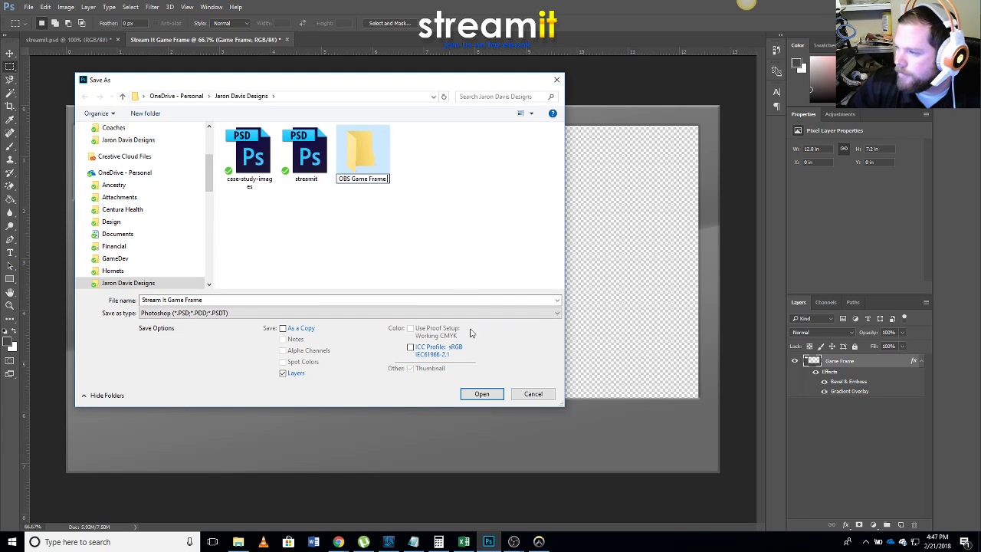
{"action": "key", "text": "Return"}
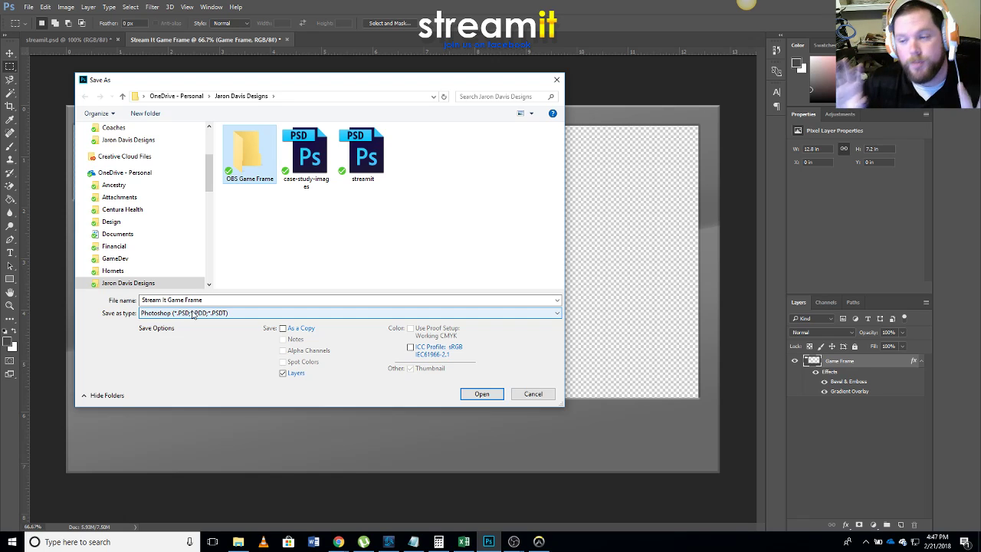
Save the document as a Photoshop file named Stream It Game Frame in the OBS Game Frame folder, with maximized compatibility.
{"action": "double_click", "coordinate": [251, 167]}
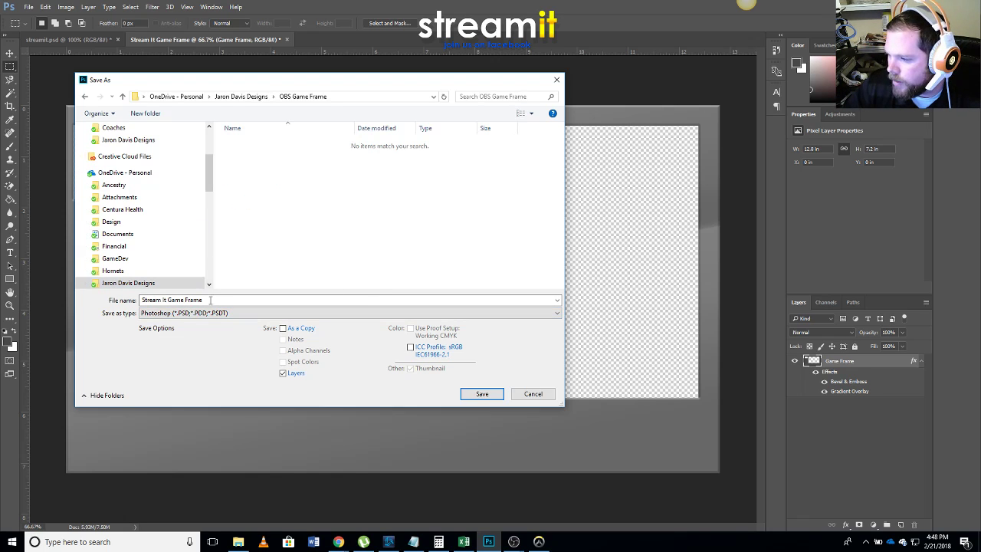
{"action": "left_click", "coordinate": [482, 394]}
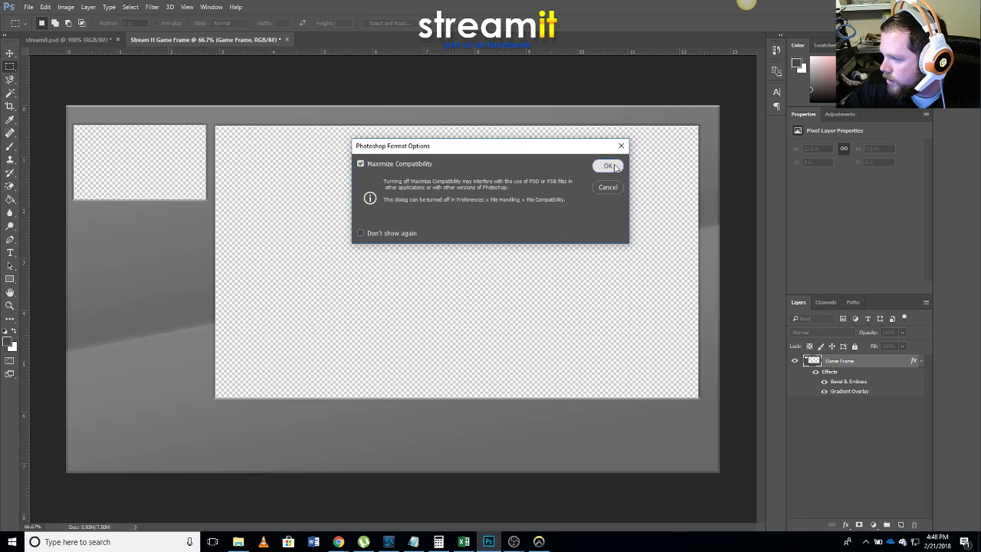
{"action": "left_click", "coordinate": [613, 163]}
Save a PNG copy named Stream It Game Frame in the same folder, using Smallest / Slow compression and no interlacing.
{"action": "left_click", "coordinate": [28, 7]}
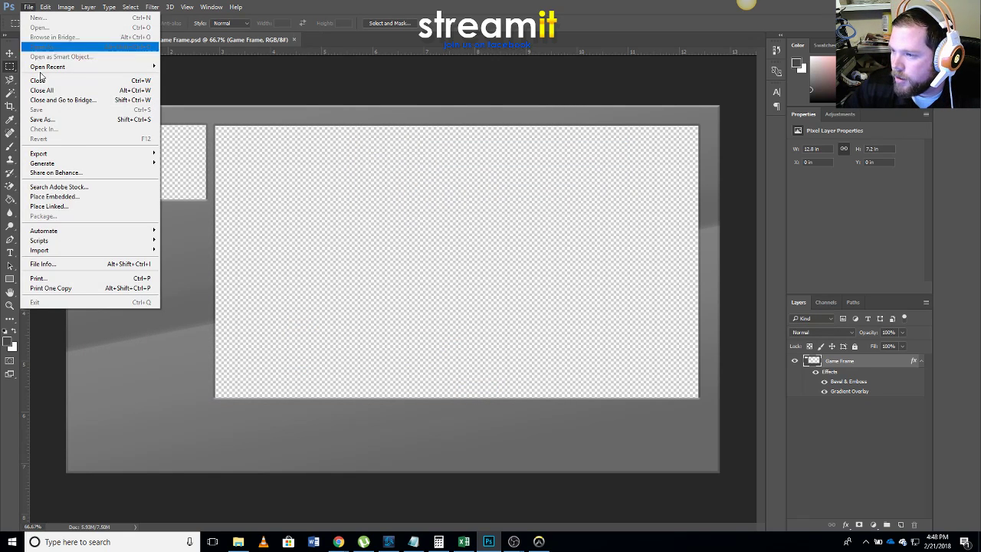
{"action": "left_click", "coordinate": [43, 121]}
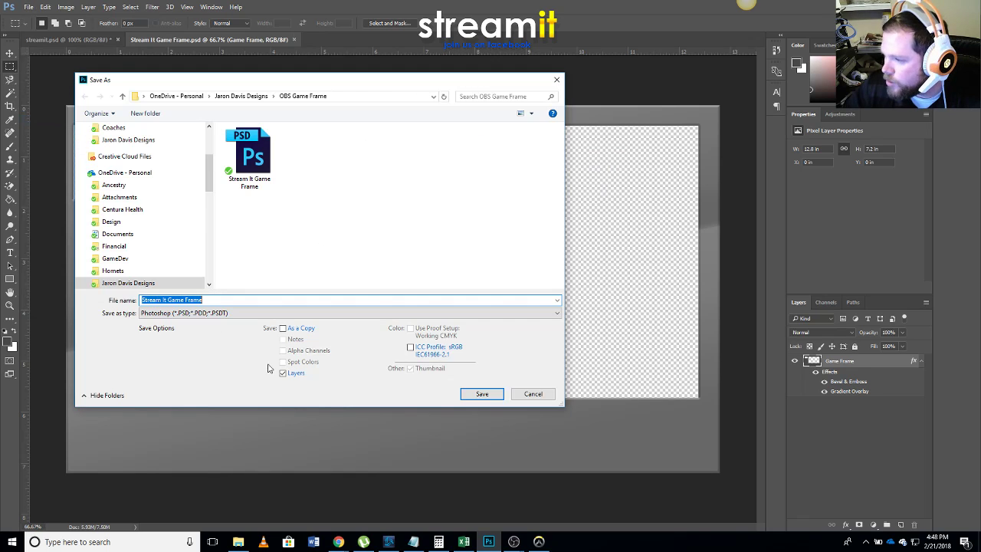
{"action": "left_click", "coordinate": [241, 313]}
{"action": "left_click", "coordinate": [178, 453]}
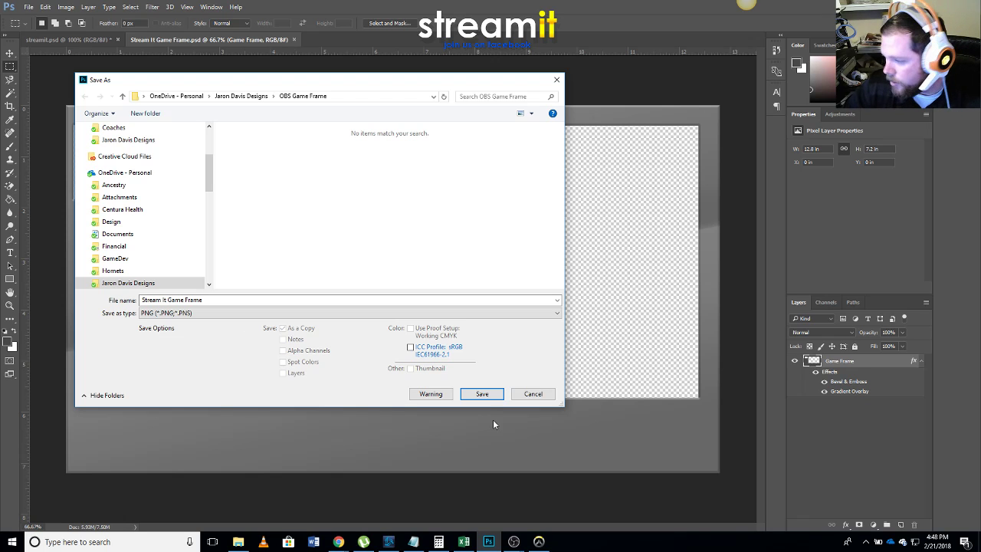
{"action": "left_click", "coordinate": [482, 394]}
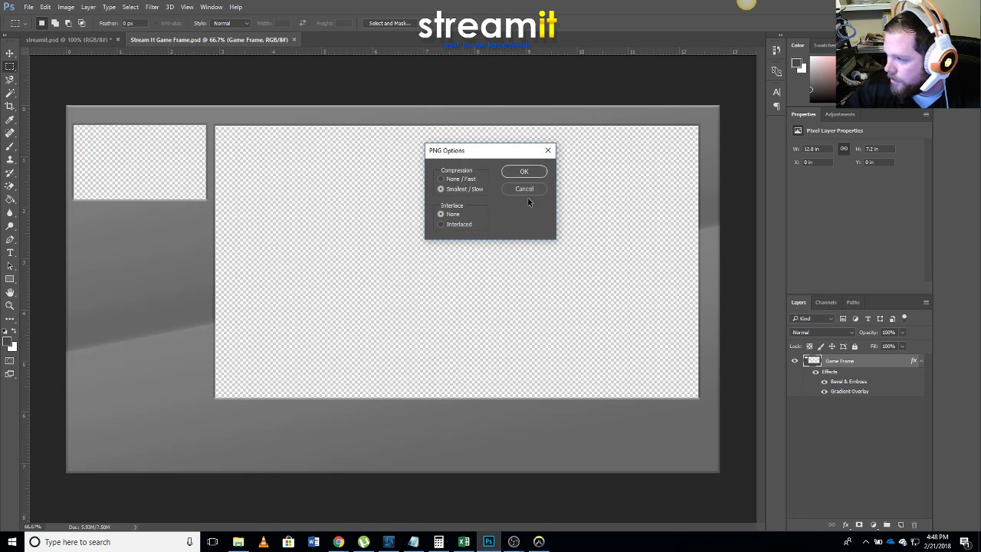
{"action": "left_click", "coordinate": [526, 172]}
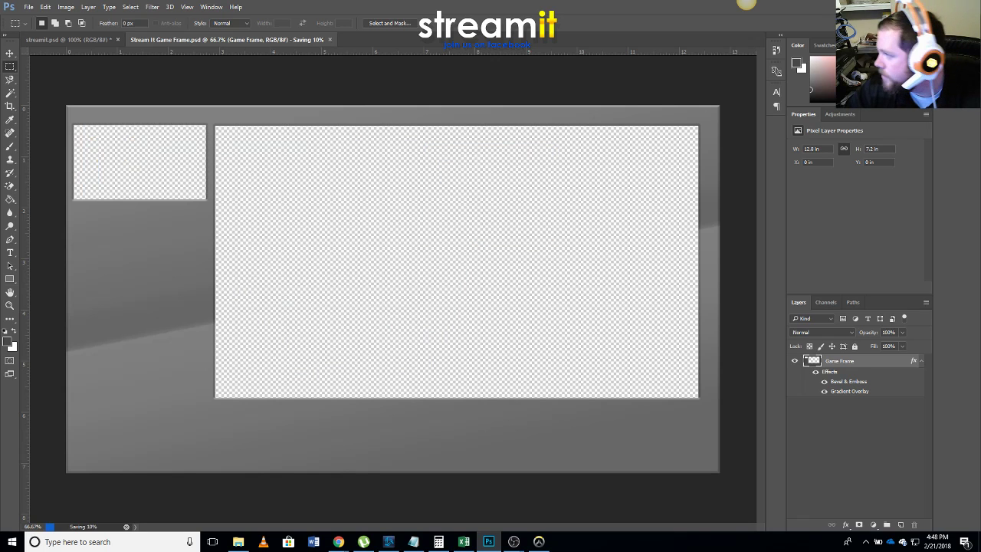
Switch to OBS Studio and create a new image source named Game Frame Image in the Frame Scene.
{"action": "left_click", "coordinate": [921, 7]}
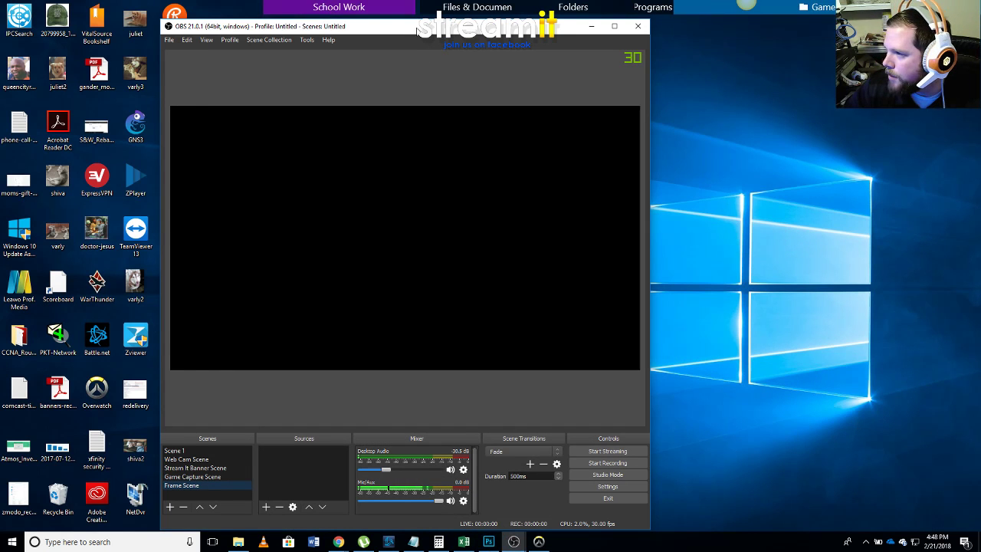
{"action": "left_click_drag", "start_coordinate": [416, 27], "coordinate": [451, 3]}
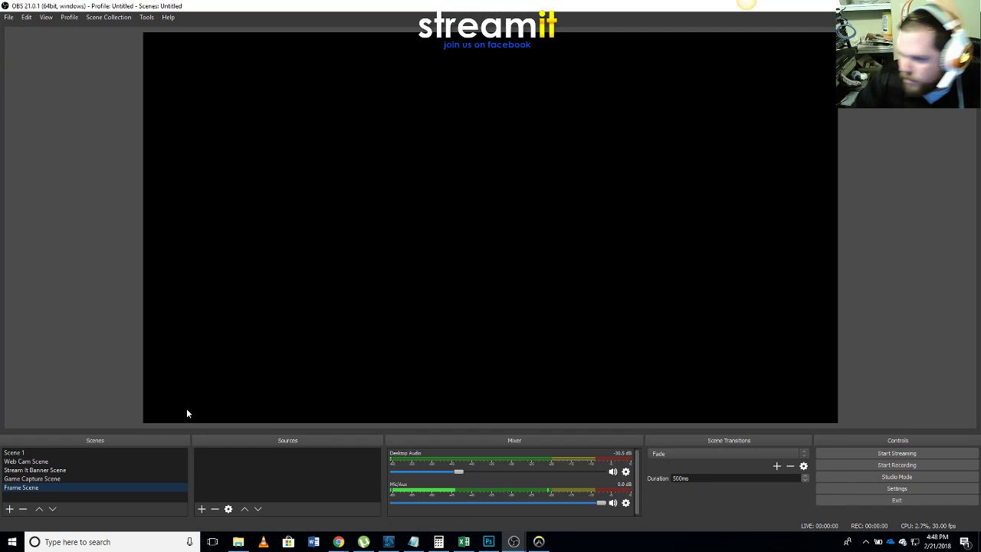
{"action": "left_click_drag", "start_coordinate": [332, 6], "coordinate": [432, 23]}
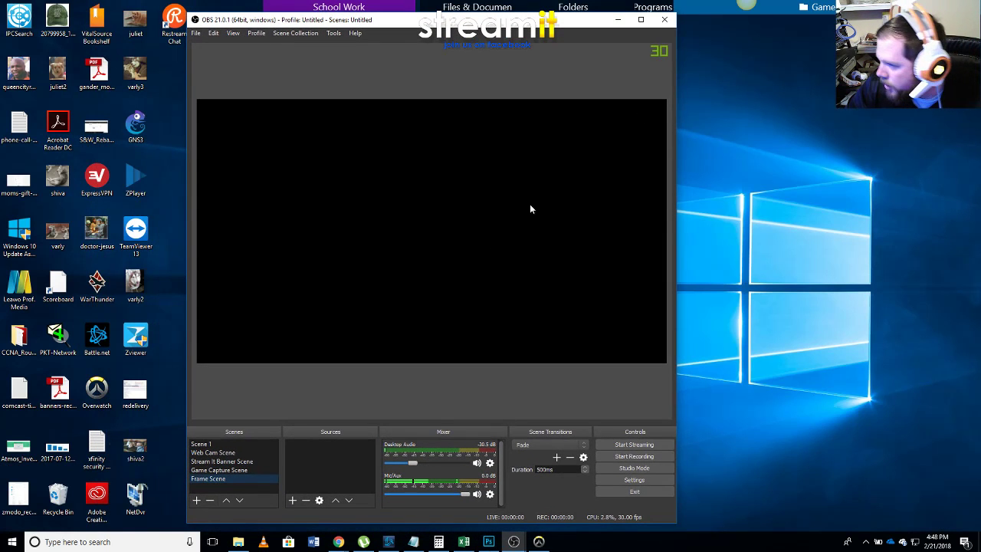
{"action": "left_click", "coordinate": [292, 499]}
{"action": "left_click", "coordinate": [314, 412]}
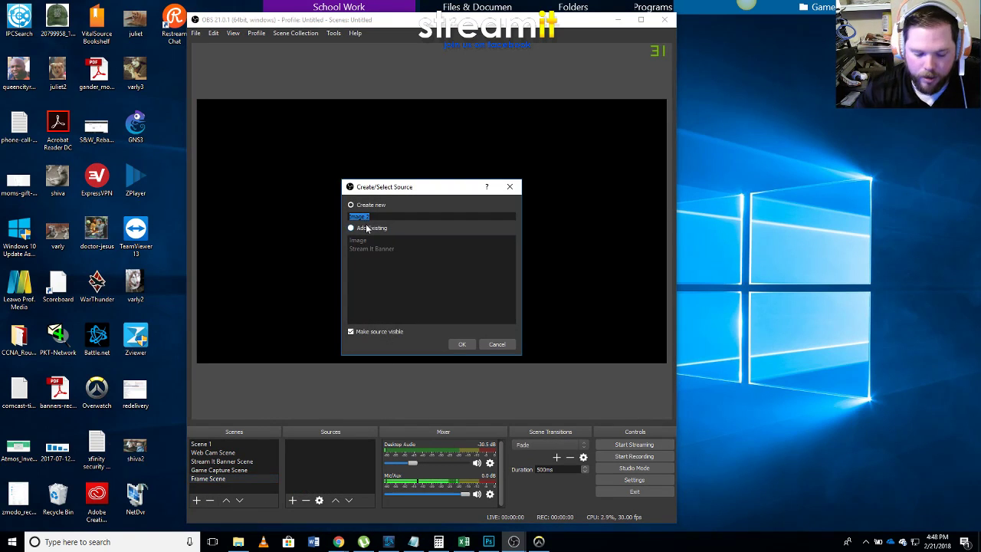
{"action": "type", "text": "Game Frame"}
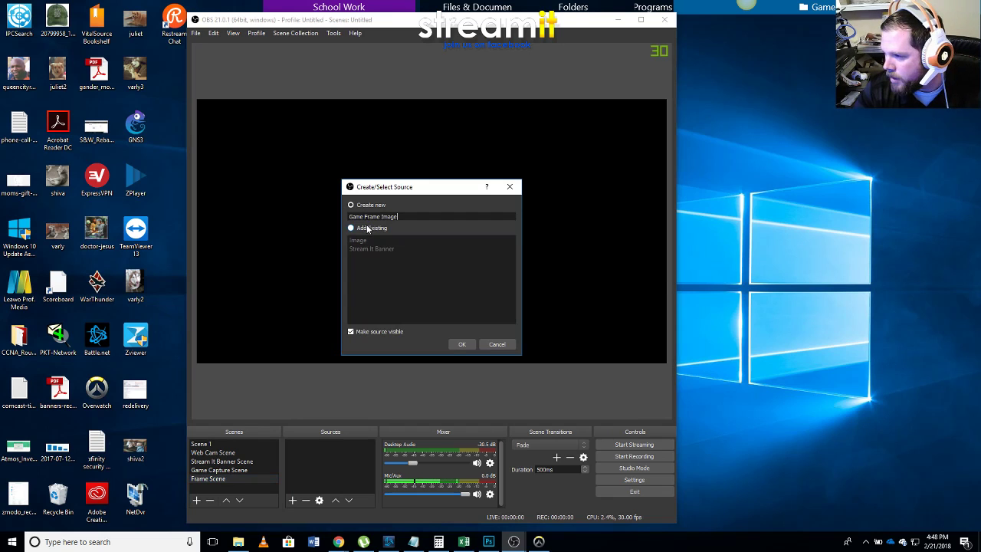
{"action": "key", "text": "Return"}
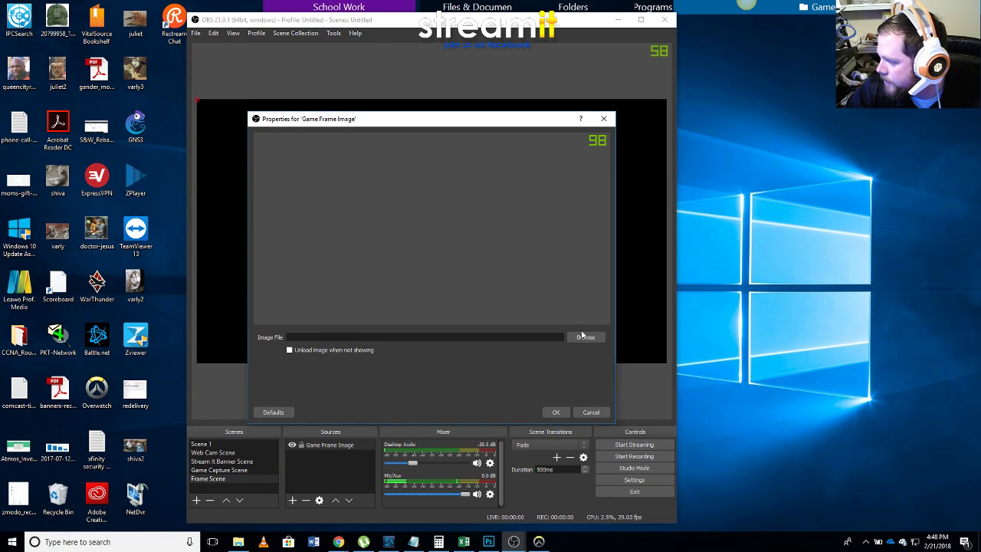
Load Stream It Game Frame.png from the OBS Game Frame folder into the Game Frame Image source.
{"action": "left_click", "coordinate": [585, 337]}
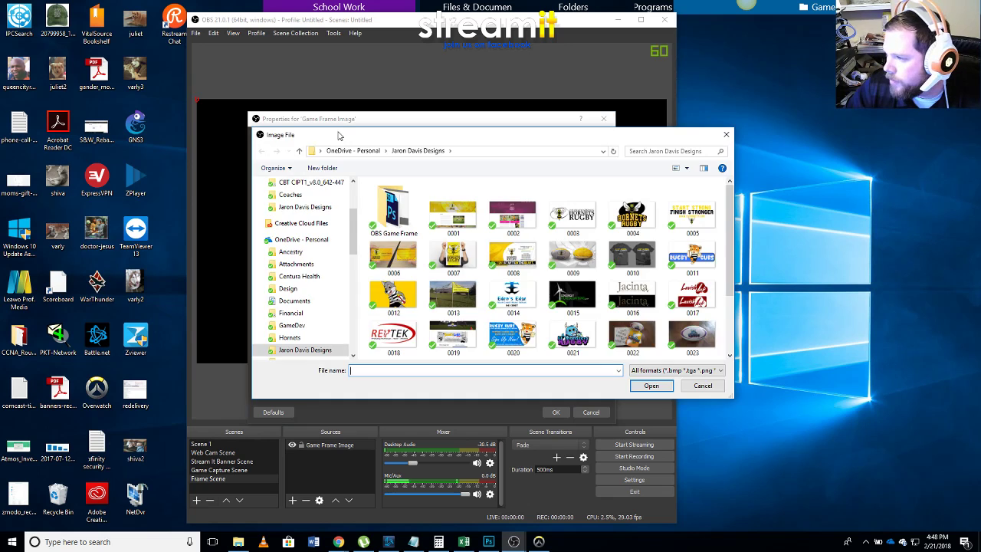
{"action": "left_click_drag", "start_coordinate": [340, 136], "coordinate": [0, 138]}
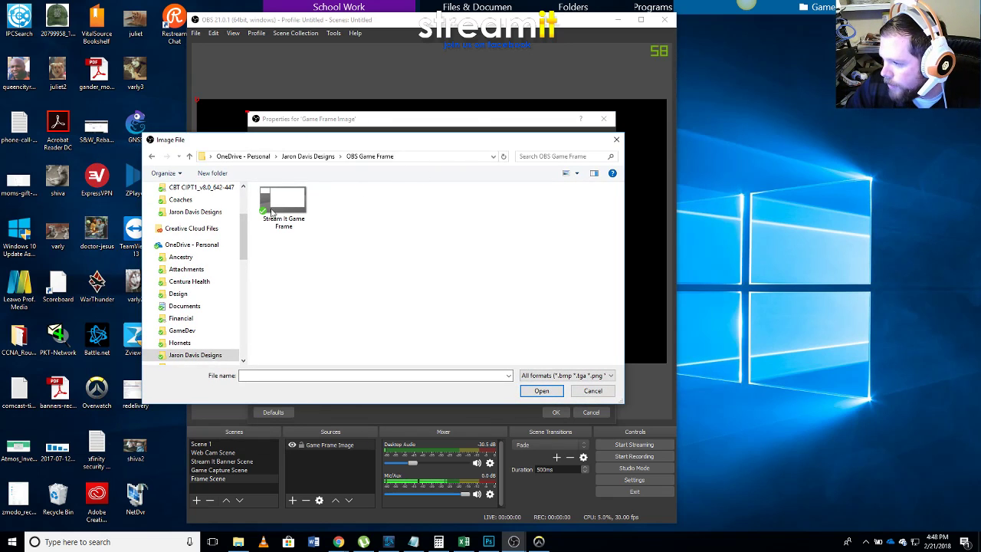
{"action": "left_click", "coordinate": [285, 206]}
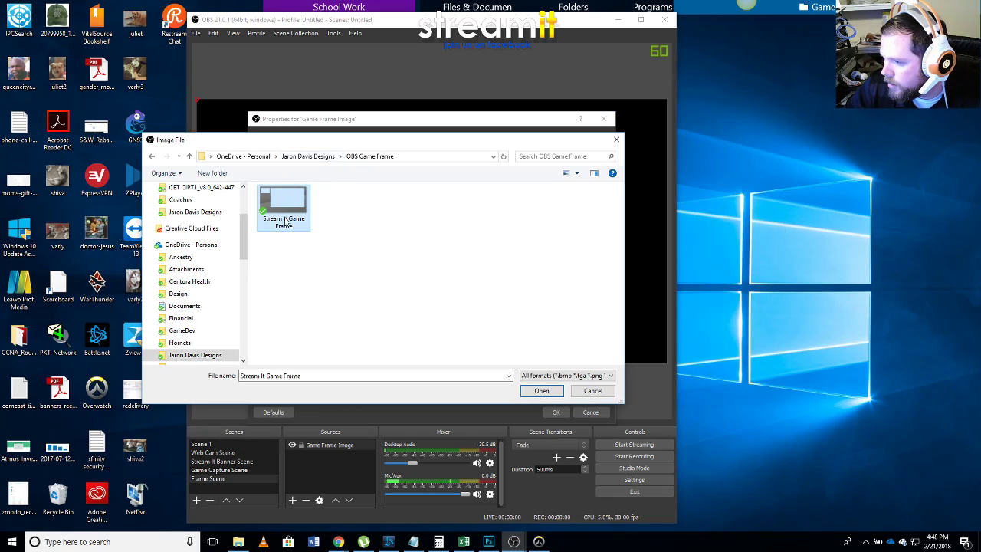
{"action": "left_click", "coordinate": [540, 392]}
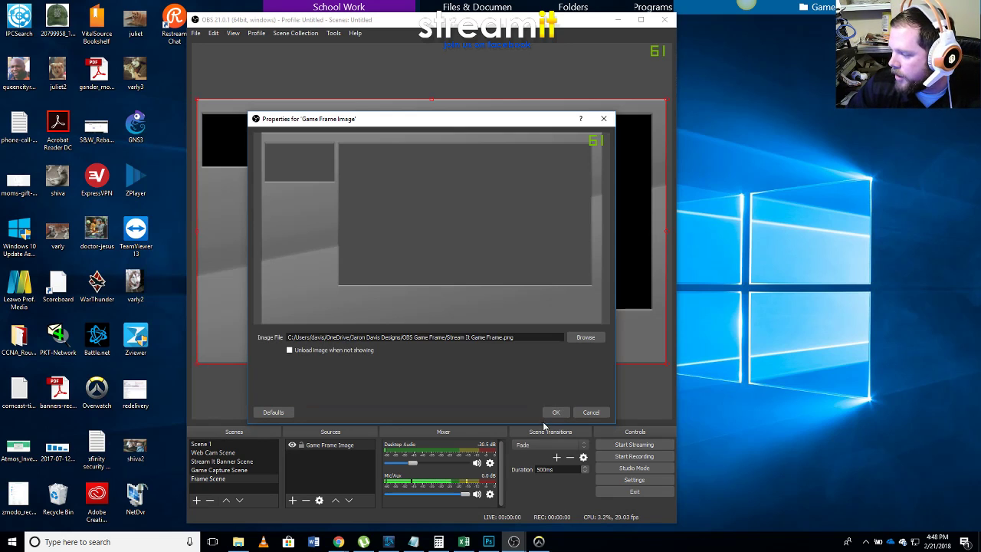
{"action": "left_click", "coordinate": [550, 413]}
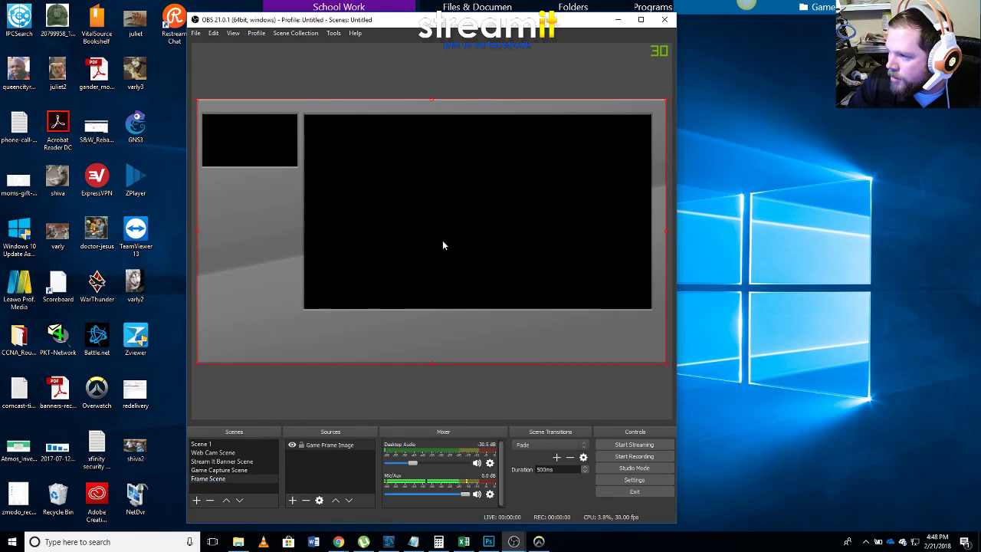
{"action": "left_click", "coordinate": [352, 377]}
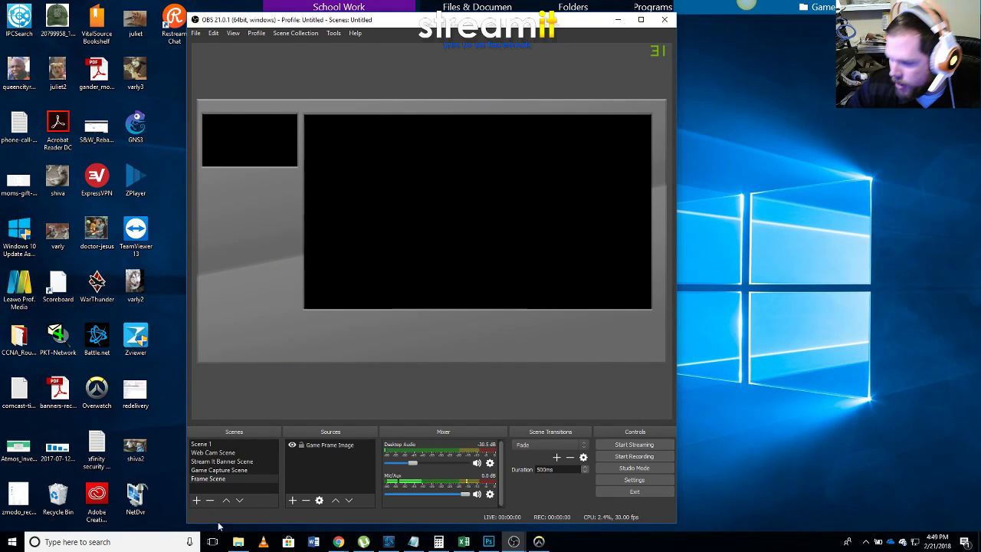
Add the existing Frame Scene as a scene source in Scene 1.
{"action": "left_click", "coordinate": [204, 444]}
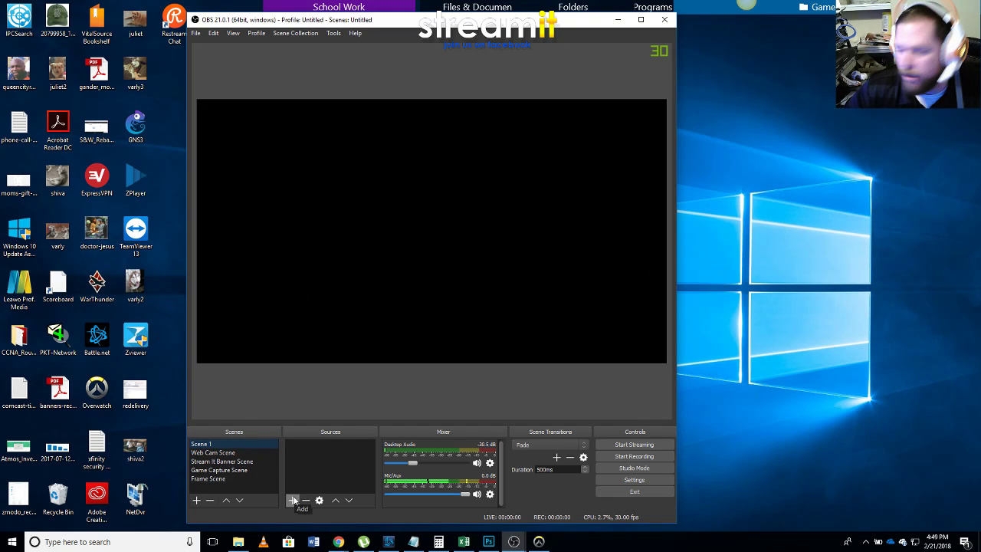
{"action": "left_click", "coordinate": [292, 500]}
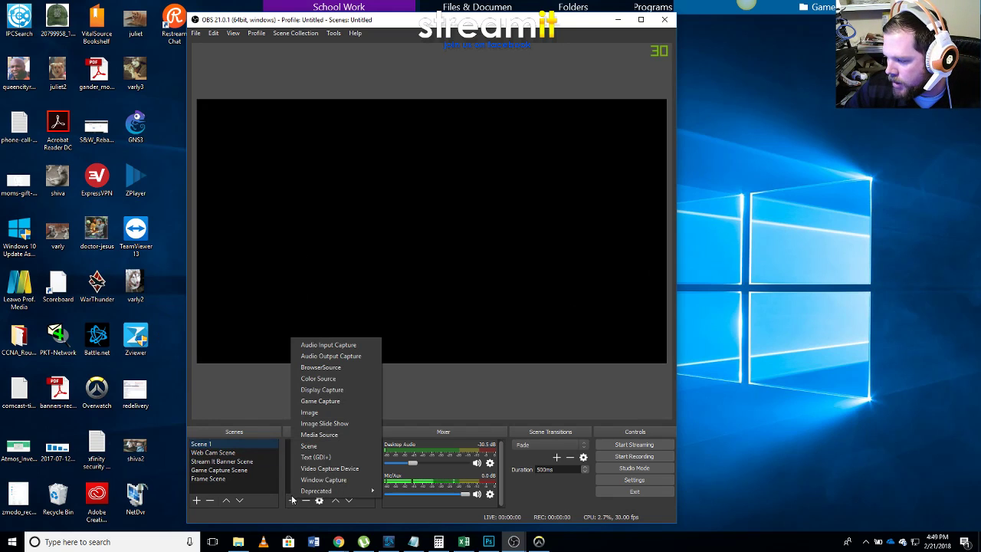
{"action": "left_click", "coordinate": [322, 447]}
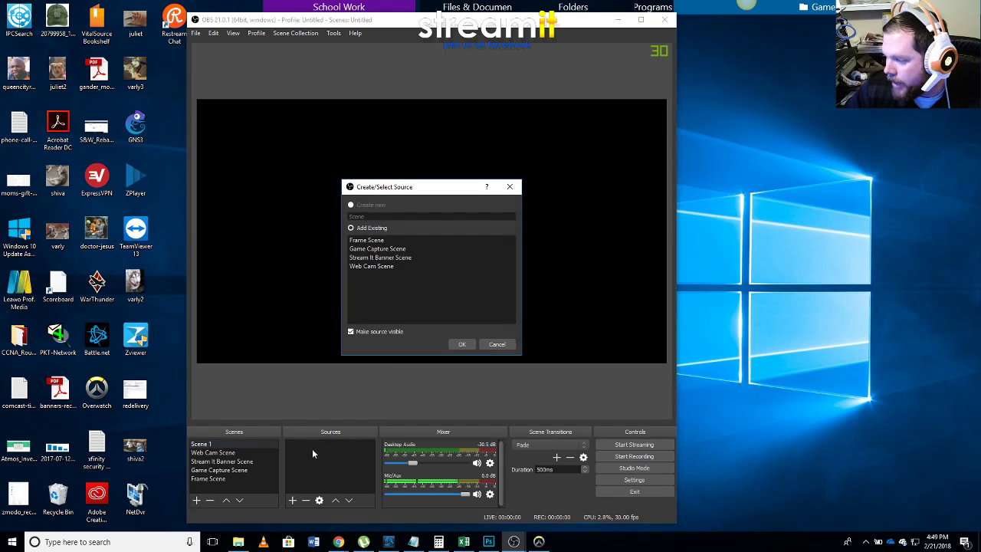
{"action": "left_click", "coordinate": [369, 240]}
{"action": "left_click", "coordinate": [460, 345]}
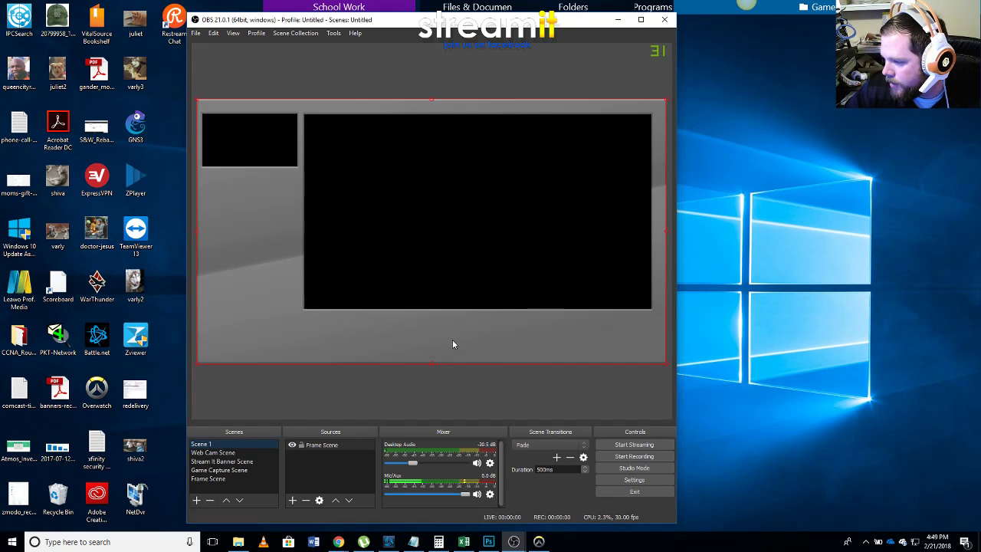
Add the existing Game Capture Scene as a scene source in Scene 1.
{"action": "left_click", "coordinate": [292, 500]}
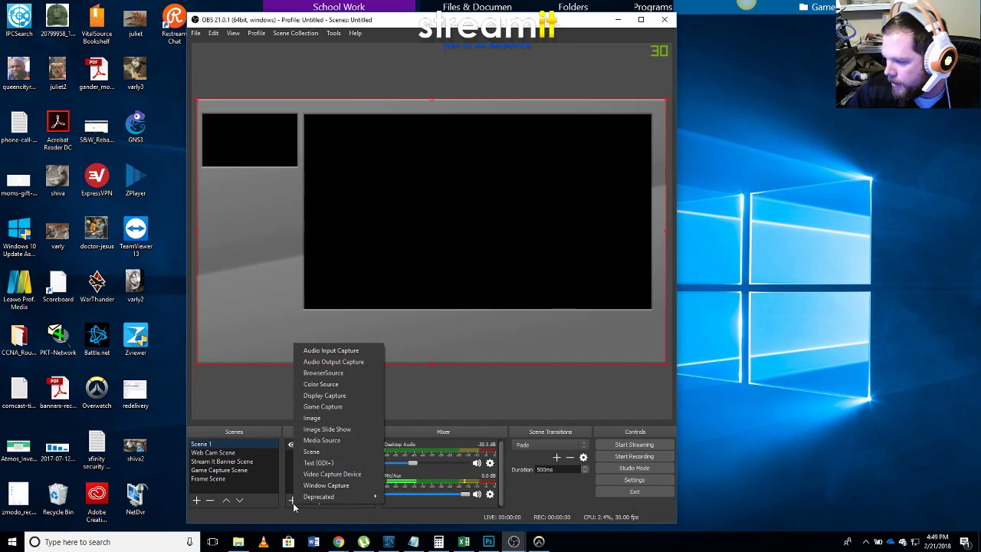
{"action": "left_click", "coordinate": [314, 451]}
{"action": "left_click", "coordinate": [378, 259]}
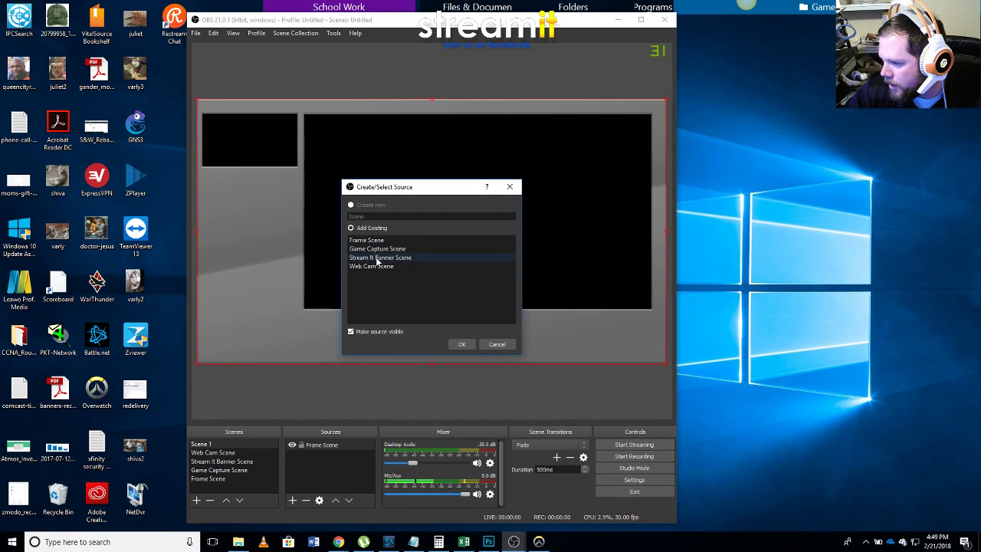
{"action": "left_click", "coordinate": [378, 249]}
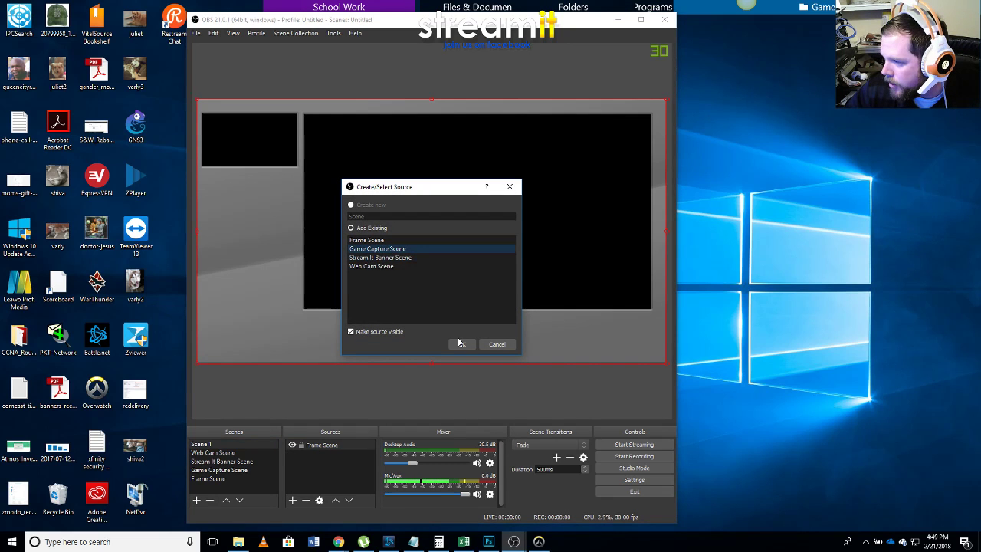
{"action": "left_click", "coordinate": [461, 343]}
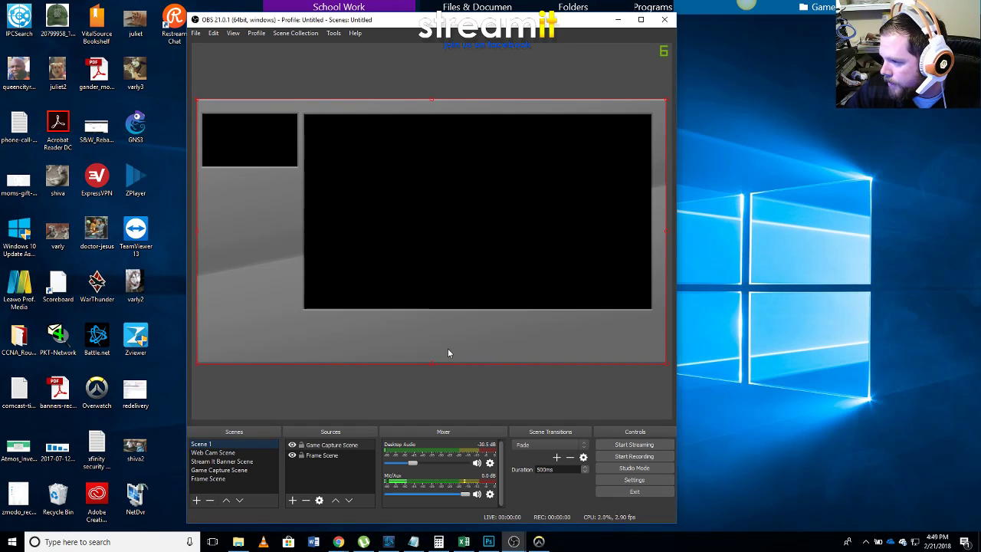
{"action": "left_click", "coordinate": [315, 449]}
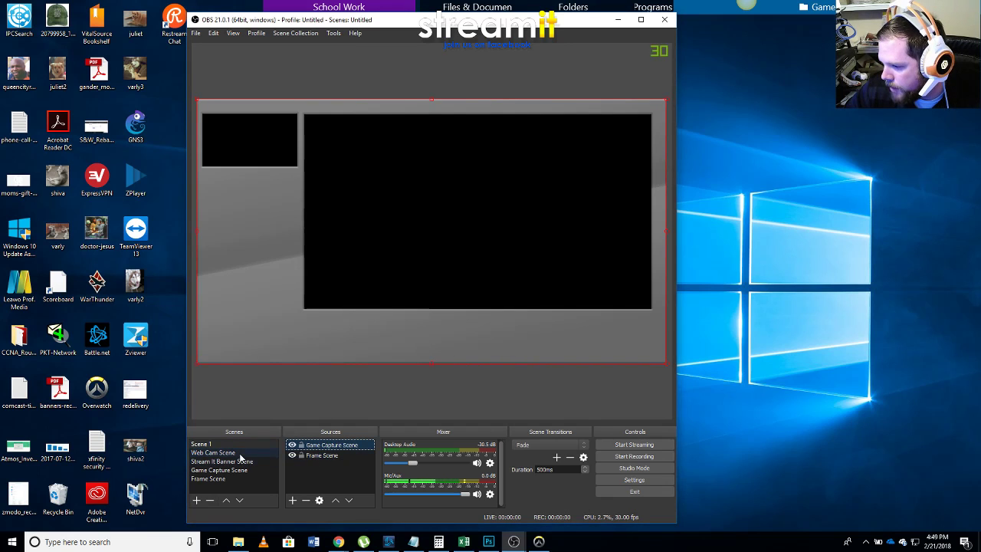
Remove the Overwatch Game Capture source from the Game Capture Scene.
{"action": "left_click", "coordinate": [221, 471]}
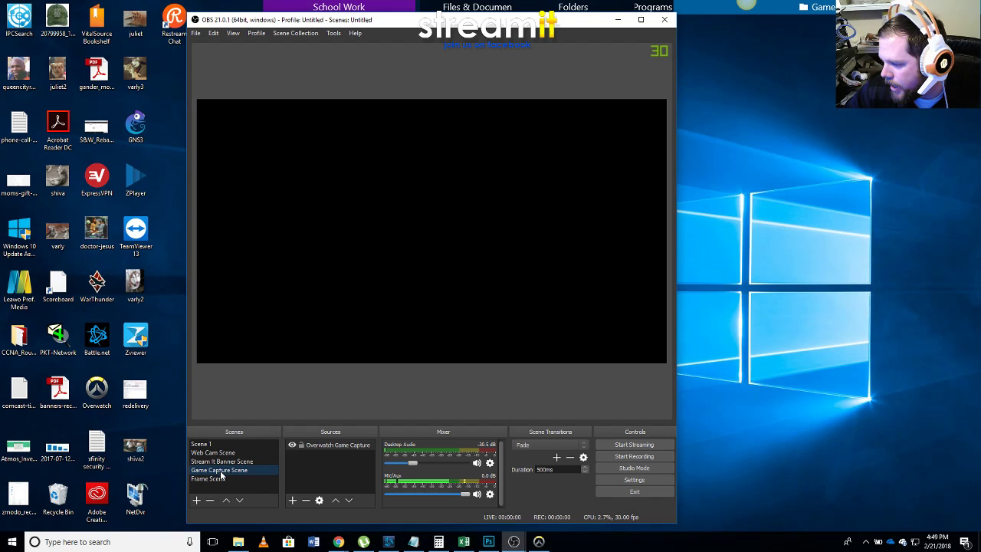
{"action": "left_click", "coordinate": [539, 542]}
{"action": "left_click", "coordinate": [321, 447]}
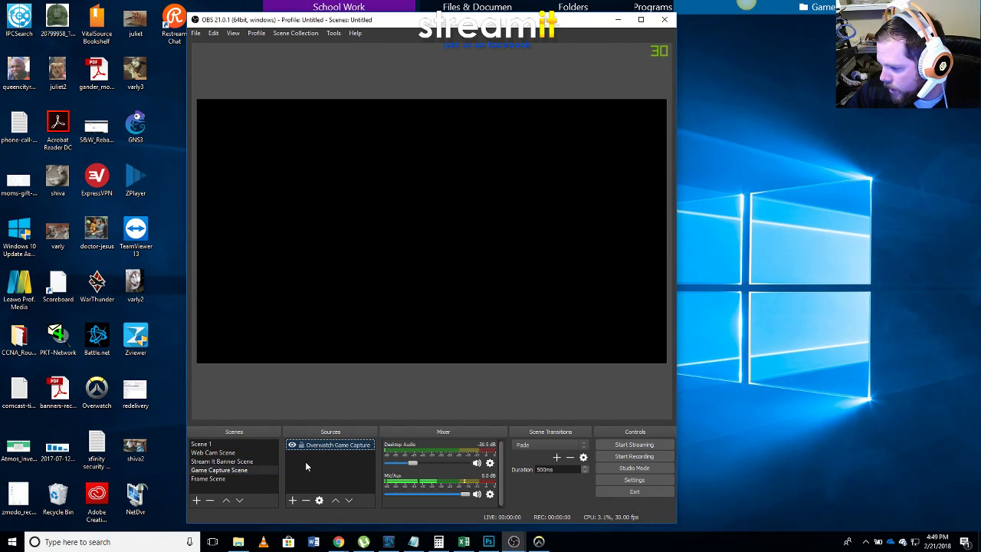
{"action": "left_click", "coordinate": [306, 500]}
{"action": "left_click", "coordinate": [512, 287]}
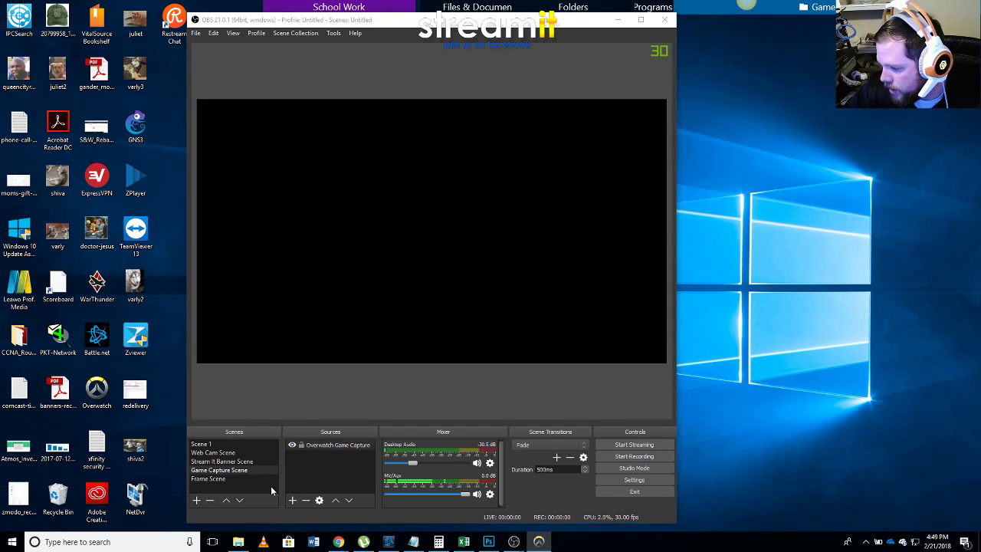
{"action": "left_click", "coordinate": [310, 447]}
{"action": "left_click", "coordinate": [305, 501]}
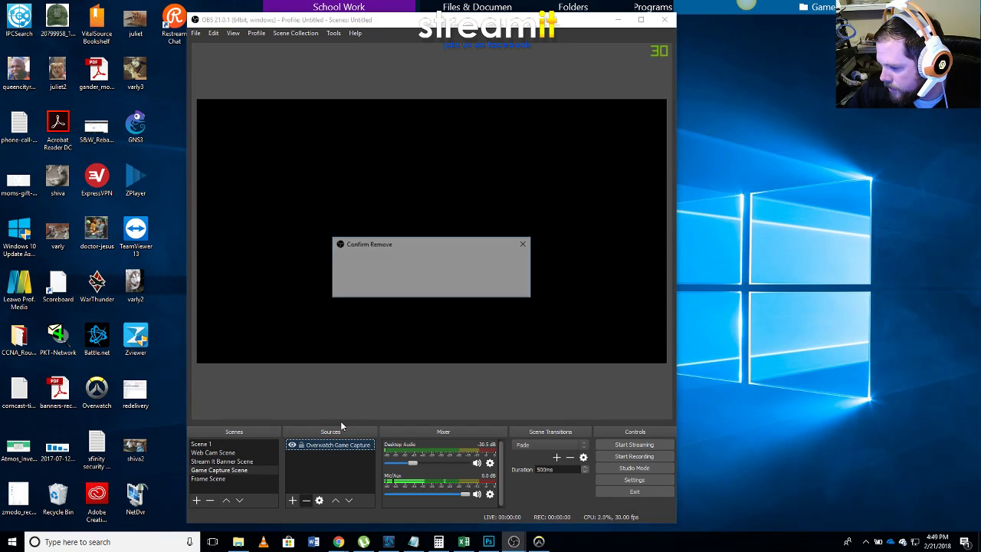
{"action": "left_click", "coordinate": [479, 289]}
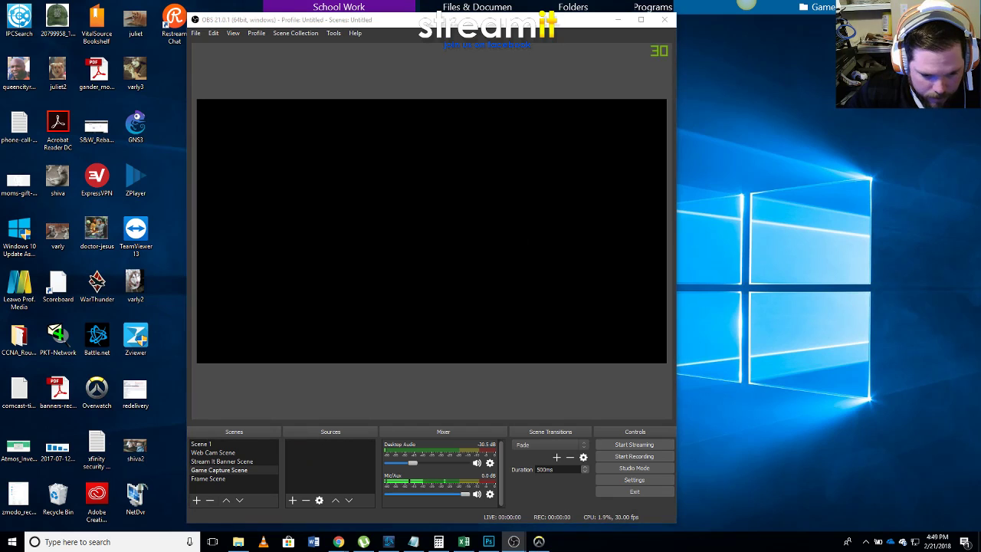
Create a new game capture source named Overwatch Game Capture in the Game Capture Scene.
{"action": "left_click", "coordinate": [292, 500]}
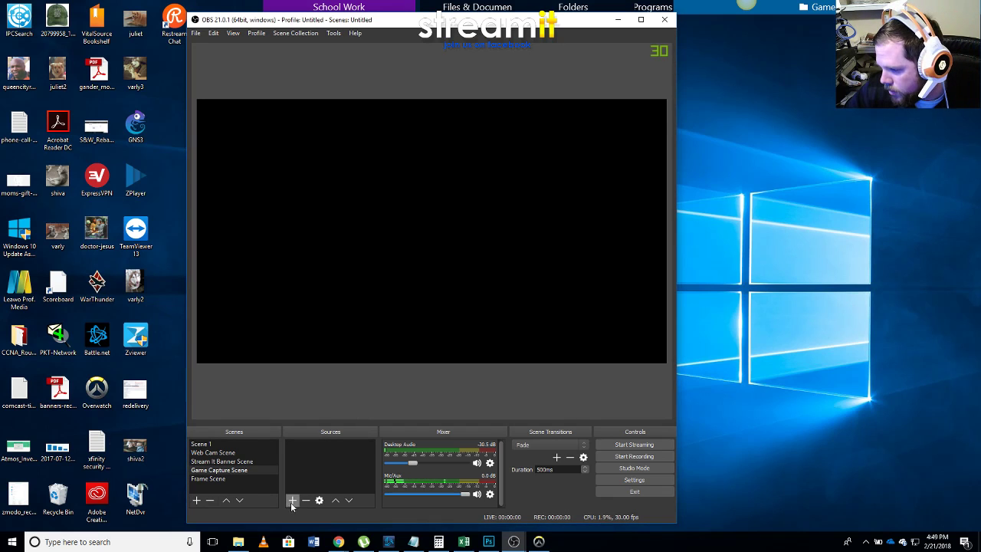
{"action": "left_click", "coordinate": [316, 456]}
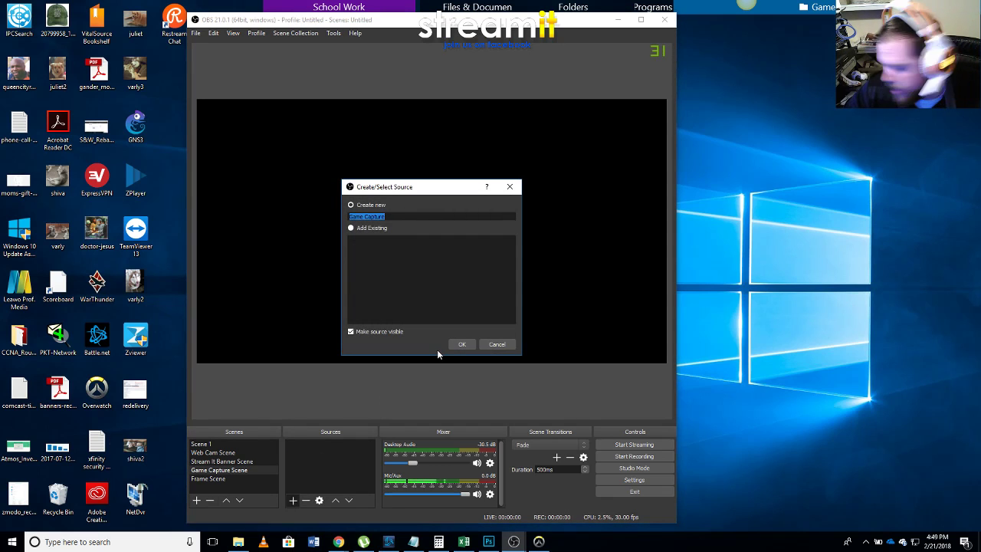
{"action": "type", "text": "Overwatch"}
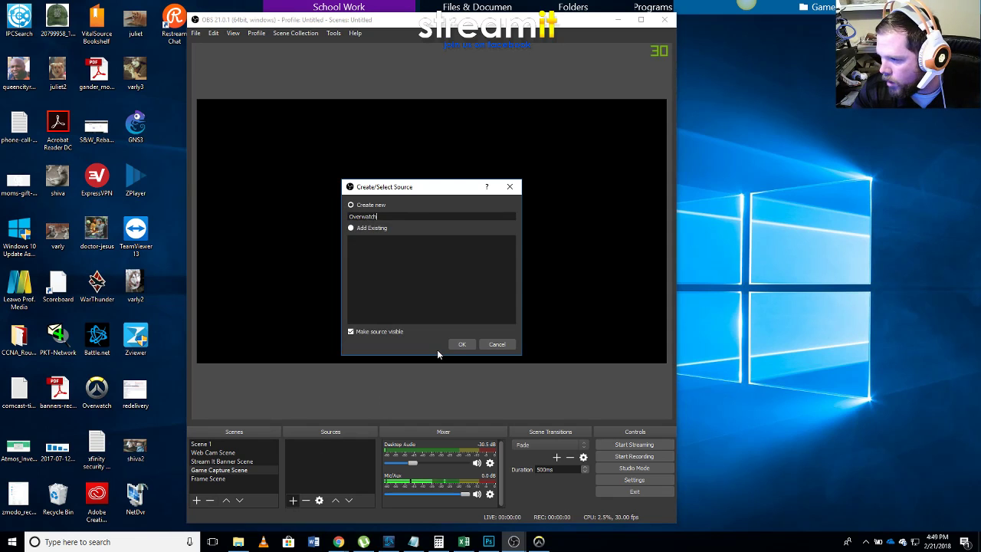
{"action": "type", "text": " Game Capture"}
{"action": "key", "text": "Return"}
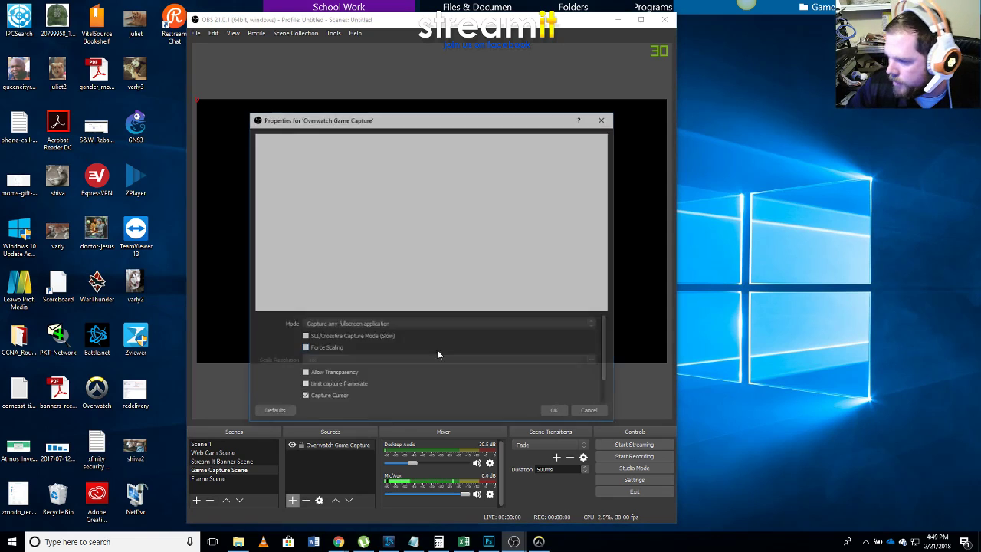
Capture the specific window [Overwatch.exe]: Overwatch with SLI/Crossfire Capture Mode enabled, and enlarge the source to fill the canvas.
{"action": "left_click", "coordinate": [324, 324]}
{"action": "left_click", "coordinate": [323, 339]}
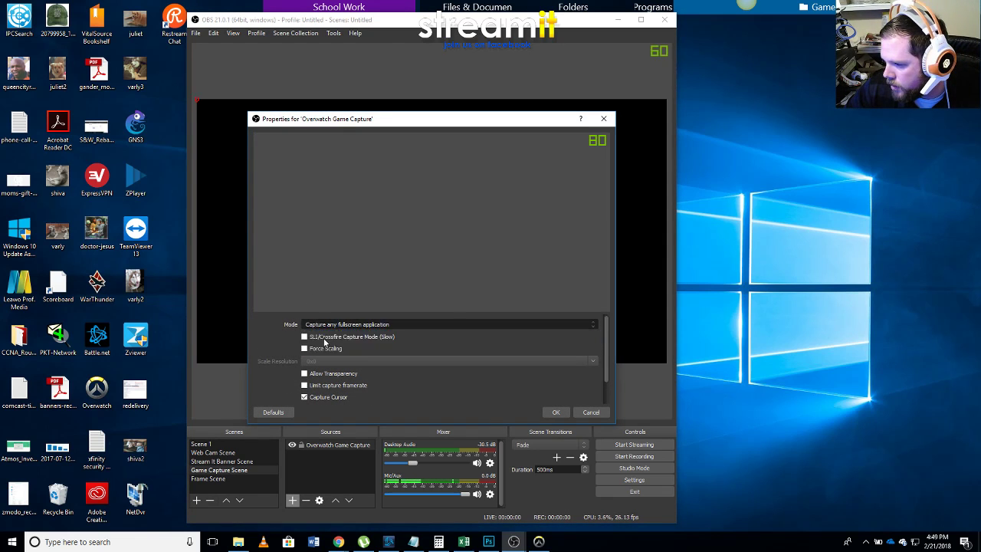
{"action": "left_click", "coordinate": [331, 312]}
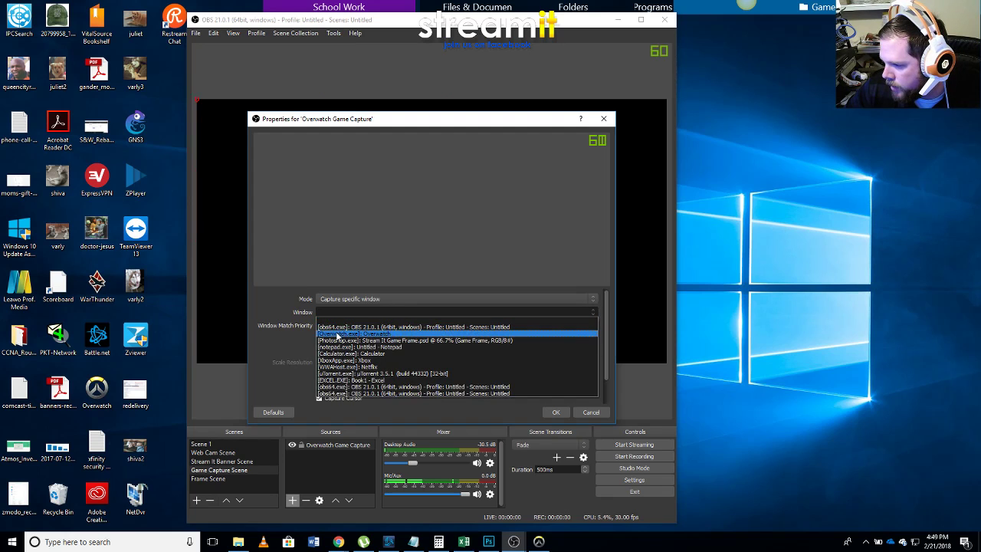
{"action": "left_click", "coordinate": [335, 334]}
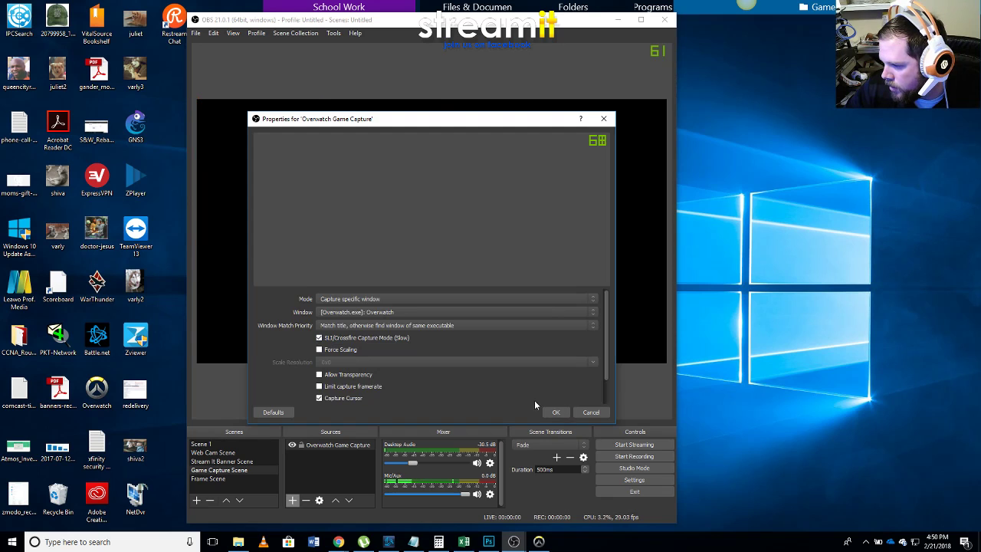
{"action": "left_click", "coordinate": [557, 411]}
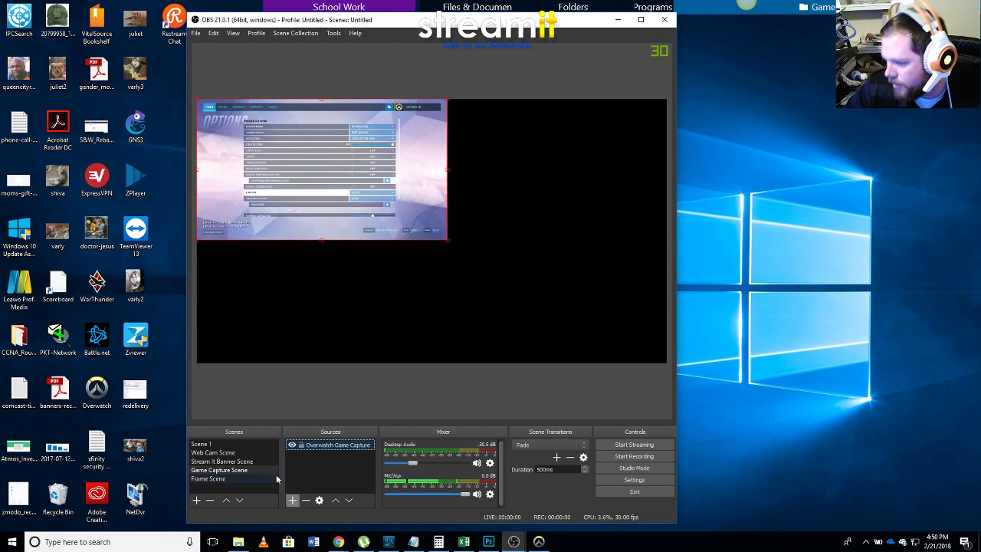
{"action": "left_click_drag", "start_coordinate": [447, 243], "coordinate": [666, 358]}
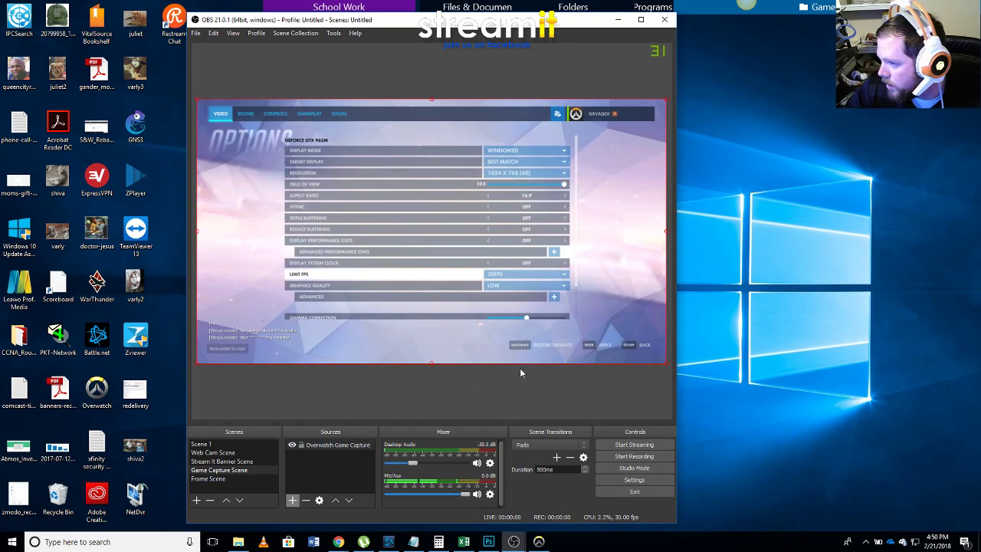
Reorder the sources in Scene 1 so that Game Capture Scene lies beneath Frame Scene.
{"action": "left_click", "coordinate": [196, 445]}
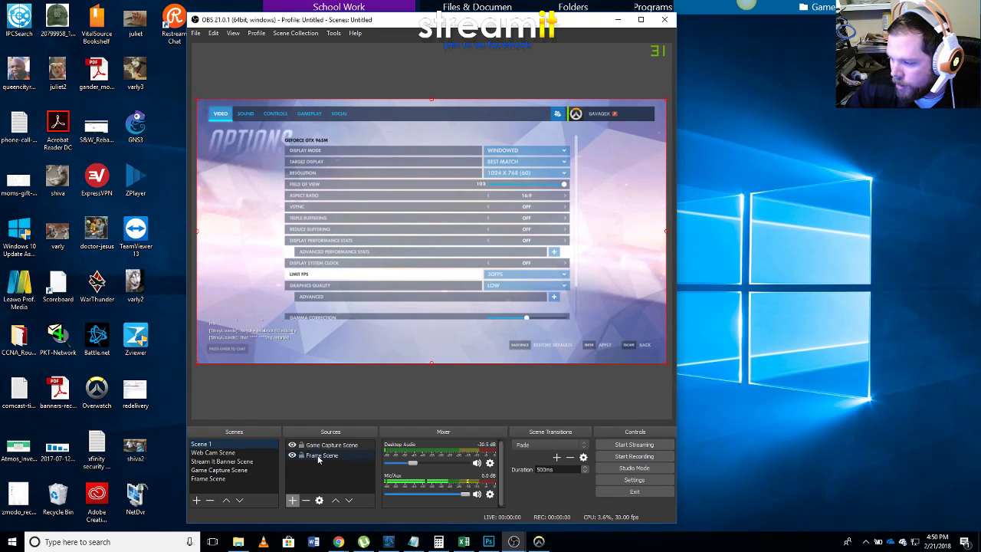
{"action": "left_click", "coordinate": [319, 457]}
{"action": "left_click", "coordinate": [317, 447]}
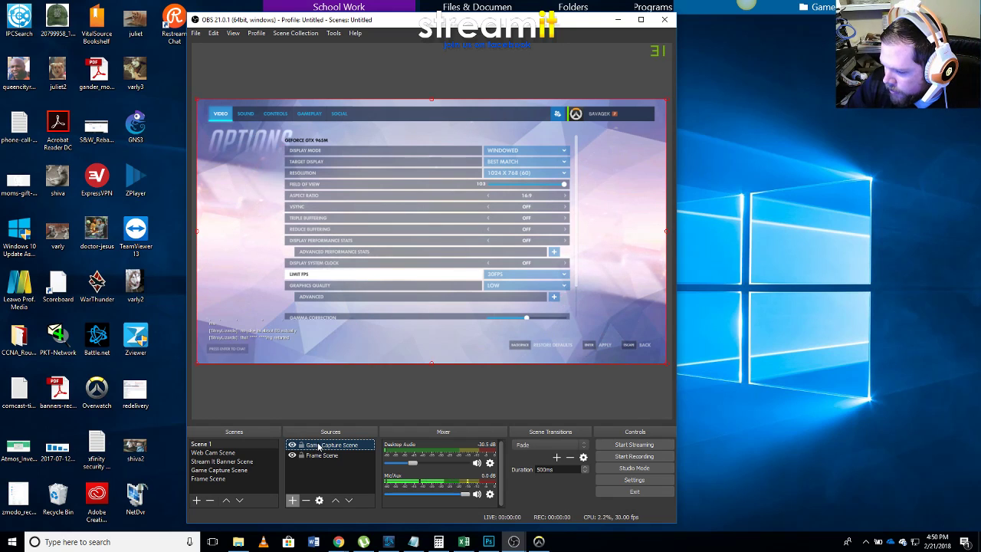
{"action": "left_click", "coordinate": [349, 500]}
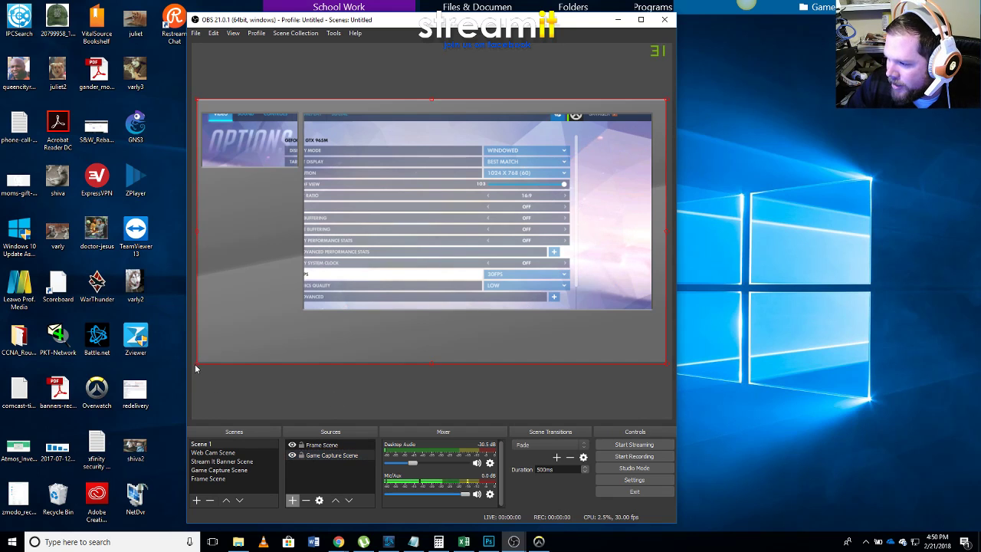
Shrink the Game Capture Scene and align its lower-right corner with the frame's large opening.
{"action": "left_click_drag", "start_coordinate": [198, 365], "coordinate": [322, 307]}
{"action": "left_click_drag", "start_coordinate": [460, 204], "coordinate": [446, 208]}
{"action": "key", "text": "Down"}
{"action": "key", "text": "Down"}
{"action": "key", "text": "Down"}
{"action": "key", "text": "Down"}
{"action": "key", "text": "Down"}
{"action": "key", "text": "Down"}
{"action": "key", "text": "Down"}
{"action": "key", "text": "Down"}
{"action": "key", "text": "Down"}
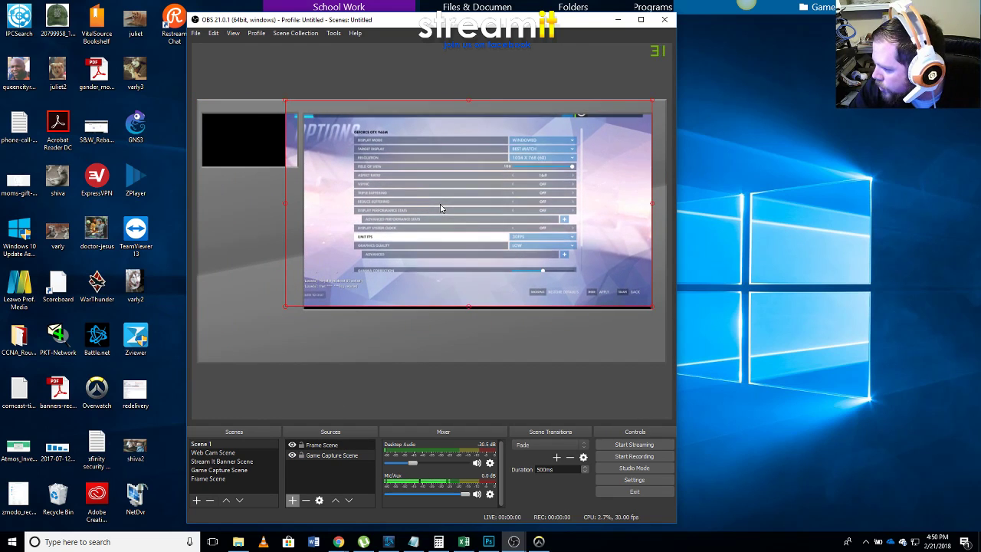
{"action": "key", "text": "Down"}
{"action": "key", "text": "Down"}
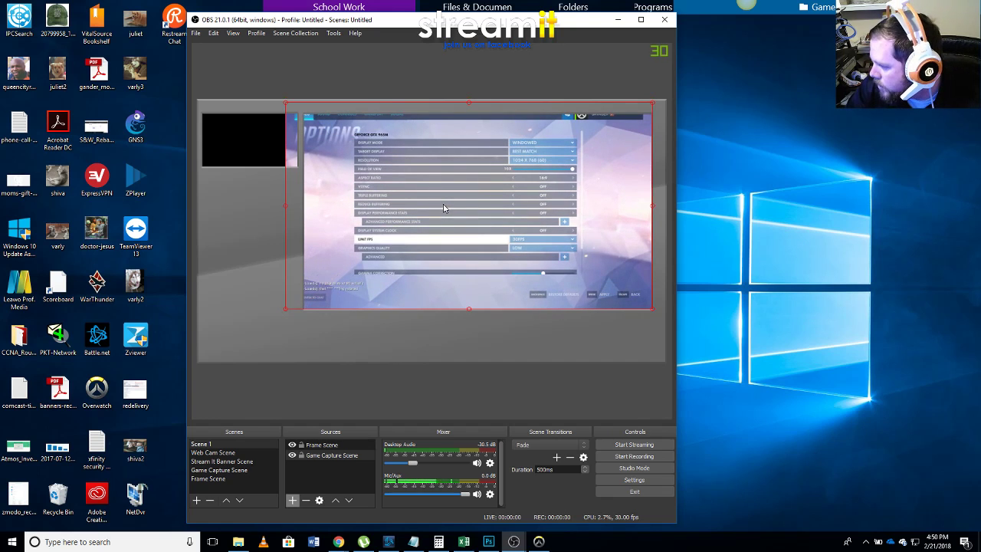
{"action": "key", "text": "Down"}
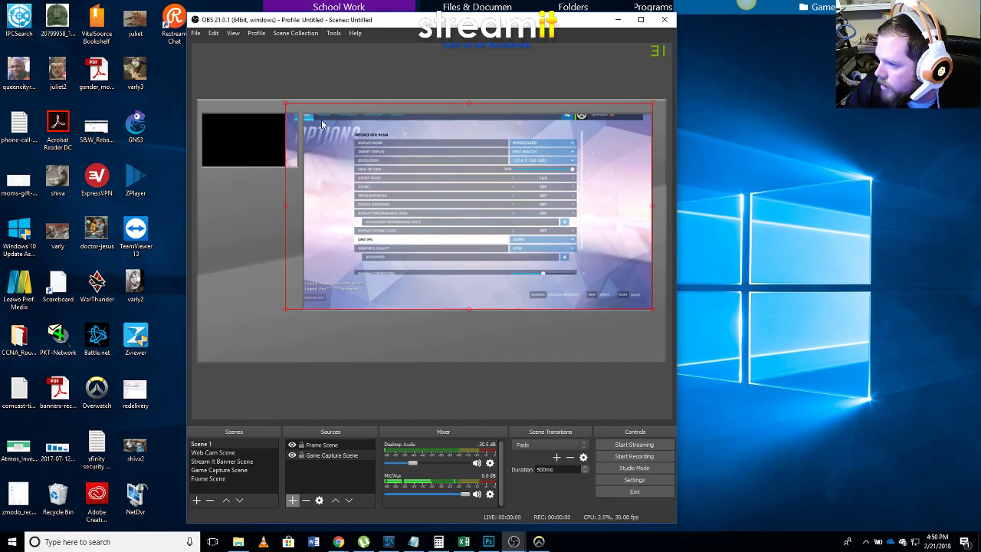
Resize the Game Capture Scene from its upper-left corner to fit the frame's large opening, and deselect it.
{"action": "left_click_drag", "start_coordinate": [288, 107], "coordinate": [309, 115]}
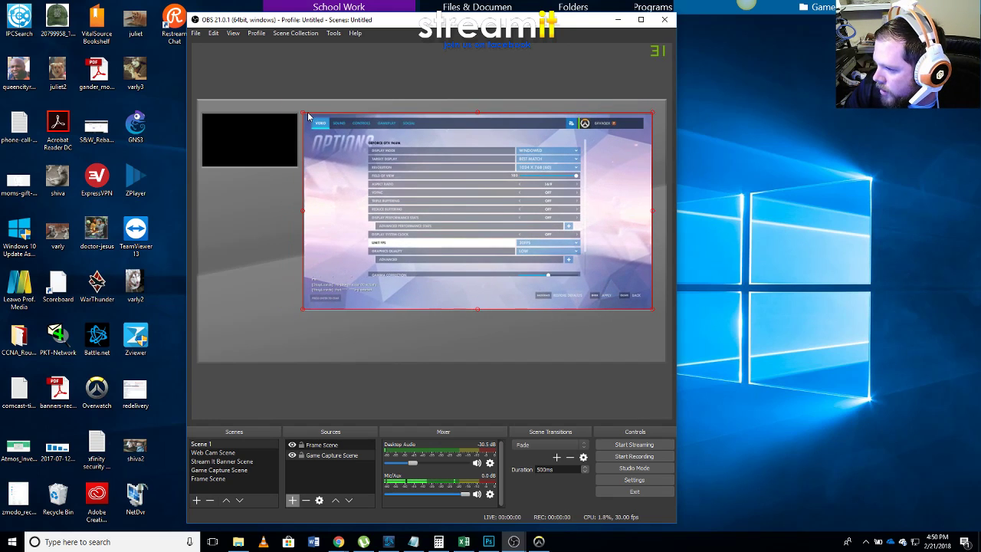
{"action": "left_click", "coordinate": [276, 205]}
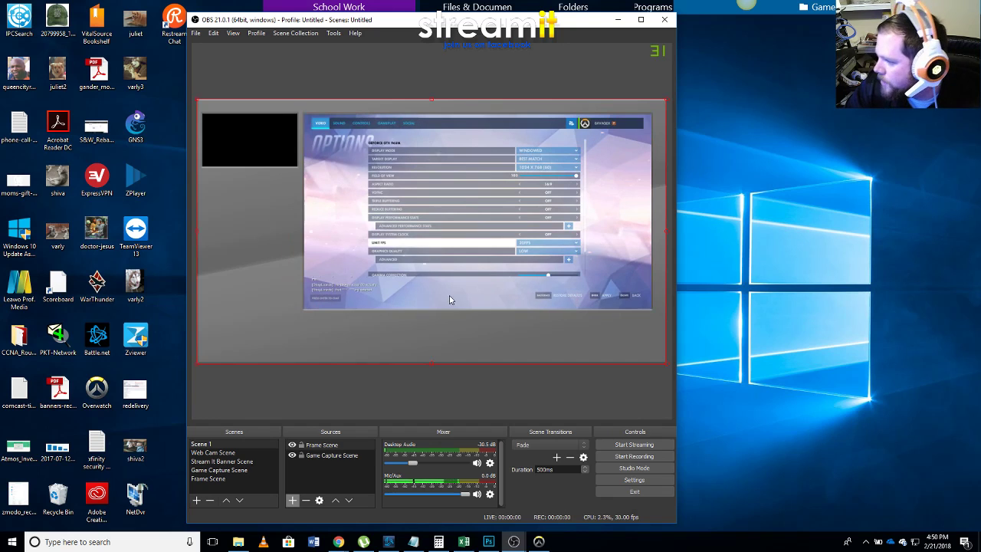
{"action": "left_click", "coordinate": [323, 407]}
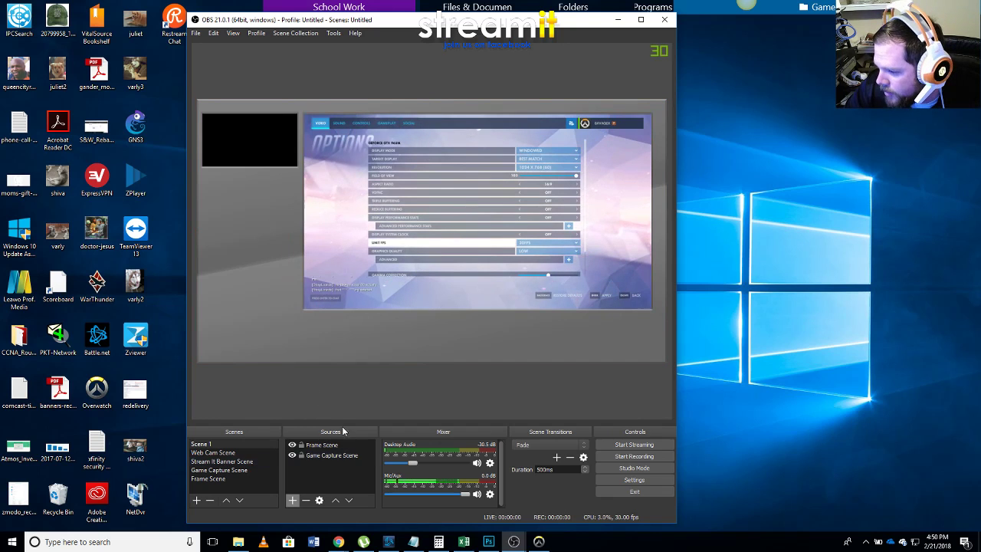
Add the existing Web Cam Scene as a scene source in Scene 1.
{"action": "left_click", "coordinate": [292, 500]}
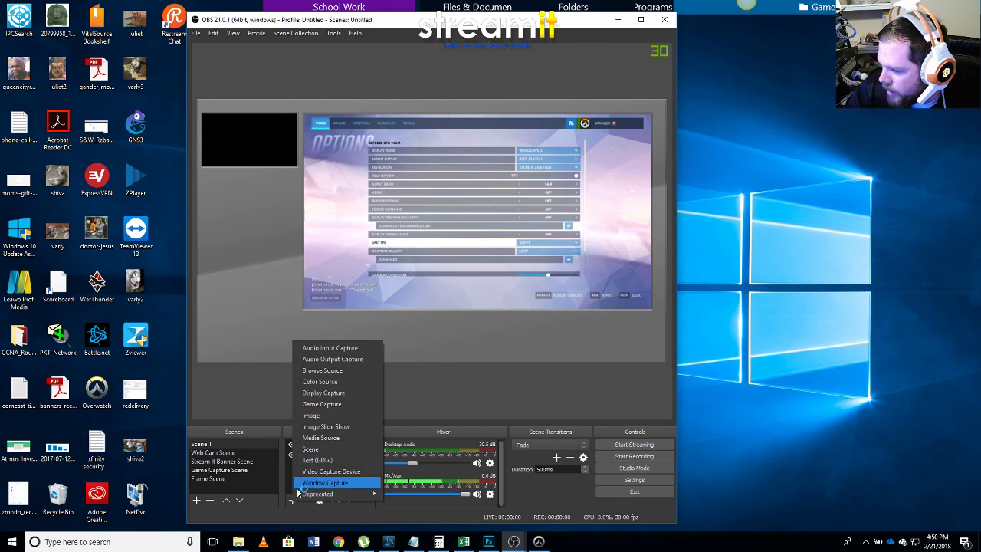
{"action": "left_click", "coordinate": [310, 448]}
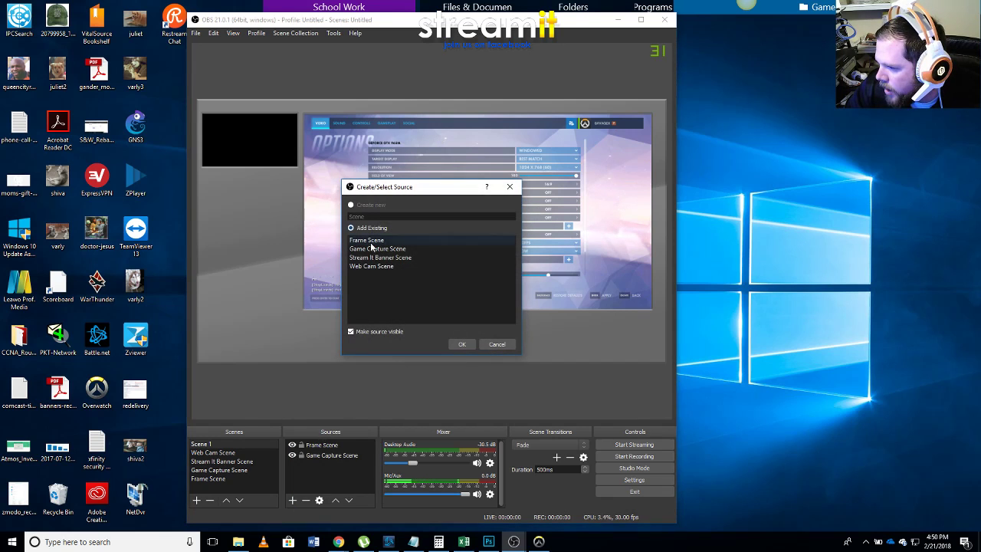
{"action": "left_click", "coordinate": [368, 266]}
{"action": "left_click", "coordinate": [463, 344]}
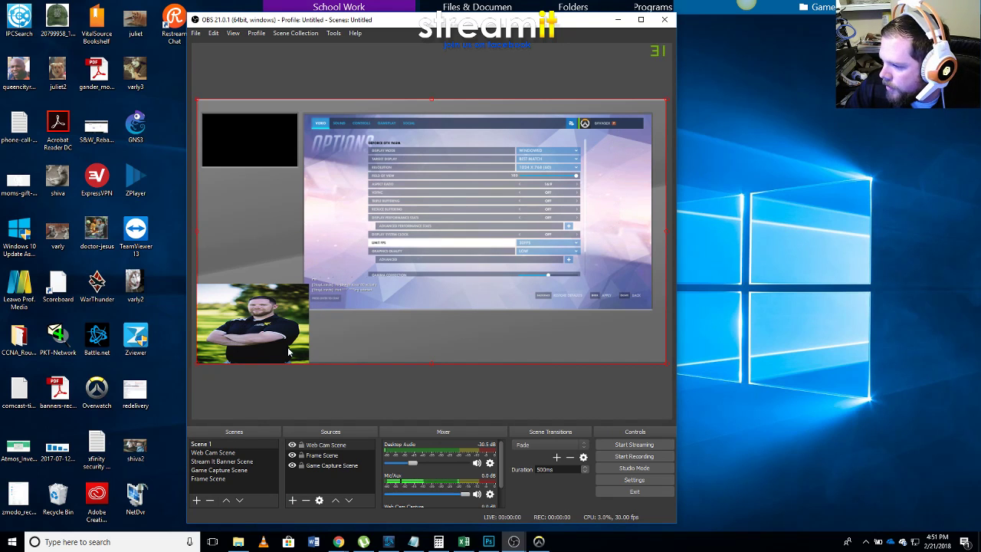
Move the webcam picture over the frame's small opening and send Web Cam Scene to the bottom of the source order.
{"action": "left_click_drag", "start_coordinate": [290, 352], "coordinate": [333, 311]}
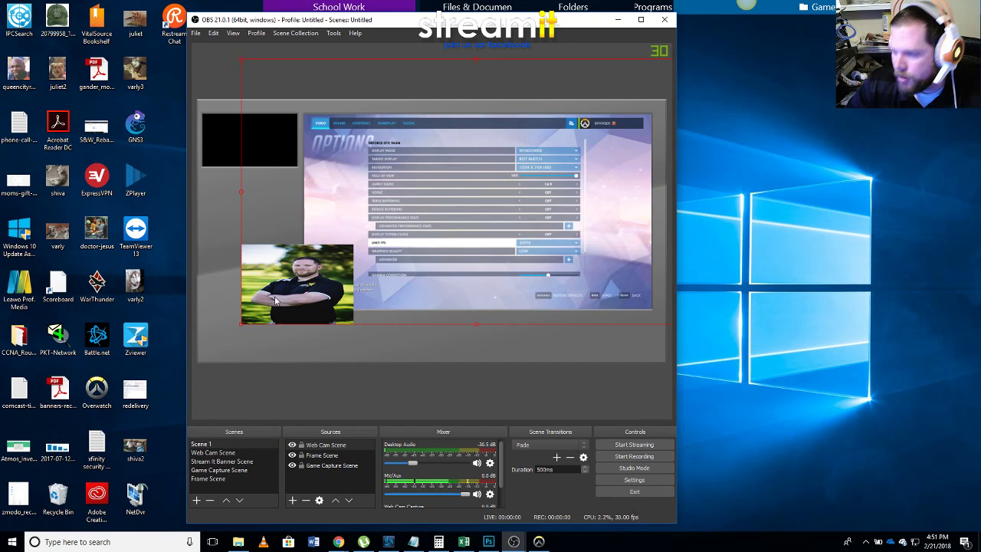
{"action": "left_click_drag", "start_coordinate": [277, 300], "coordinate": [232, 156]}
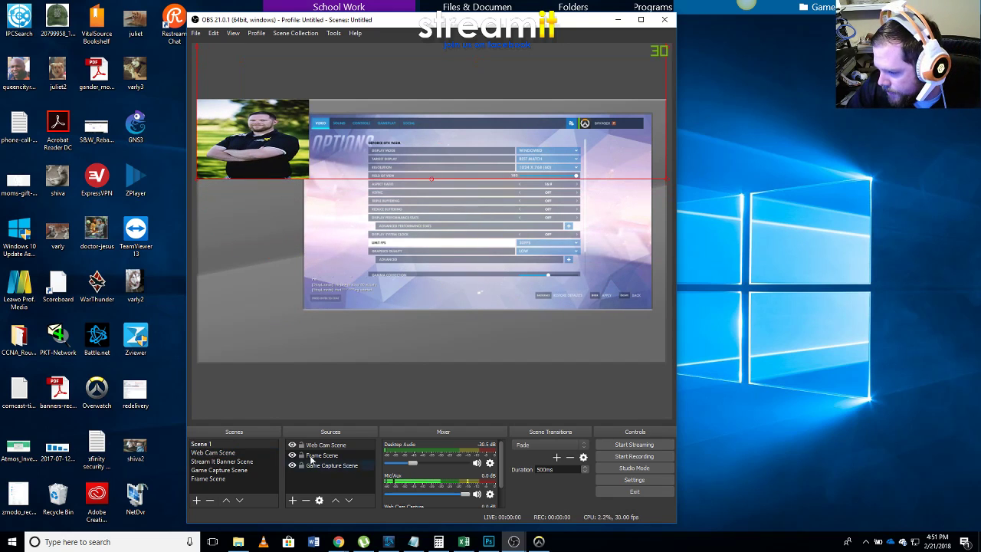
{"action": "left_click", "coordinate": [320, 445]}
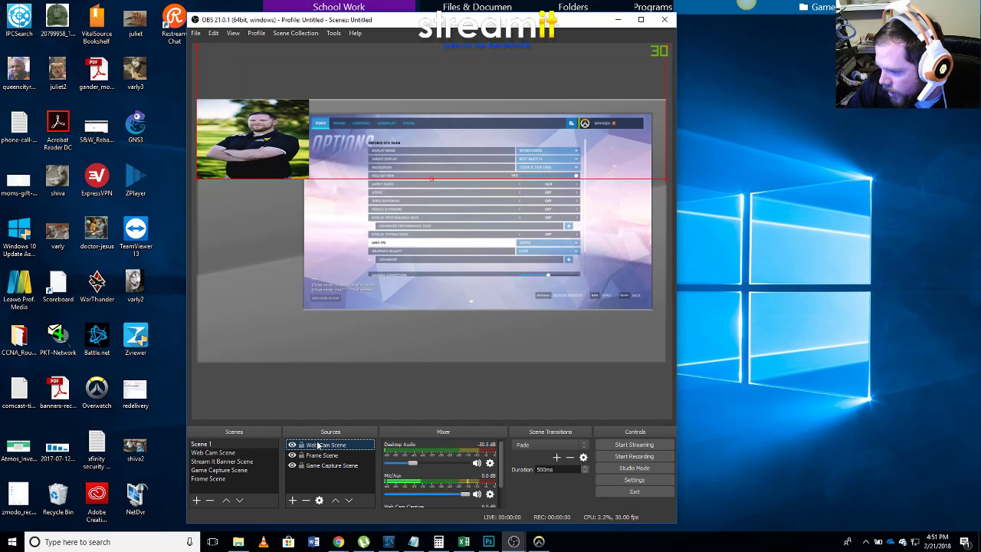
{"action": "left_click", "coordinate": [344, 500]}
{"action": "left_click", "coordinate": [345, 501]}
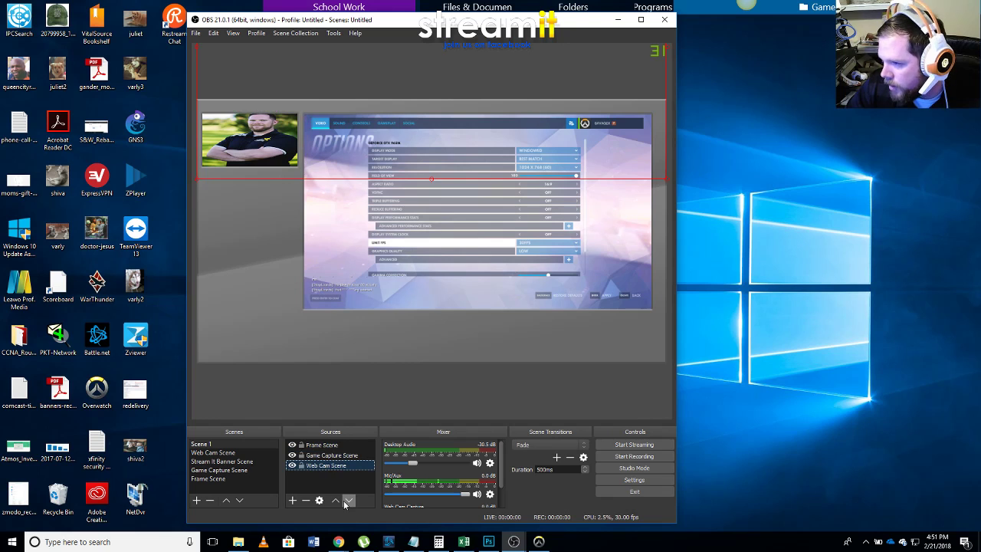
{"action": "left_click", "coordinate": [667, 181]}
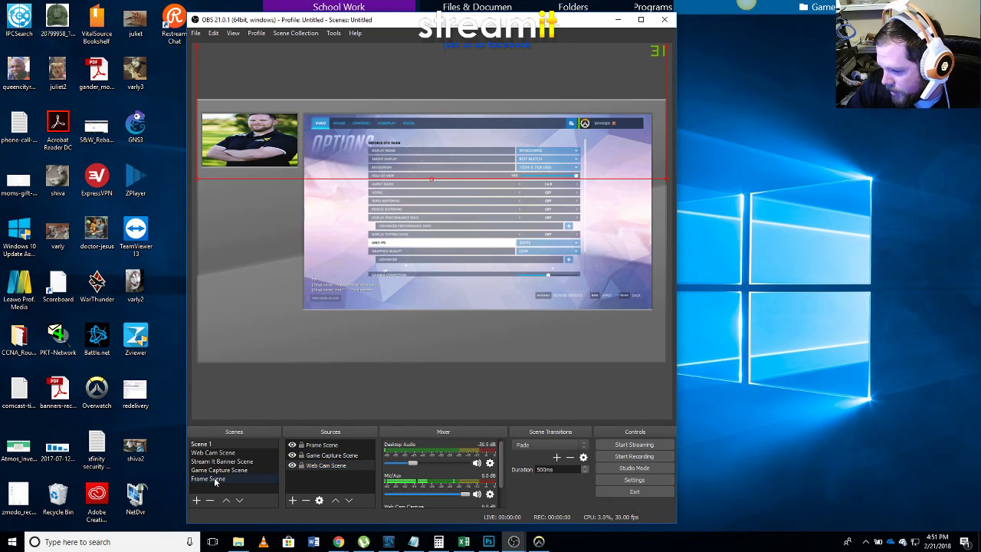
Resize the image in the Web Cam Scene to a narrower, upright portrait shape.
{"action": "left_click", "coordinate": [213, 453]}
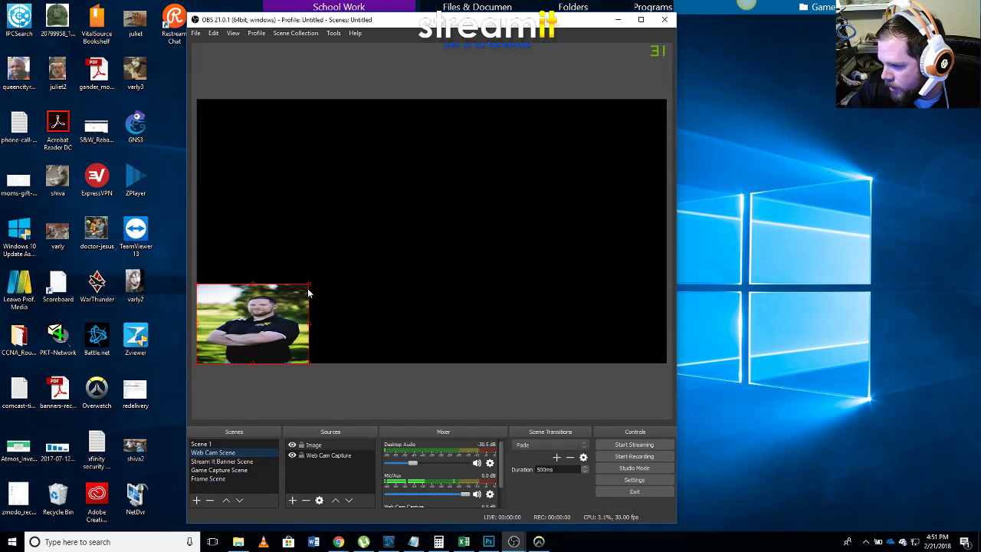
{"action": "left_click_drag", "start_coordinate": [309, 287], "coordinate": [287, 290]}
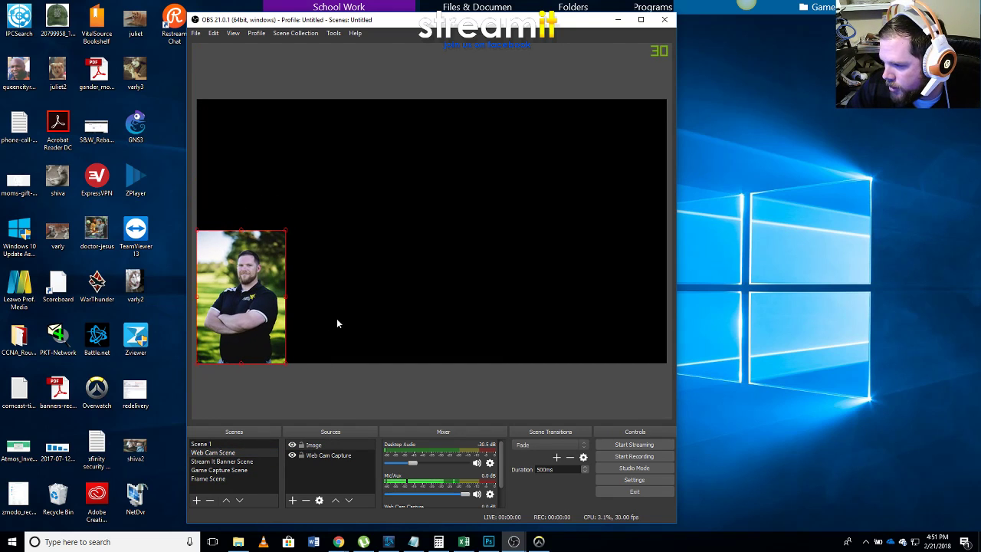
{"action": "left_click", "coordinate": [321, 350]}
Reposition and enlarge the Web Cam Scene in Scene 1 so the person's head and shoulders fill the frame's small opening.
{"action": "left_click", "coordinate": [218, 446]}
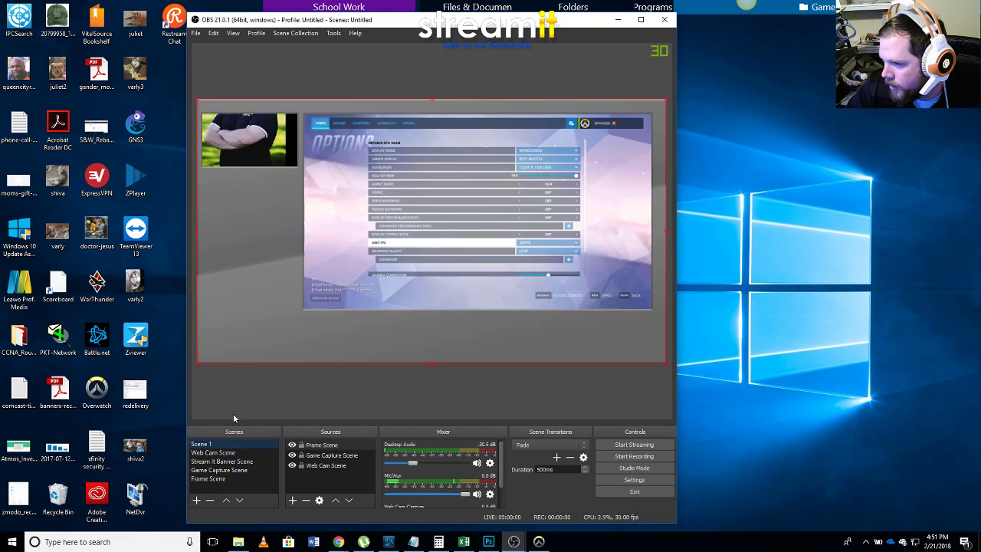
{"action": "left_click", "coordinate": [318, 466]}
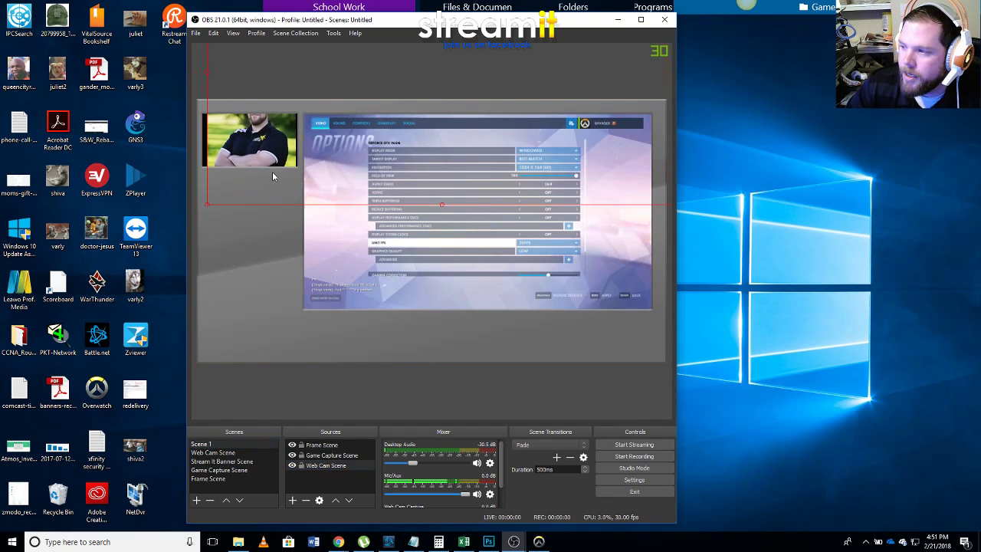
{"action": "left_click_drag", "start_coordinate": [266, 188], "coordinate": [267, 194]}
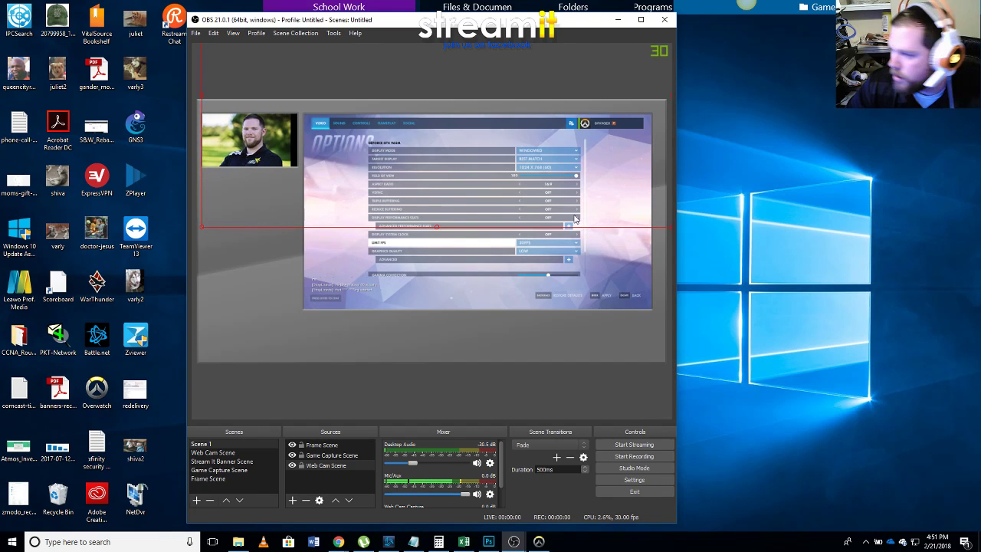
{"action": "left_click_drag", "start_coordinate": [671, 230], "coordinate": [697, 257]}
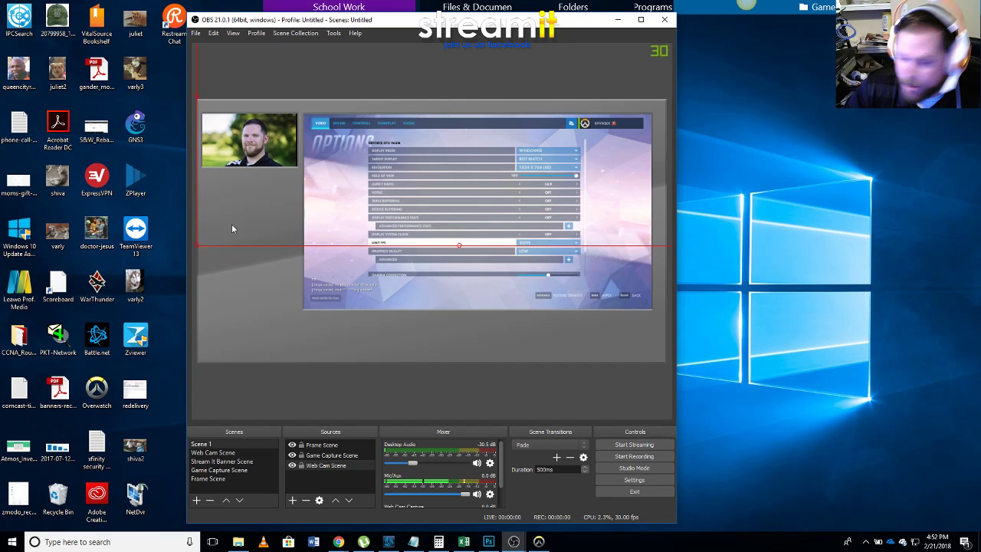
{"action": "left_click", "coordinate": [235, 282]}
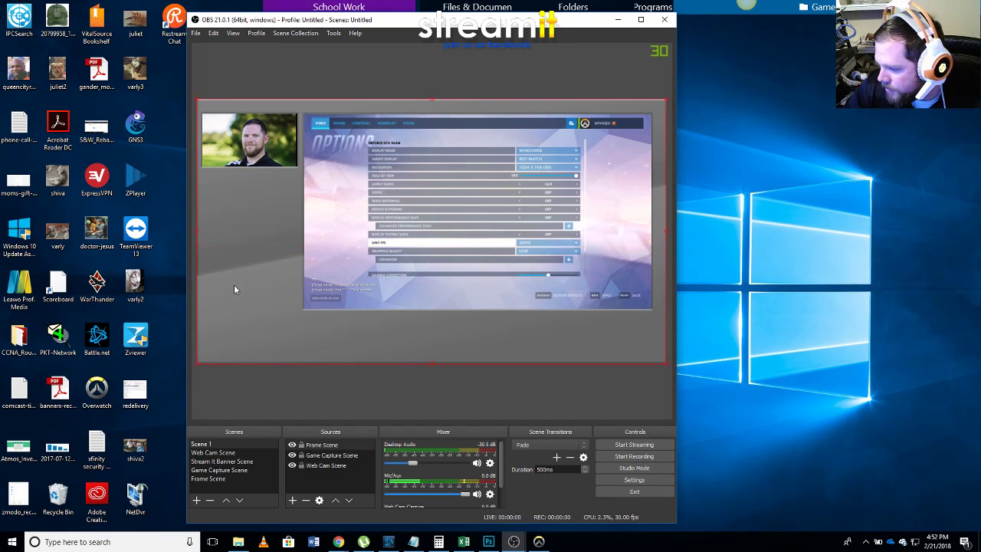
Add the existing Stream It Banner Scene as a scene source in Scene 1.
{"action": "left_click", "coordinate": [294, 500]}
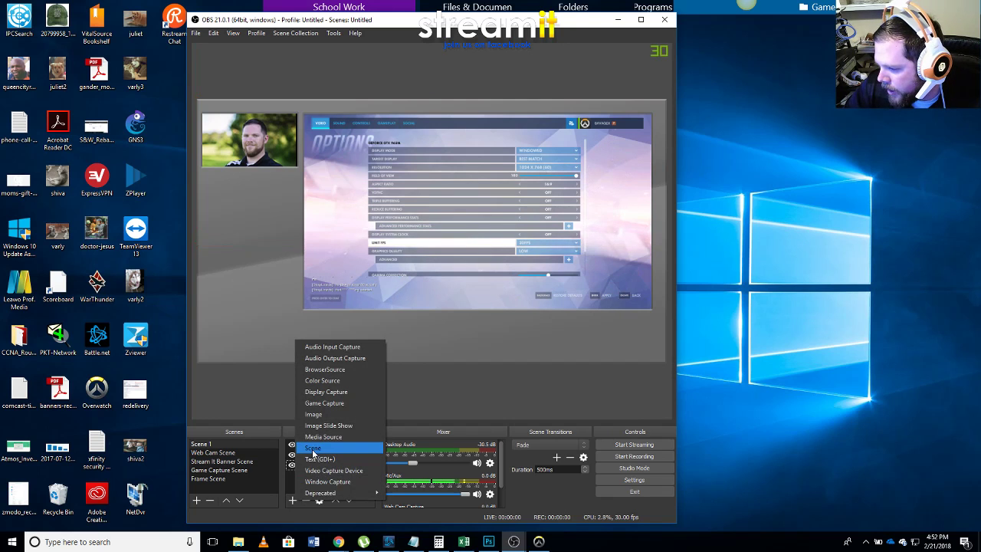
{"action": "left_click", "coordinate": [322, 445]}
{"action": "left_click", "coordinate": [368, 259]}
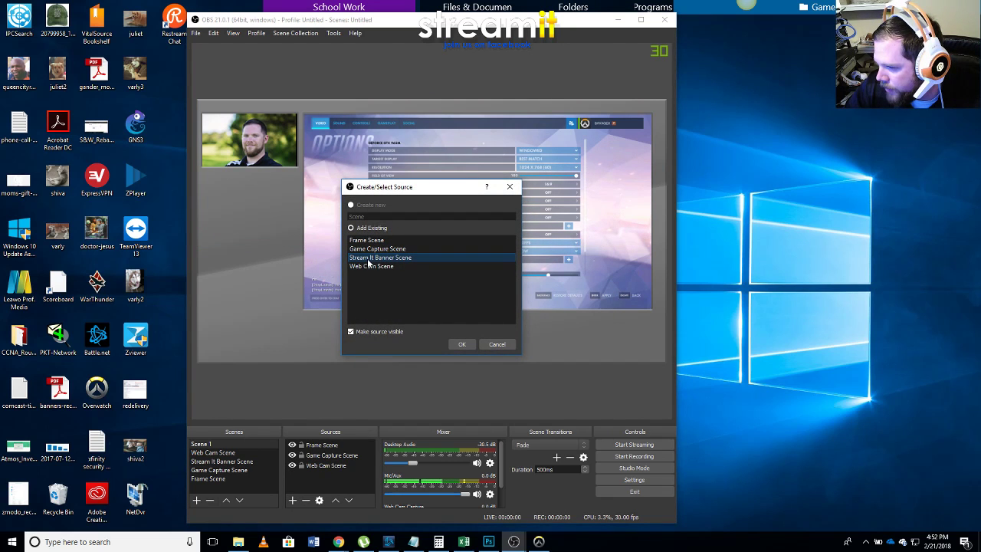
{"action": "left_click", "coordinate": [462, 345]}
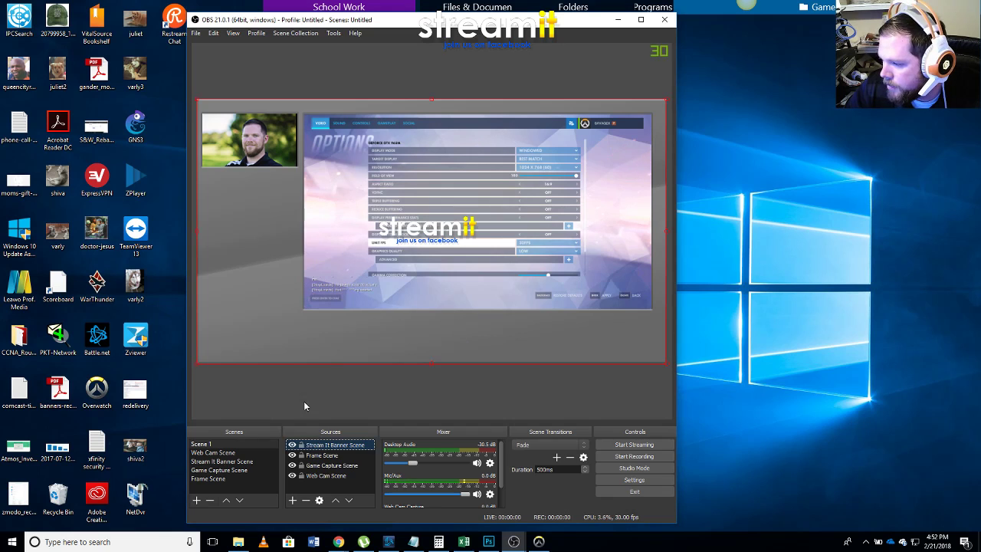
Move the Stream It Banner Scene down to the blank frame area below the game capture.
{"action": "left_click", "coordinate": [309, 447]}
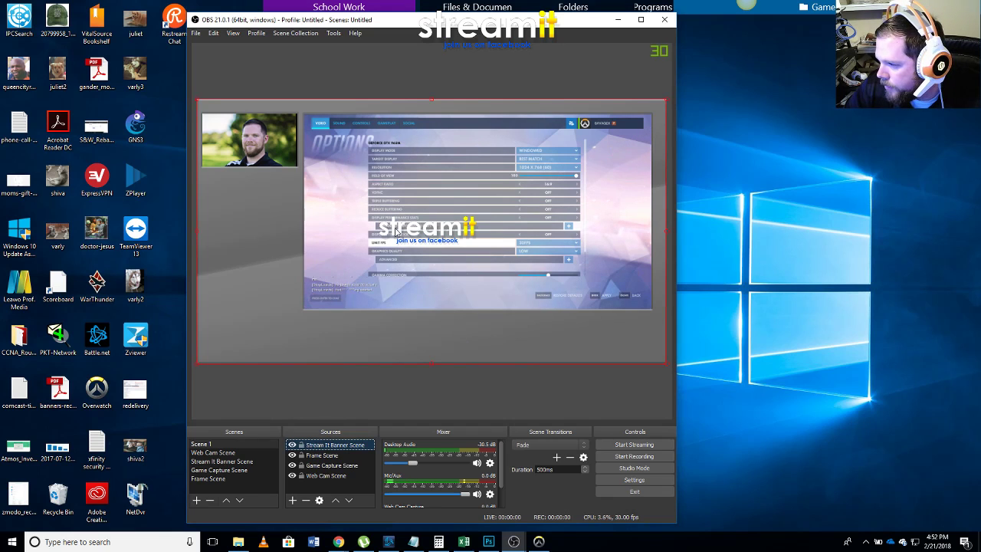
{"action": "left_click", "coordinate": [415, 224]}
{"action": "left_click", "coordinate": [406, 237]}
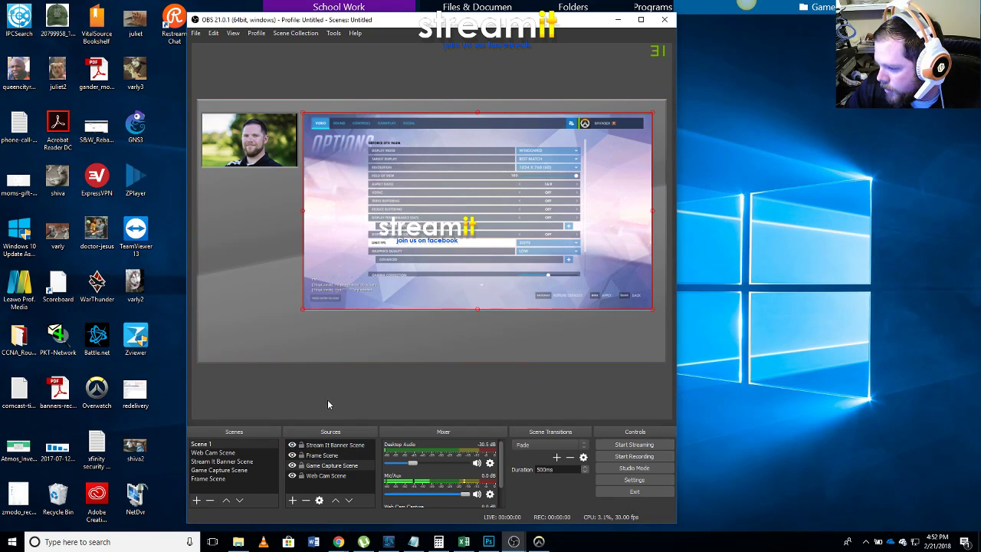
{"action": "left_click", "coordinate": [319, 446]}
{"action": "left_click_drag", "start_coordinate": [392, 230], "coordinate": [421, 333]}
Enlarge the Stream It Banner source in the Stream It Banner Scene and place it near the middle of the canvas.
{"action": "left_click", "coordinate": [211, 461]}
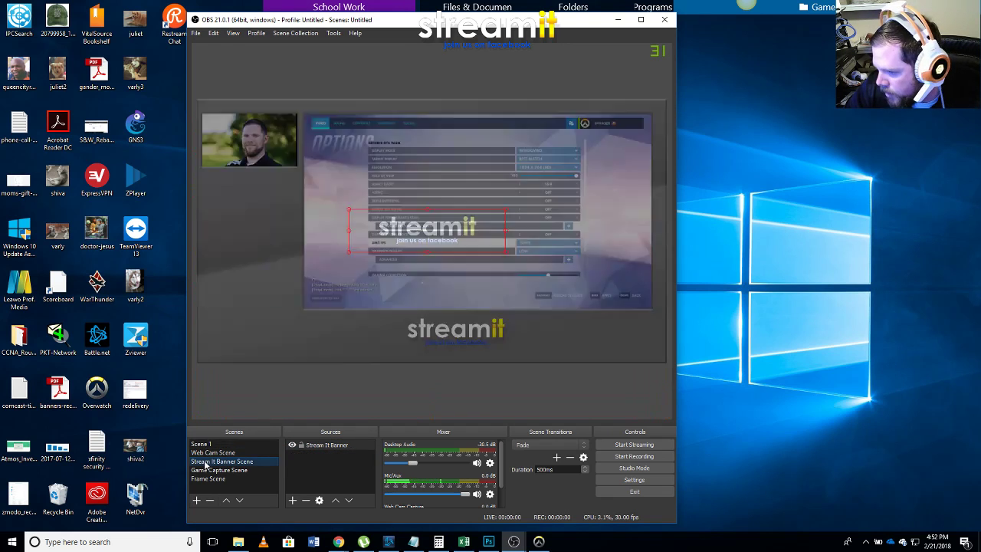
{"action": "left_click_drag", "start_coordinate": [506, 252], "coordinate": [534, 280]}
{"action": "left_click_drag", "start_coordinate": [357, 281], "coordinate": [283, 299]}
{"action": "left_click_drag", "start_coordinate": [385, 251], "coordinate": [366, 234]}
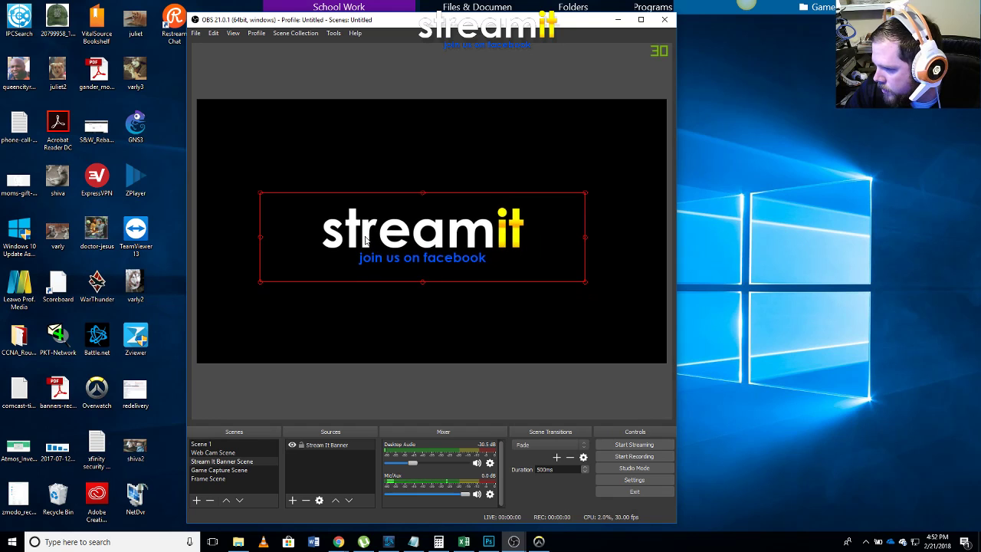
Scale down the banner in Scene 1 and place it within the frame strip centred below the game capture.
{"action": "left_click", "coordinate": [228, 444]}
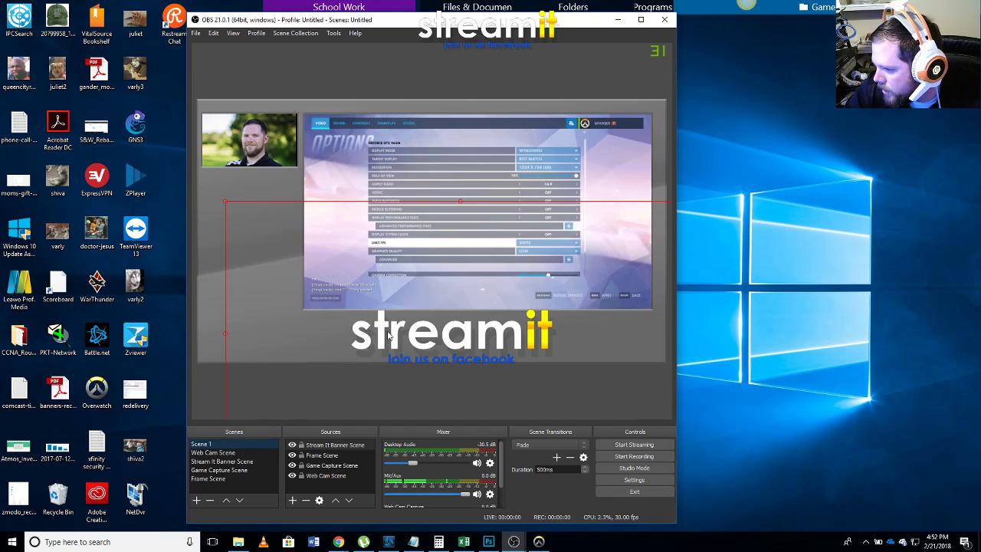
{"action": "left_click_drag", "start_coordinate": [235, 193], "coordinate": [325, 242]}
{"action": "left_click_drag", "start_coordinate": [467, 349], "coordinate": [426, 327]}
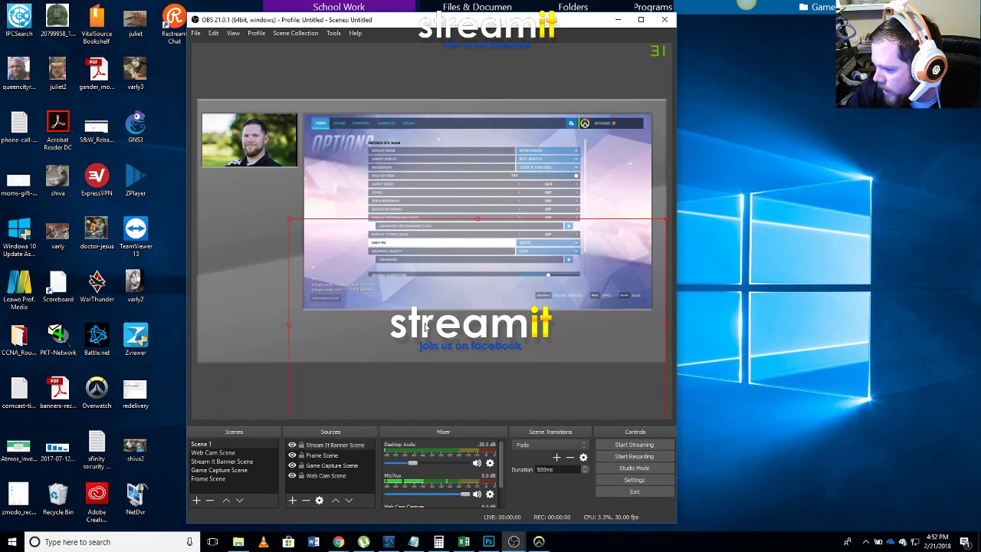
{"action": "left_click_drag", "start_coordinate": [289, 221], "coordinate": [317, 251]}
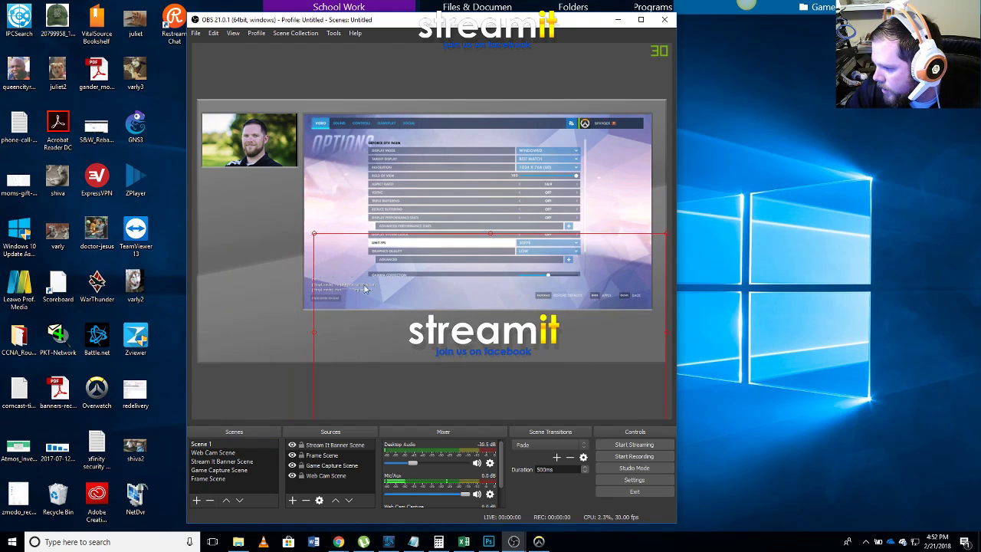
{"action": "left_click_drag", "start_coordinate": [468, 340], "coordinate": [448, 338]}
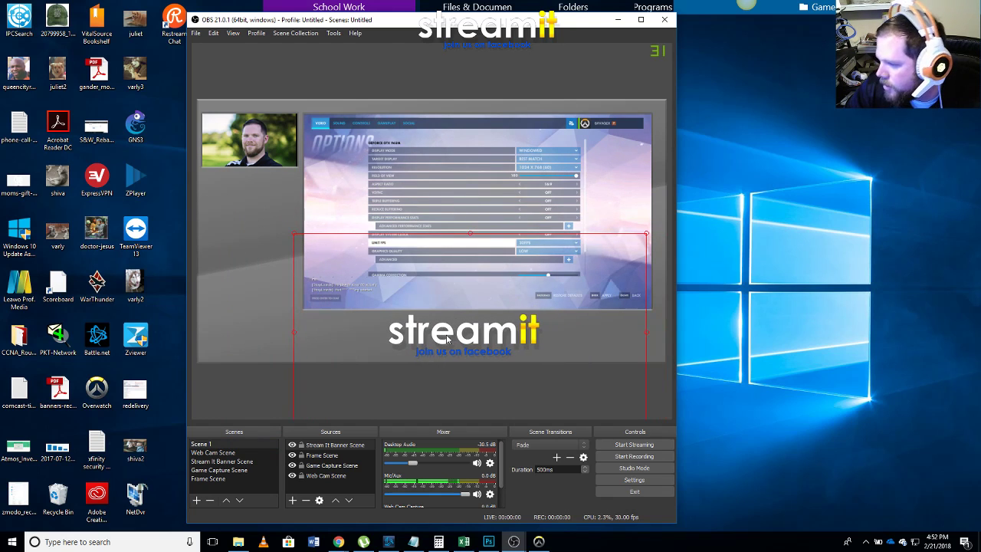
Deselect the frame in Scene 1, shift the OBS window slightly aside and launch Restream Chat from the desktop.
{"action": "left_click", "coordinate": [241, 288]}
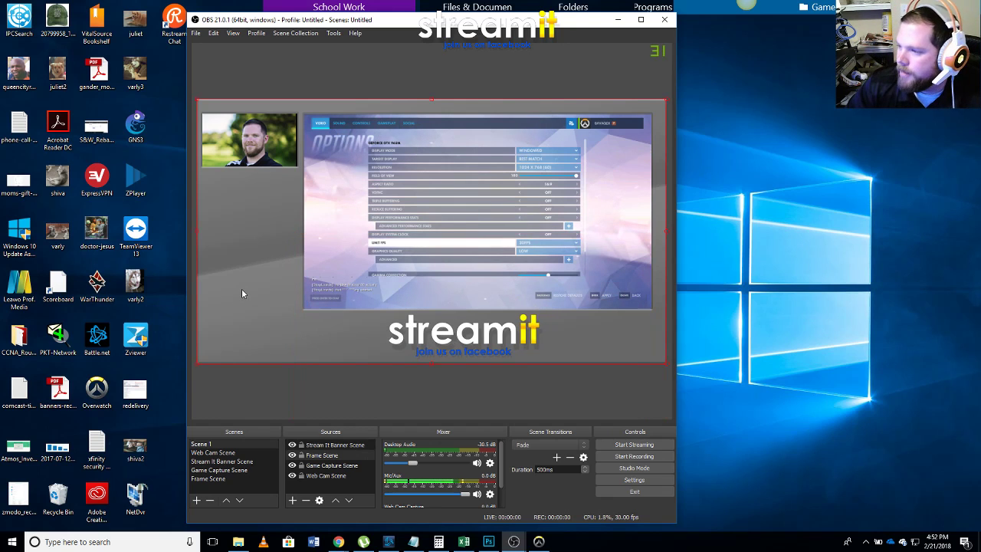
{"action": "left_click", "coordinate": [226, 396]}
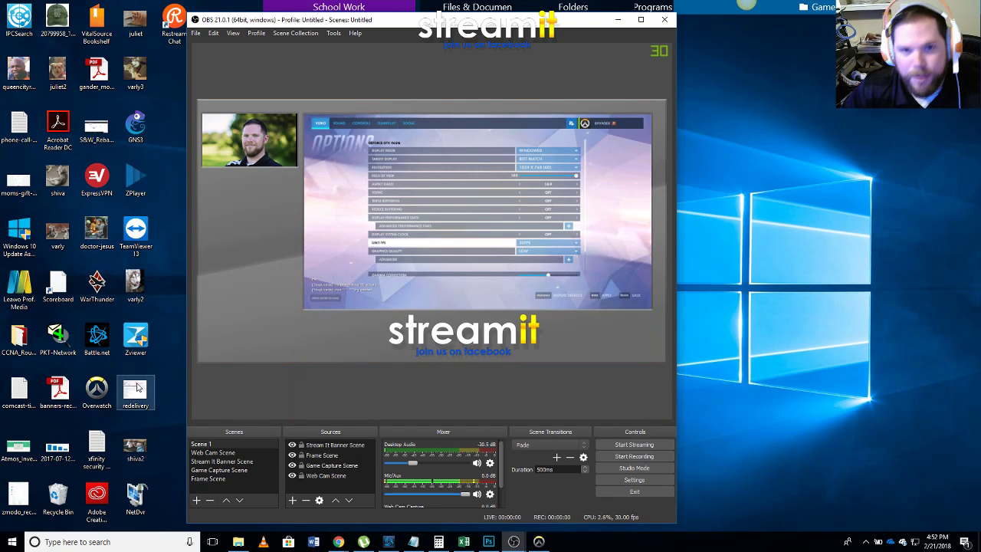
{"action": "left_click_drag", "start_coordinate": [402, 24], "coordinate": [420, 17]}
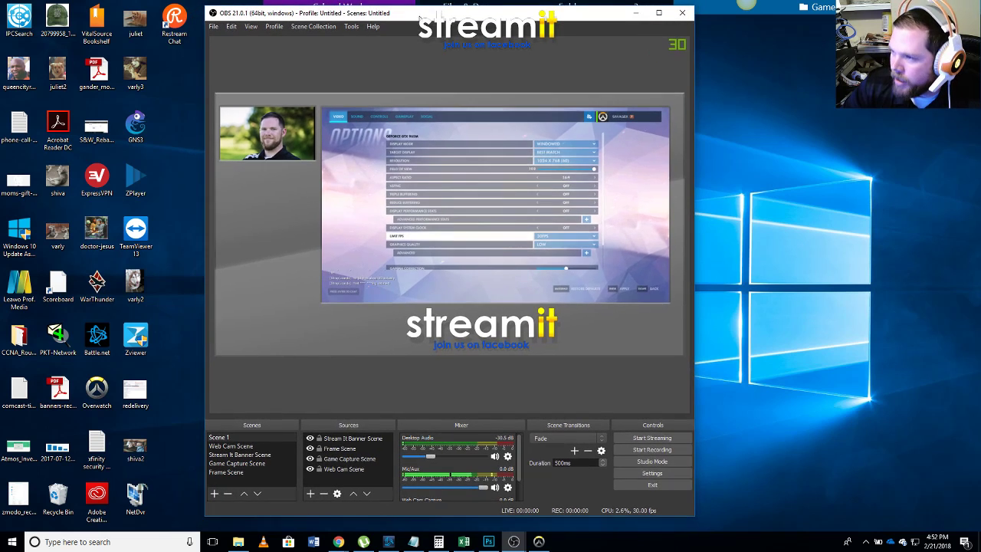
{"action": "left_click", "coordinate": [175, 21]}
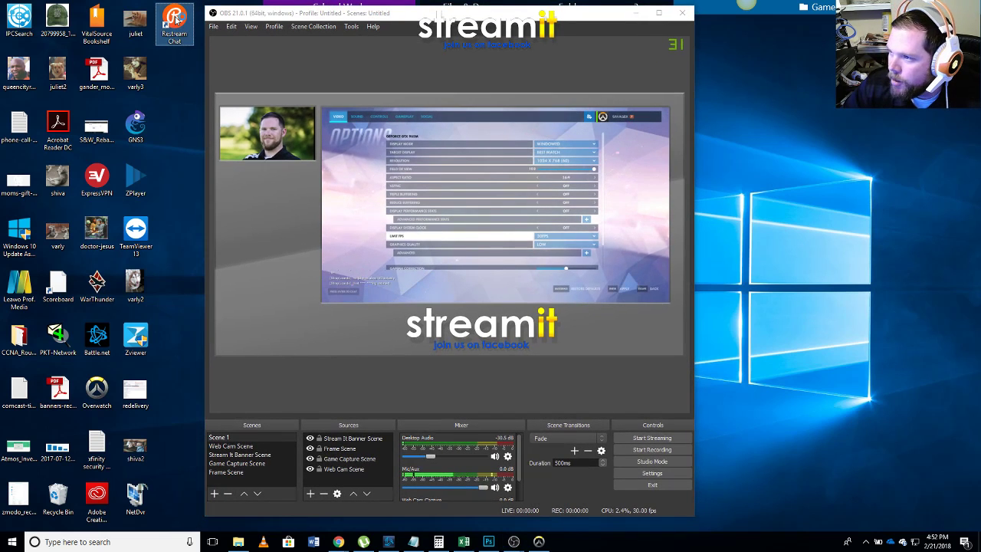
{"action": "double_click", "coordinate": [175, 22]}
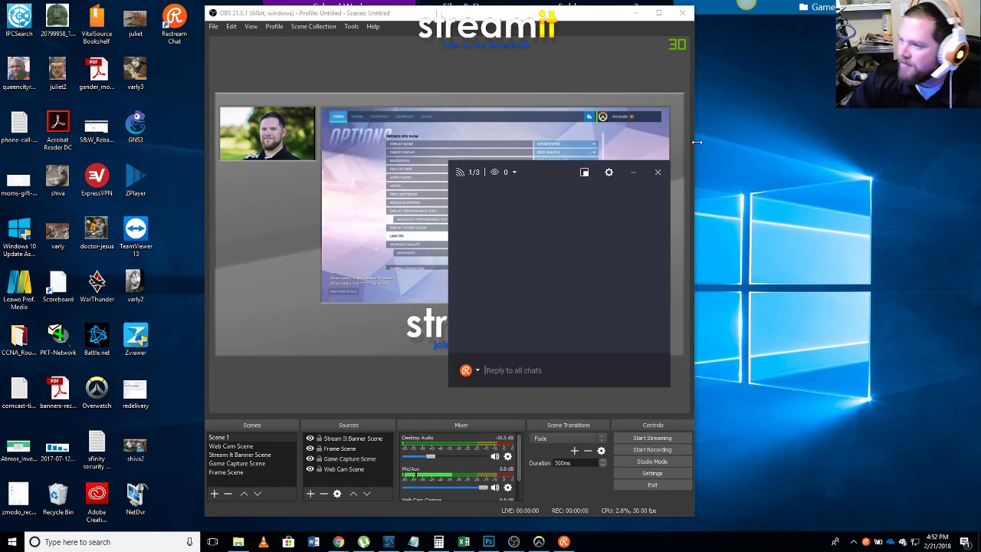
Move the Restream Chat window onto the empty desktop beside OBS and make it narrower and taller.
{"action": "left_click_drag", "start_coordinate": [546, 164], "coordinate": [797, 113]}
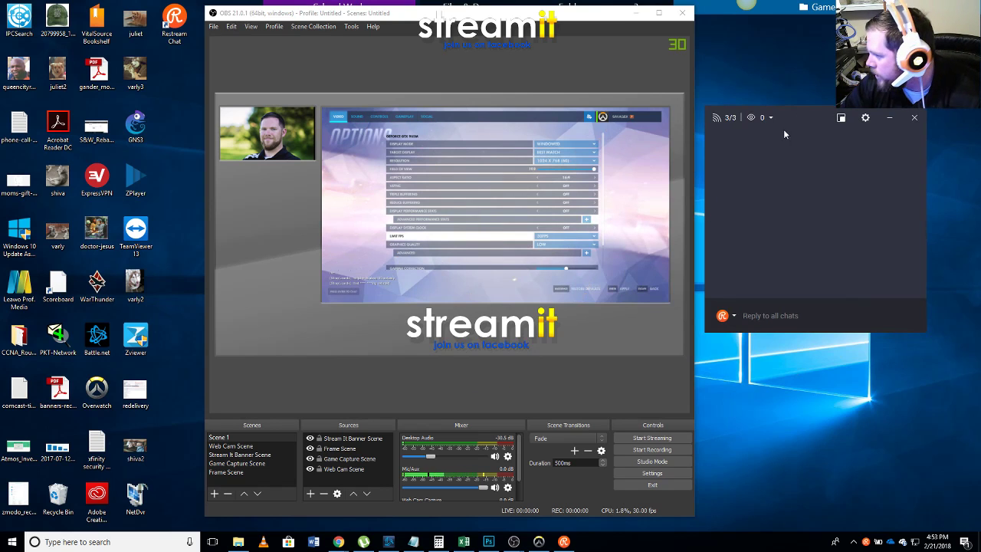
{"action": "left_click_drag", "start_coordinate": [704, 196], "coordinate": [787, 194]}
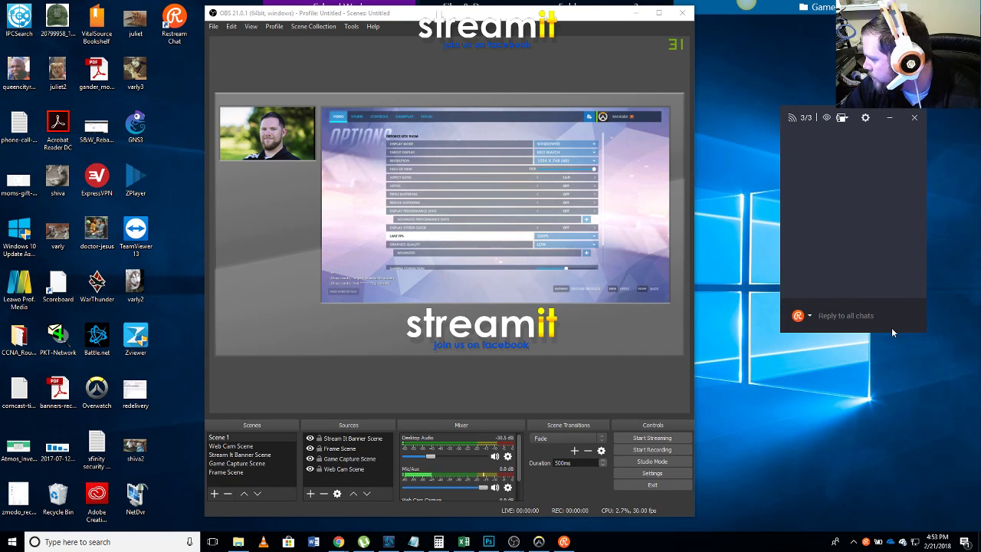
{"action": "left_click_drag", "start_coordinate": [891, 331], "coordinate": [898, 456]}
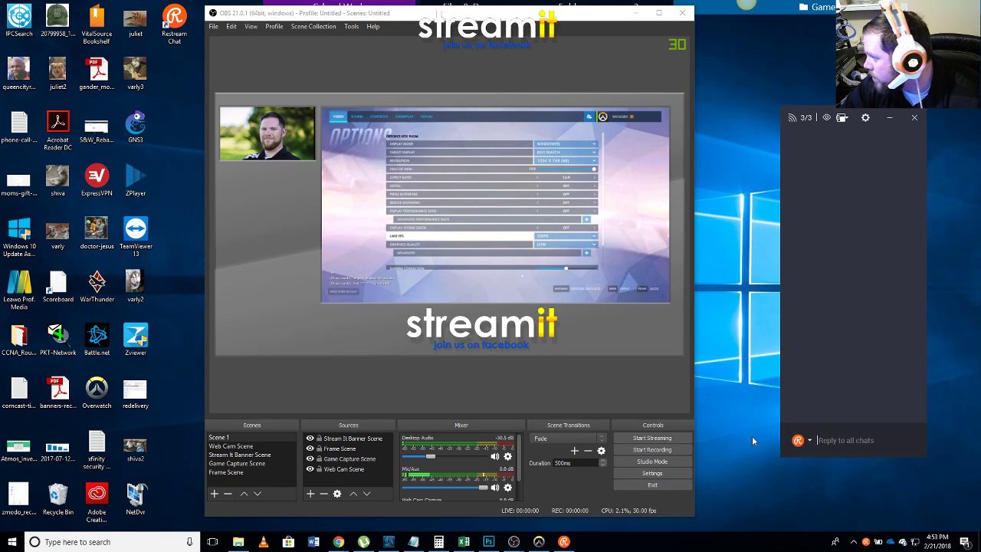
{"action": "left_click", "coordinate": [228, 489]}
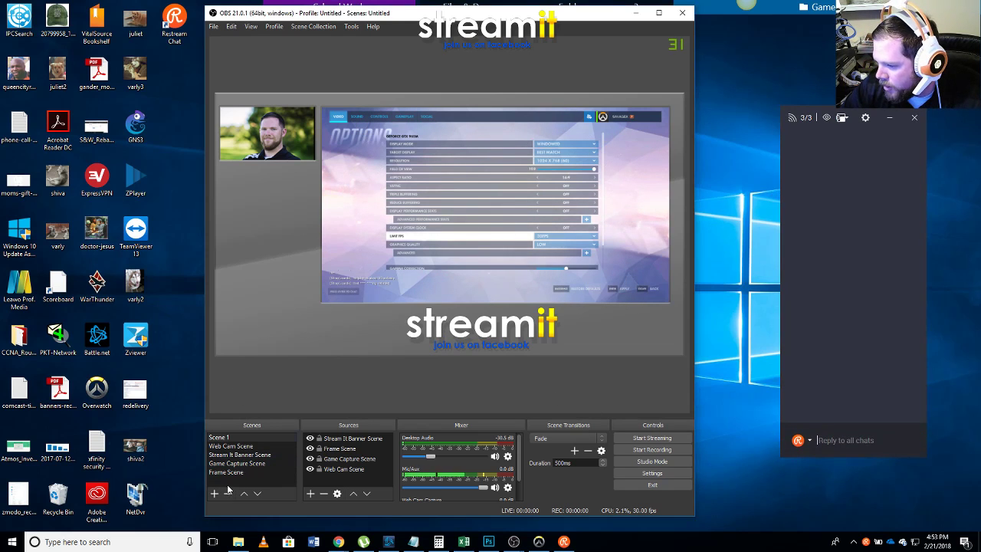
{"action": "left_click", "coordinate": [215, 494]}
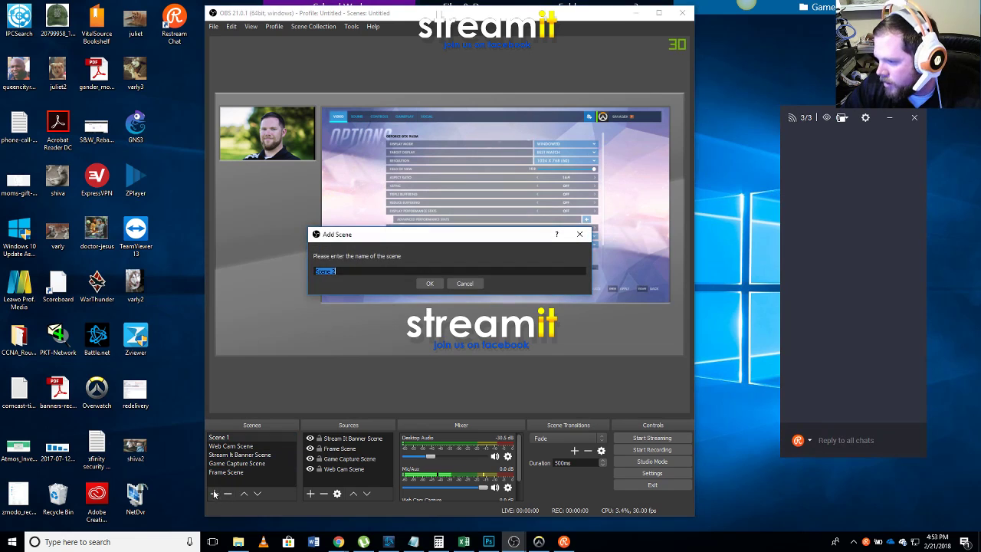
{"action": "left_click", "coordinate": [467, 283]}
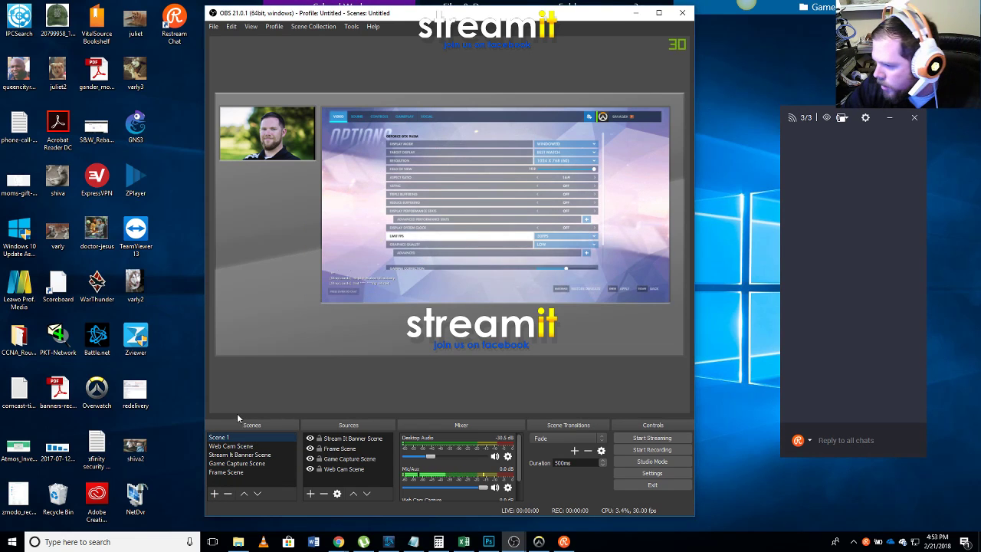
Add a Window Capture source named "Restream Chat Window Capture" to Scene 1, capturing the window [RestreamChat.exe]: Chat.
{"action": "left_click", "coordinate": [307, 496]}
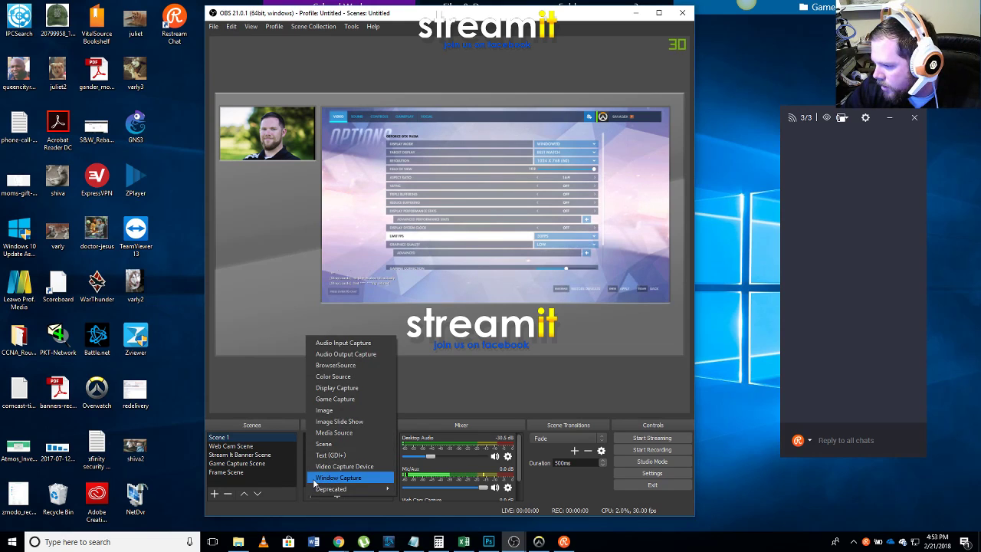
{"action": "left_click", "coordinate": [339, 478]}
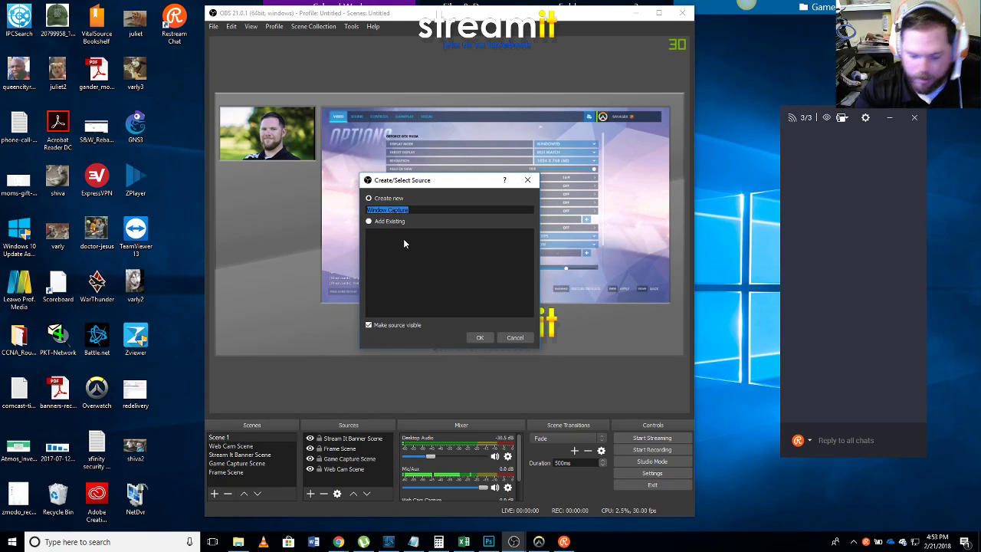
{"action": "type", "text": "Game Cha"}
{"action": "key", "text": "BackSpace"}
{"action": "key", "text": "BackSpace"}
{"action": "key", "text": "BackSpace"}
{"action": "key", "text": "BackSpace"}
{"action": "key", "text": "BackSpace"}
{"action": "key", "text": "BackSpace"}
{"action": "key", "text": "BackSpace"}
{"action": "key", "text": "BackSpace"}
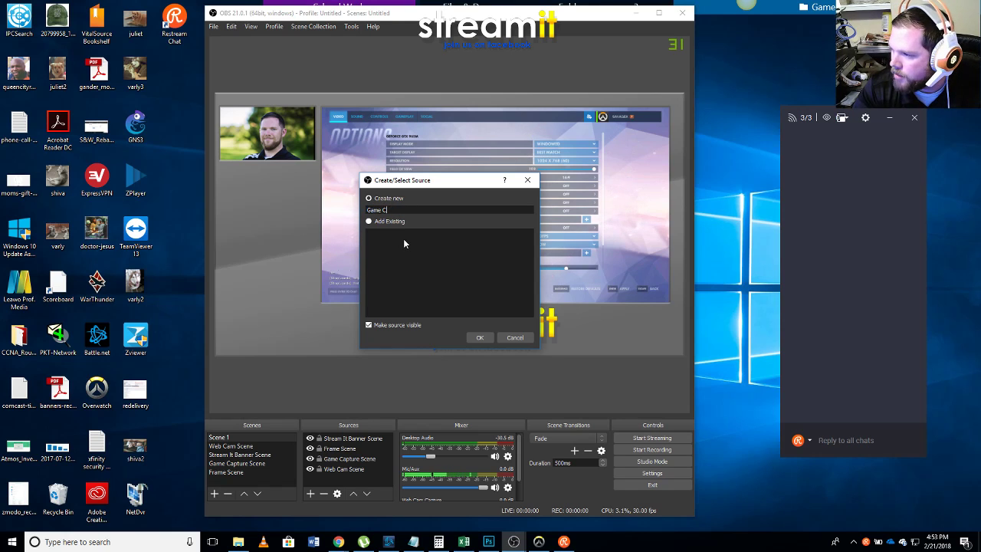
{"action": "type", "text": "Restre"}
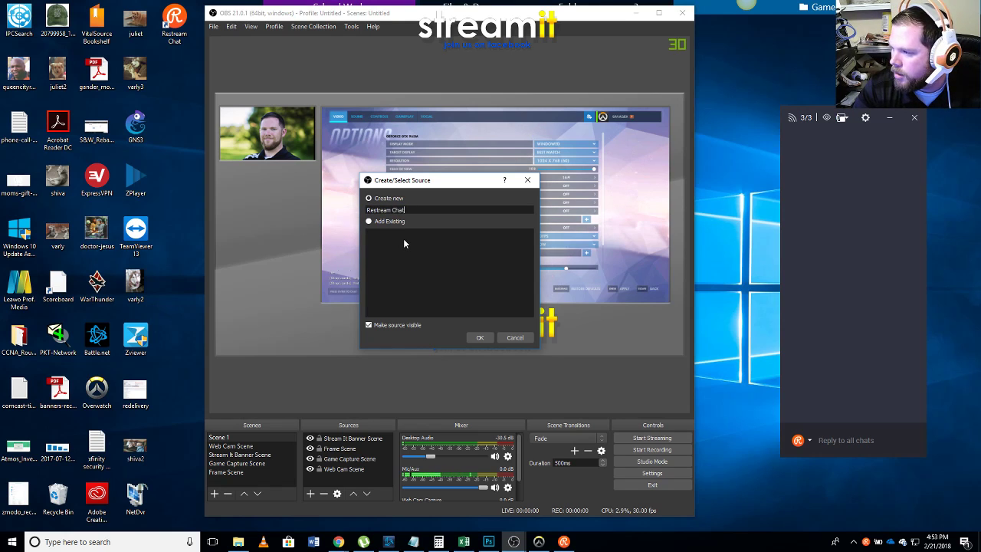
{"action": "type", "text": "am Chat Window Capture"}
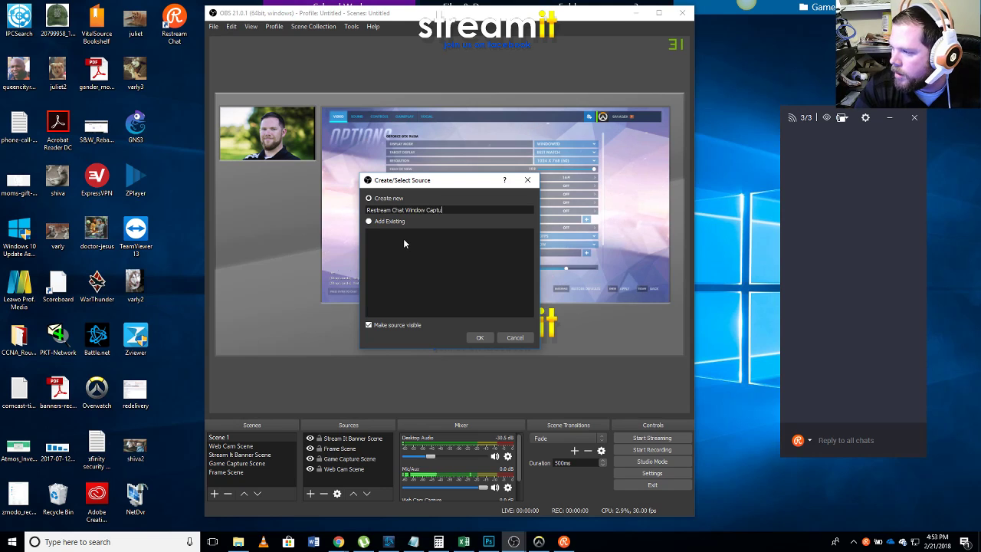
{"action": "key", "text": "Return"}
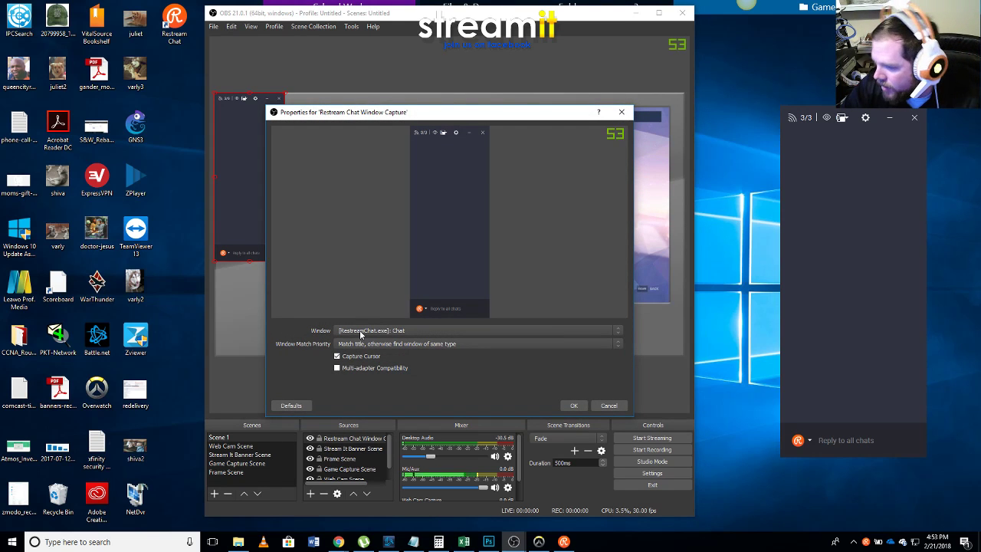
{"action": "left_click", "coordinate": [574, 405]}
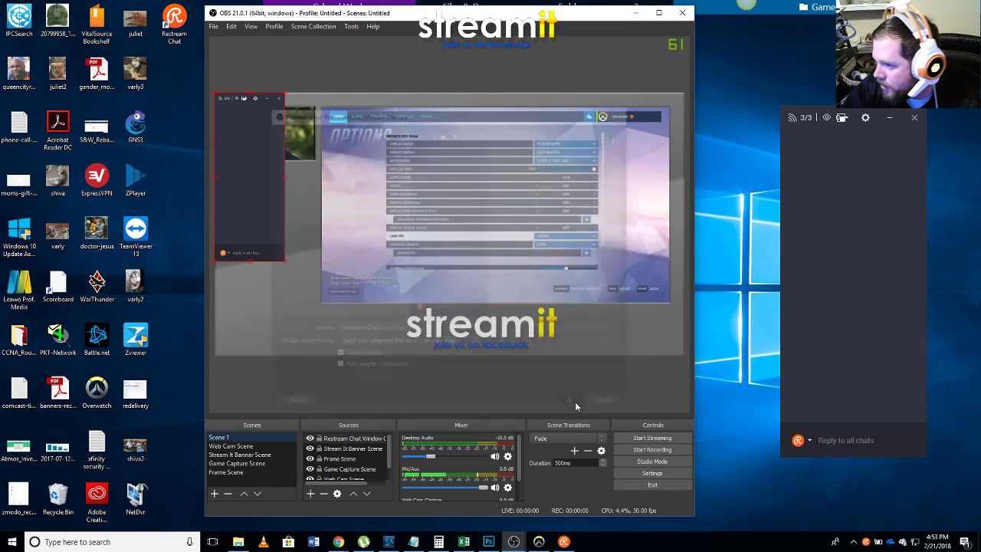
Fit the chat capture into the frame area below the webcam, enlarging it and widening the Restream Chat window to match the webcam's width.
{"action": "left_click_drag", "start_coordinate": [268, 181], "coordinate": [271, 260]}
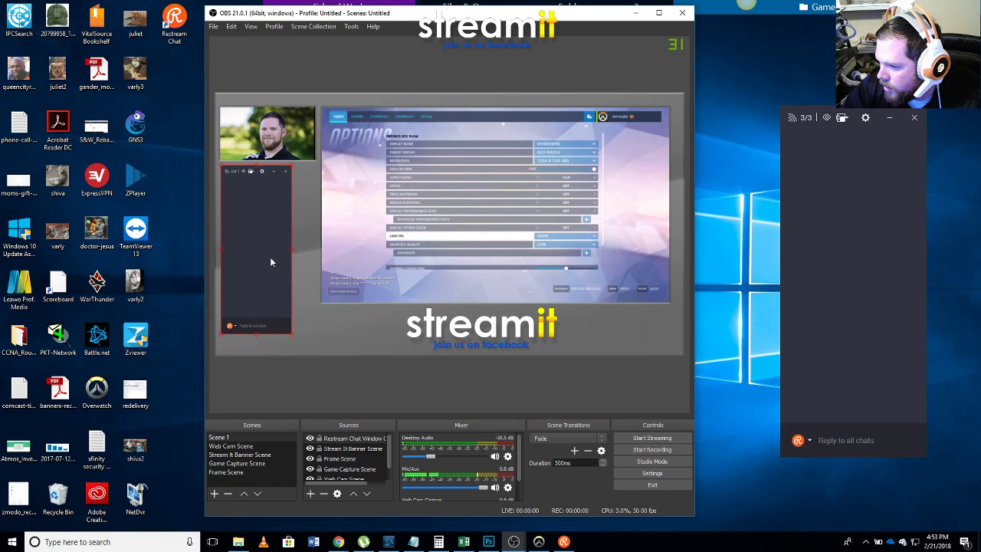
{"action": "mouse_move", "coordinate": [292, 334]}
{"action": "left_mouse_down"}
{"action": "mouse_move", "coordinate": [308, 342]}
{"action": "mouse_move", "coordinate": [301, 338]}
{"action": "left_mouse_up"}
{"action": "left_click", "coordinate": [789, 286]}
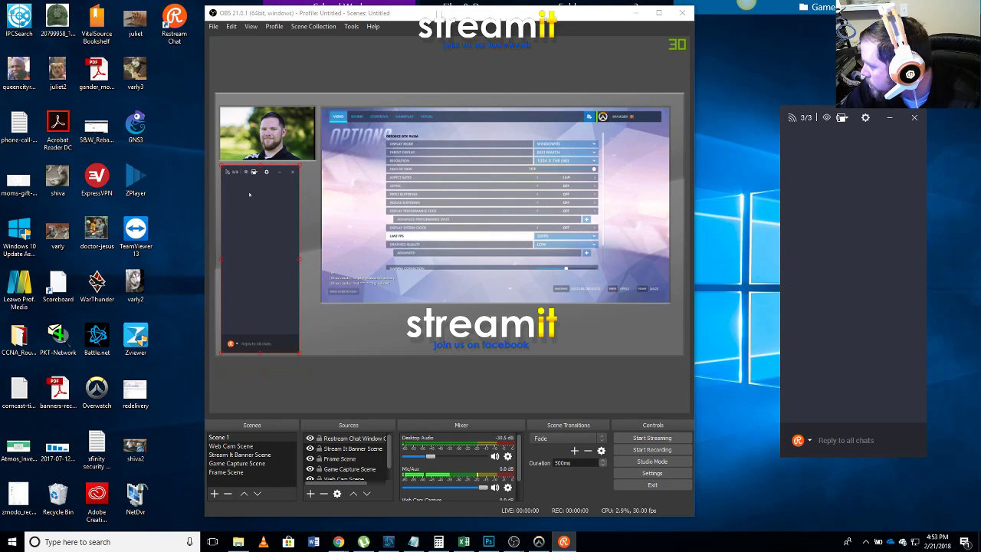
{"action": "left_click_drag", "start_coordinate": [780, 163], "coordinate": [752, 164]}
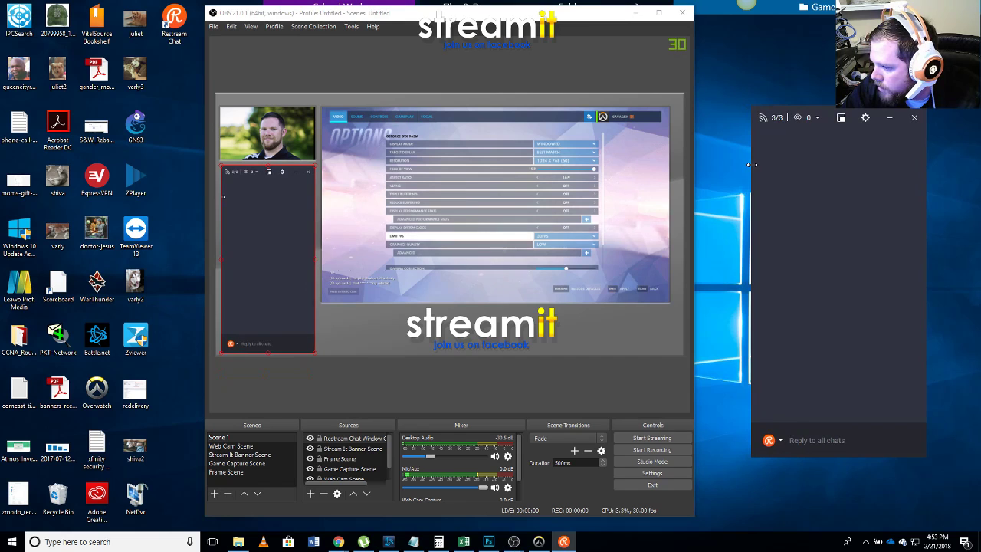
{"action": "left_click", "coordinate": [354, 338]}
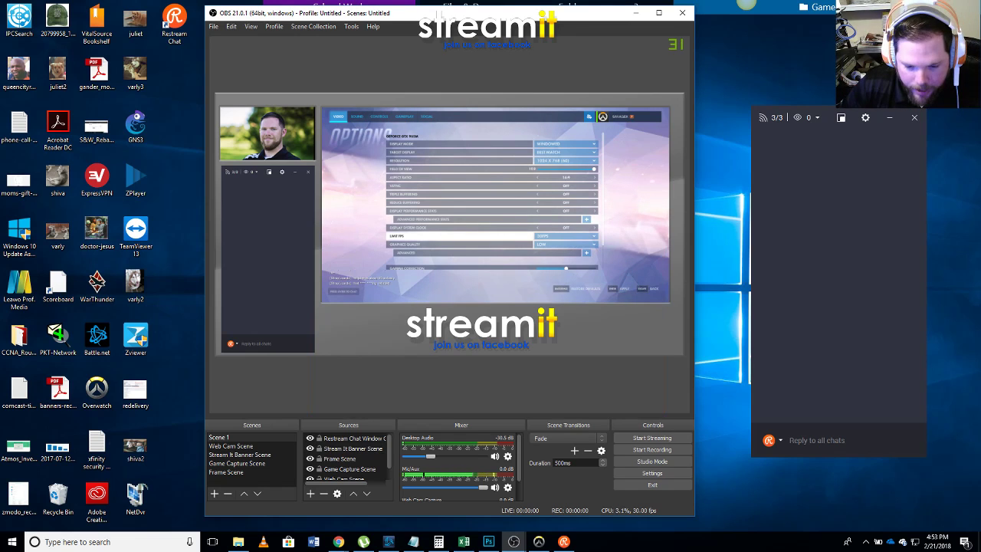
Switch to Overwatch and return from its options to the main menu, and widen the OBS window up to the chat window.
{"action": "key", "text": "alt+Tab"}
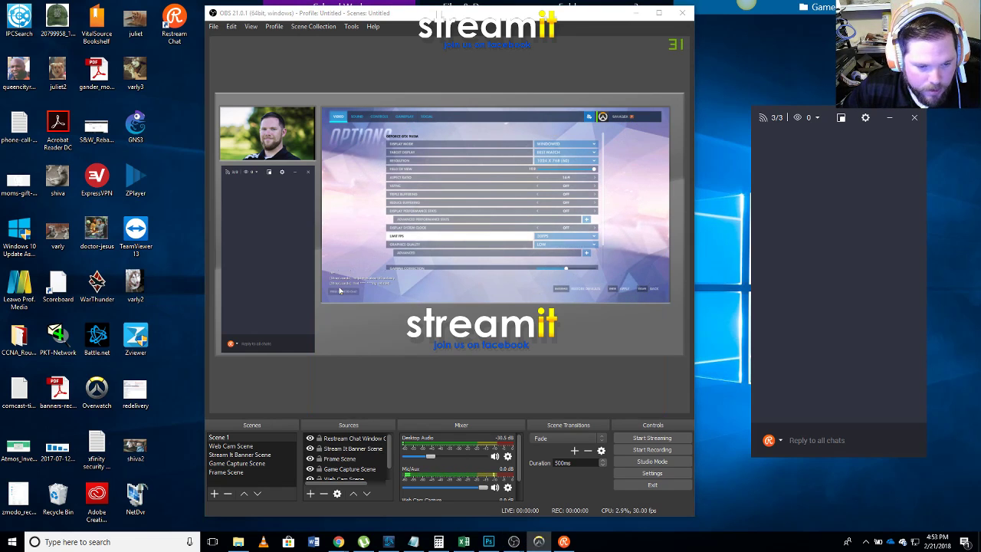
{"action": "left_click", "coordinate": [650, 291]}
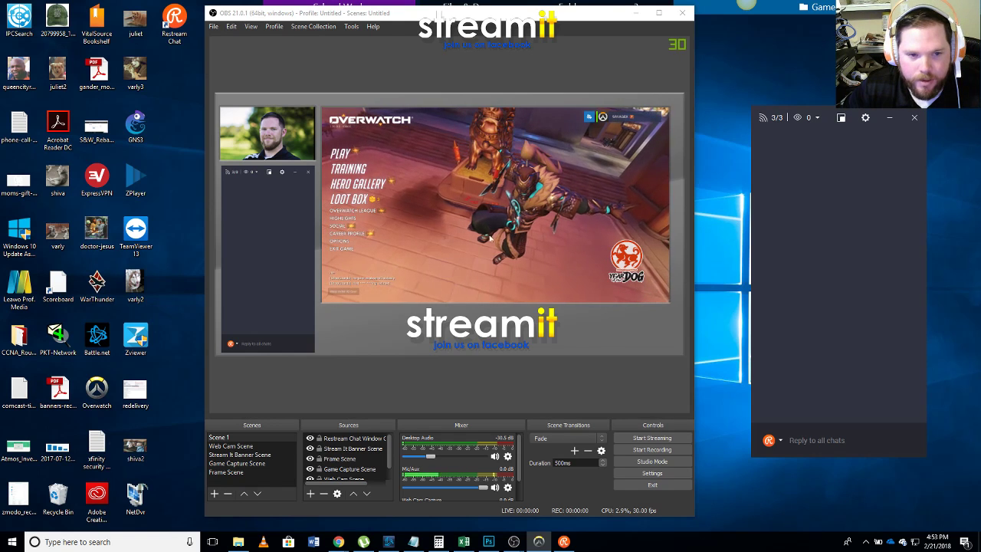
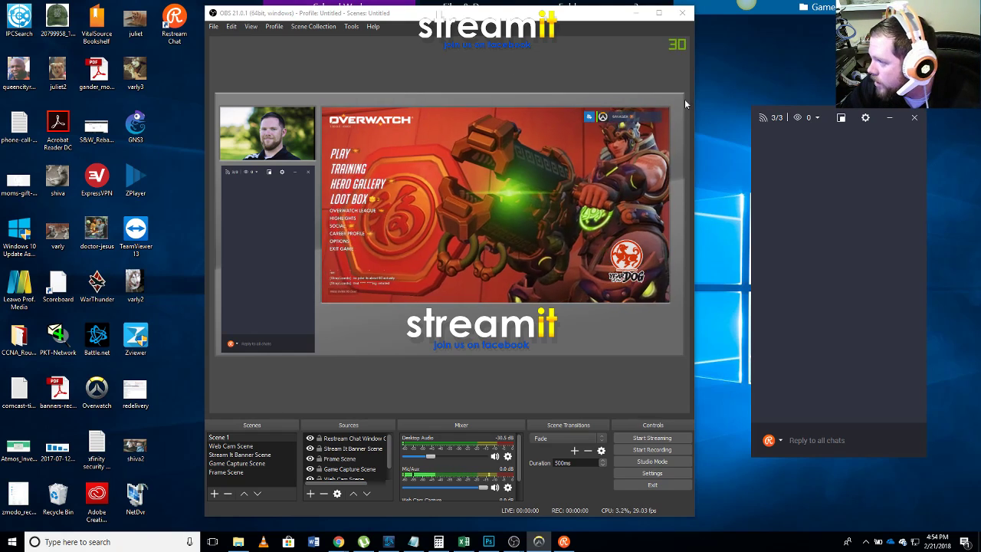
{"action": "left_click_drag", "start_coordinate": [695, 109], "coordinate": [754, 113]}
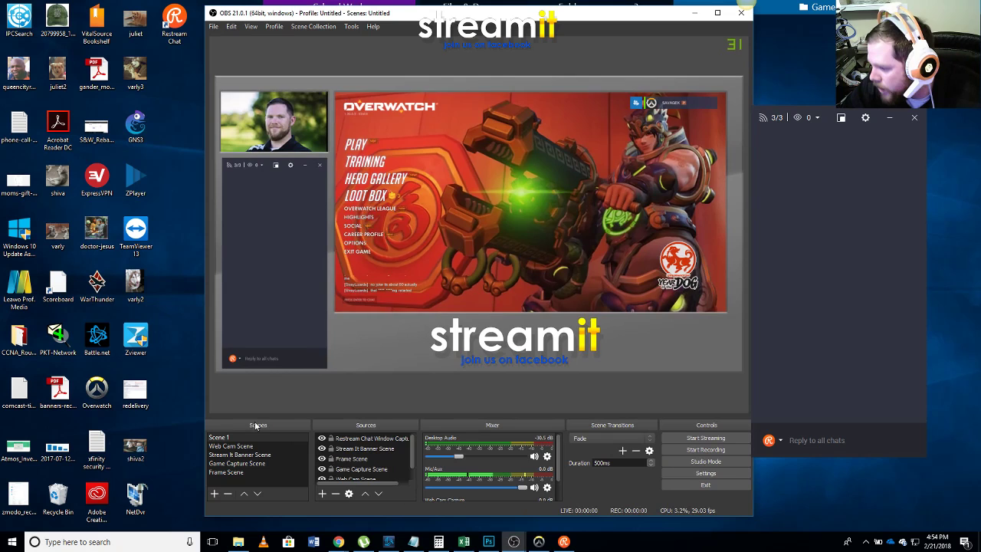
Create a new scene named "Manual Frame".
{"action": "left_click", "coordinate": [220, 474]}
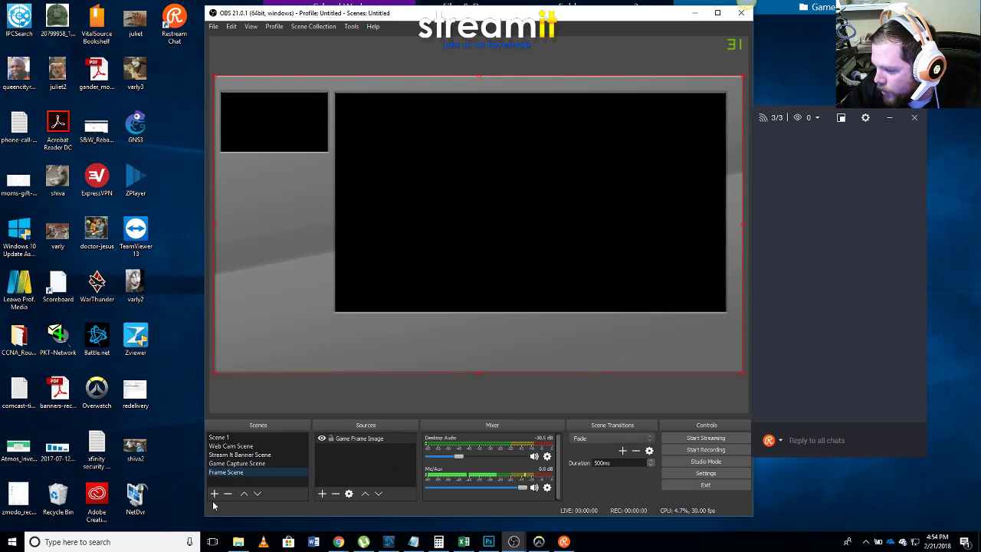
{"action": "left_click", "coordinate": [215, 494]}
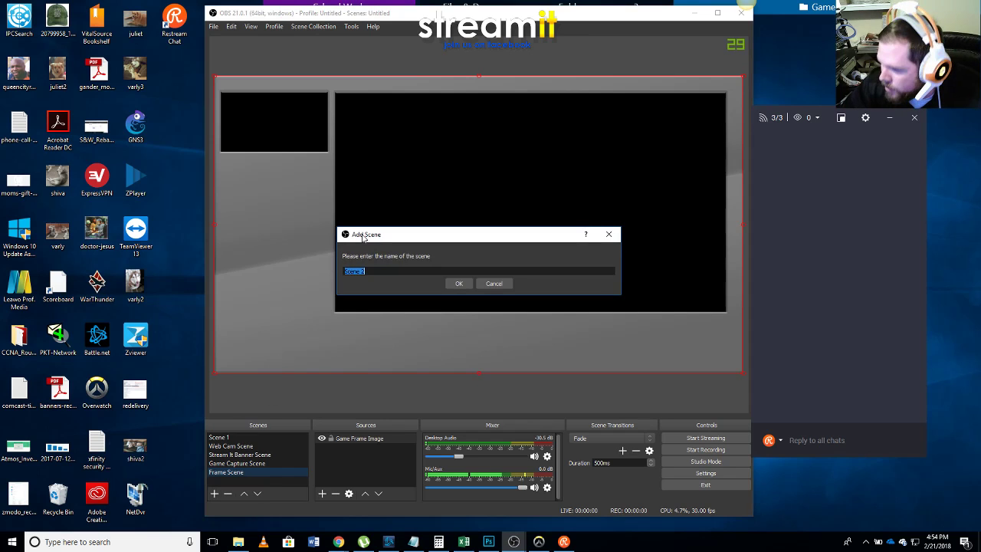
{"action": "type", "text": "Manual Frame"}
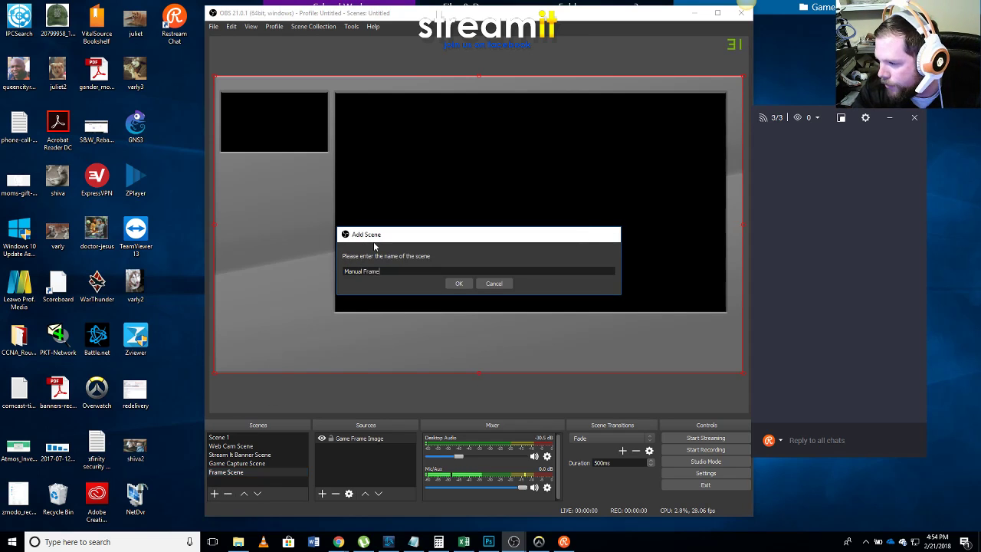
{"action": "key", "text": "Return"}
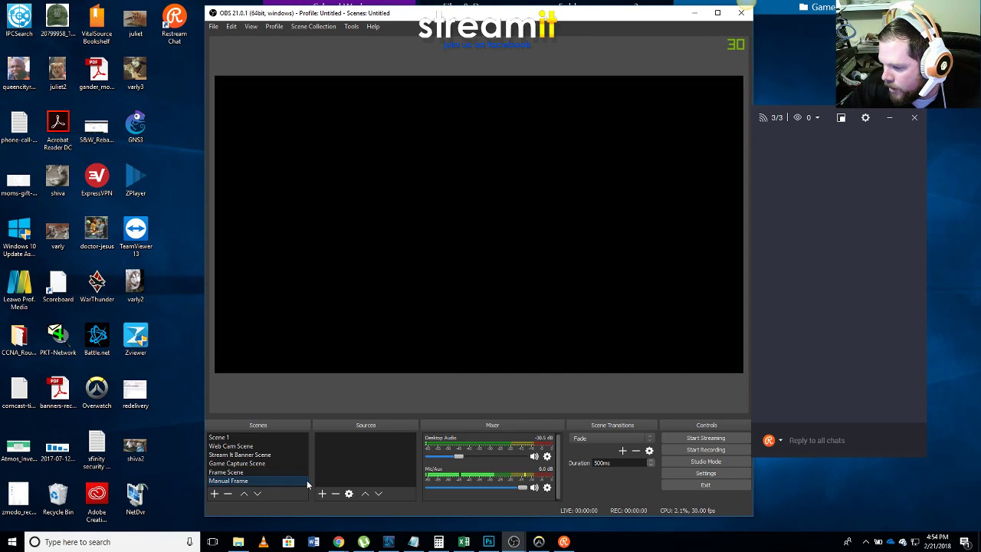
Add a new Color Source named "Frame Gray" to the Manual Frame scene.
{"action": "left_click", "coordinate": [327, 496]}
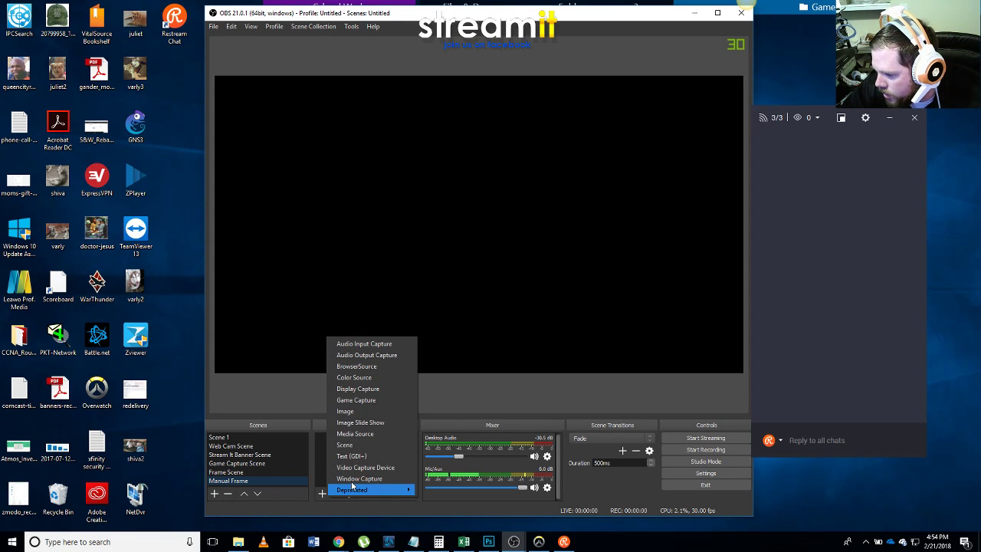
{"action": "left_click", "coordinate": [348, 378]}
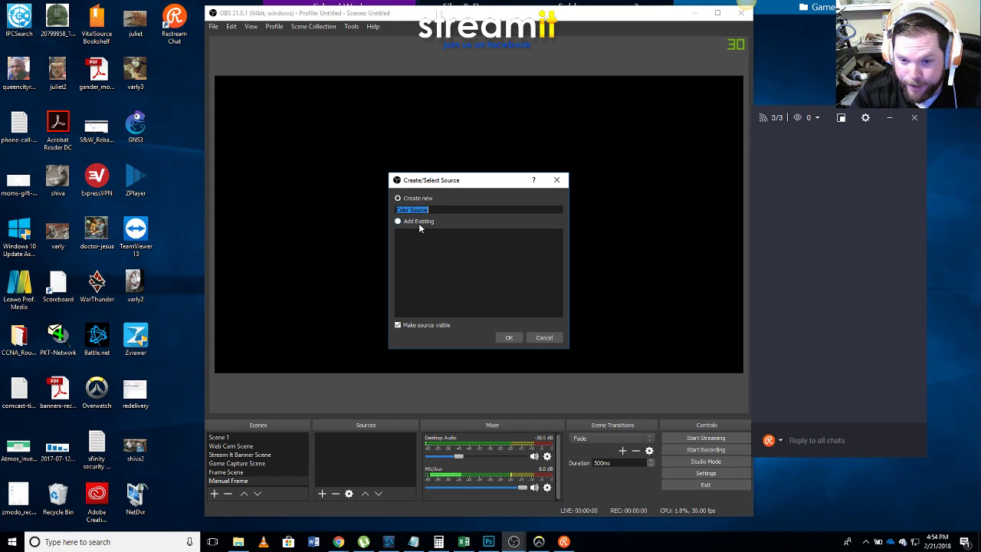
{"action": "type", "text": "Frame Gray"}
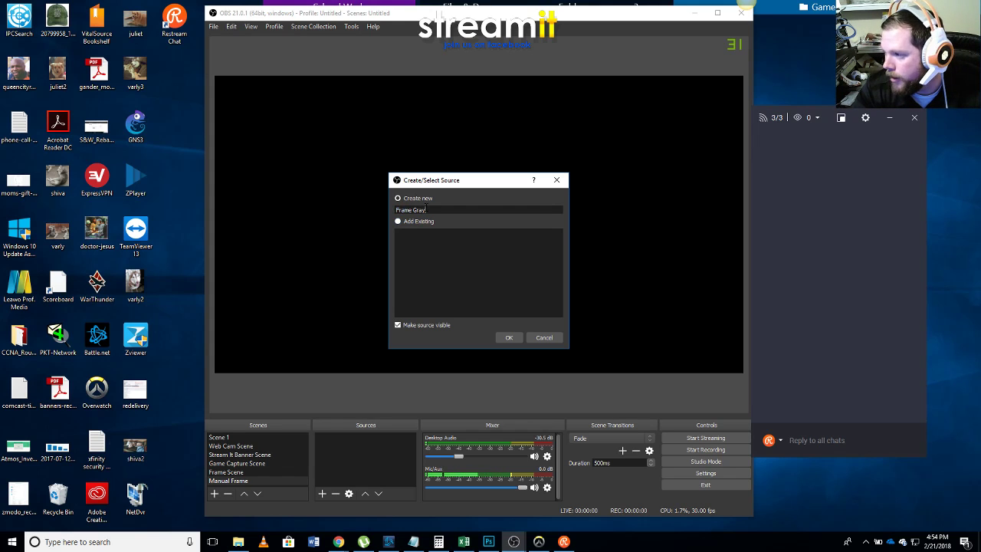
{"action": "key", "text": "Return"}
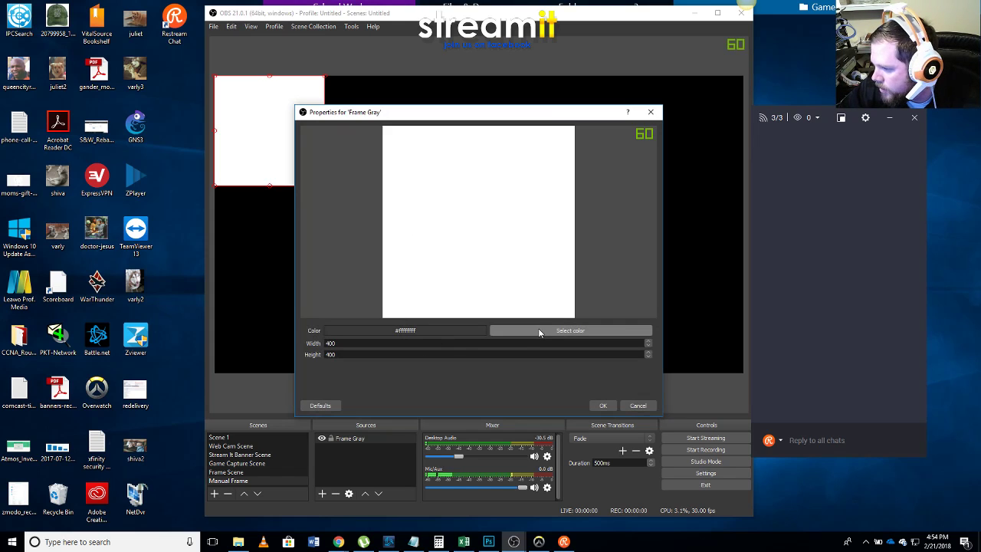
Set the Frame Gray source's color to dark gray #3d3d3d and accept its properties.
{"action": "left_click", "coordinate": [571, 331]}
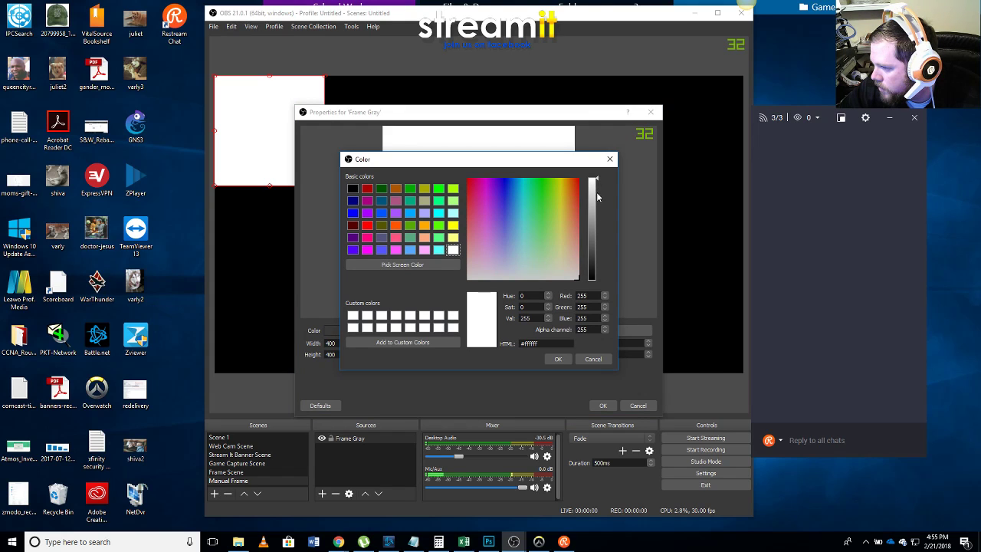
{"action": "left_click_drag", "start_coordinate": [599, 180], "coordinate": [598, 250]}
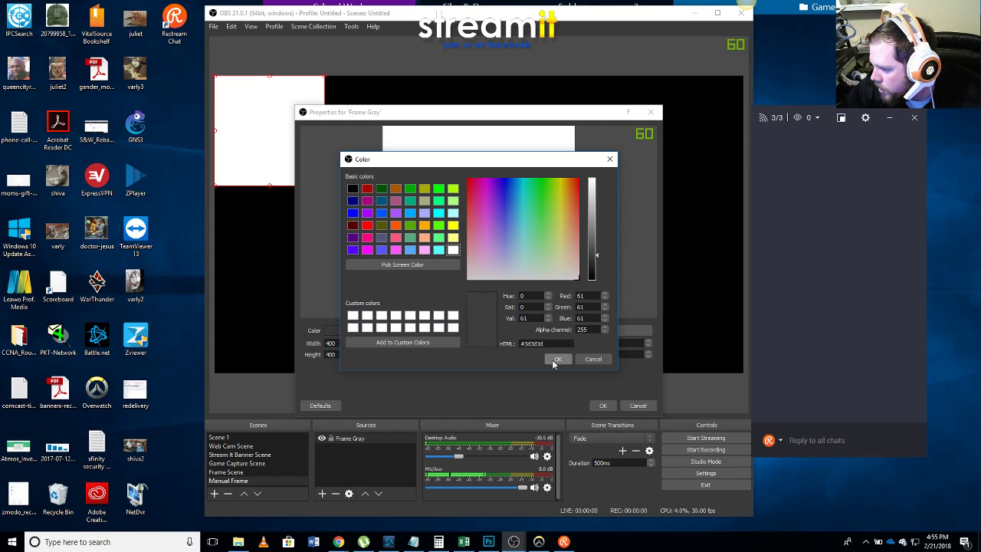
{"action": "left_click", "coordinate": [558, 359]}
{"action": "left_click", "coordinate": [603, 406]}
Enlarge the gray rectangle until it fills the whole canvas, then deselect it.
{"action": "left_click_drag", "start_coordinate": [326, 187], "coordinate": [411, 271]}
{"action": "left_click_drag", "start_coordinate": [400, 224], "coordinate": [506, 267]}
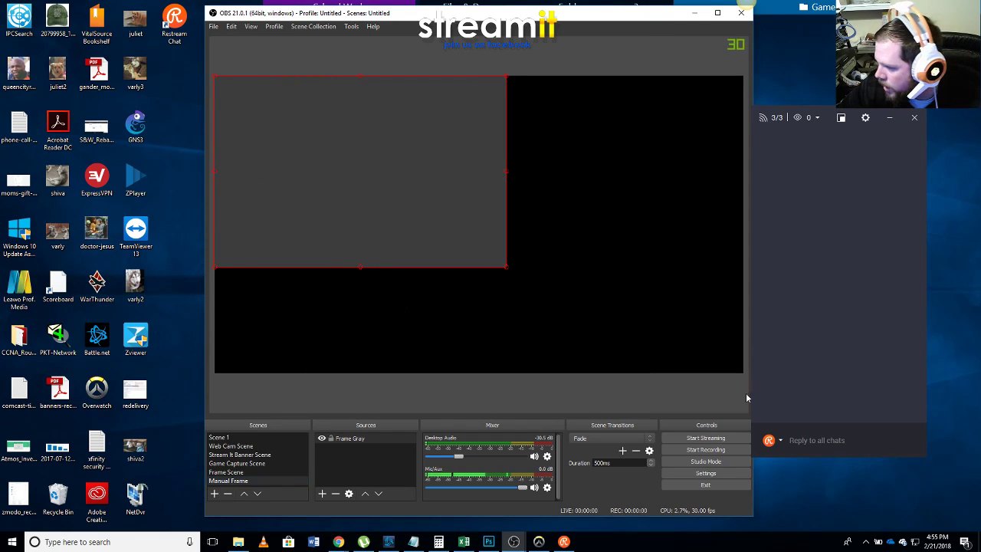
{"action": "left_click", "coordinate": [561, 326]}
{"action": "left_click_drag", "start_coordinate": [506, 266], "coordinate": [739, 372]}
{"action": "left_click", "coordinate": [556, 285]}
{"action": "left_click", "coordinate": [605, 392]}
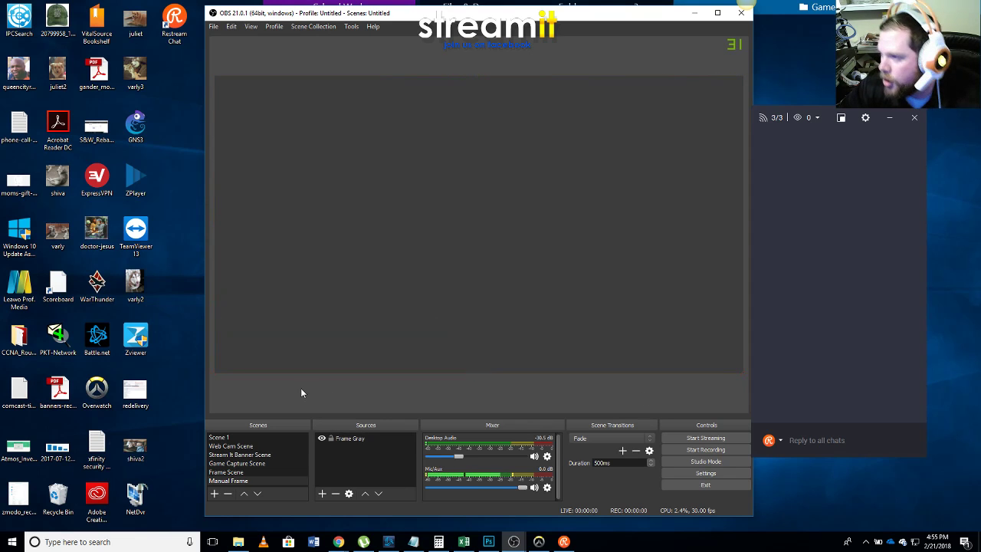
Go to Scene 1 and hide its Frame Scene source.
{"action": "left_click", "coordinate": [223, 437]}
{"action": "scroll", "coordinate": [320, 457], "scroll_direction": "down", "scroll_amount": 1}
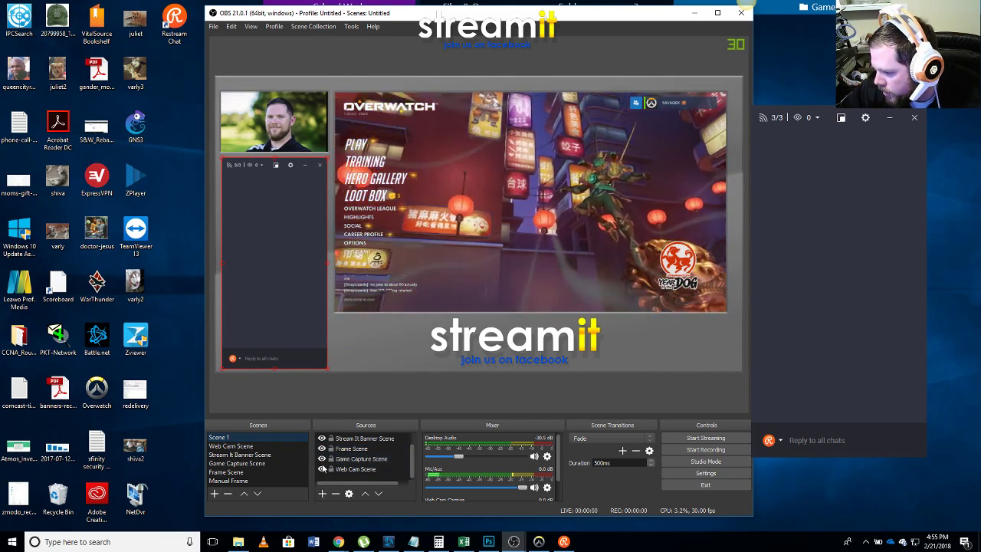
{"action": "left_click", "coordinate": [322, 450]}
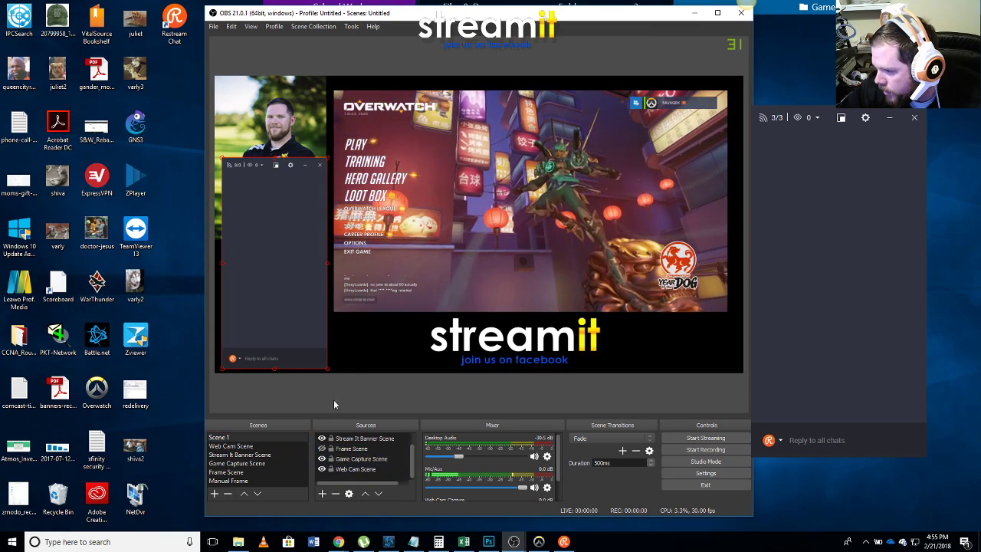
{"action": "left_click", "coordinate": [355, 355]}
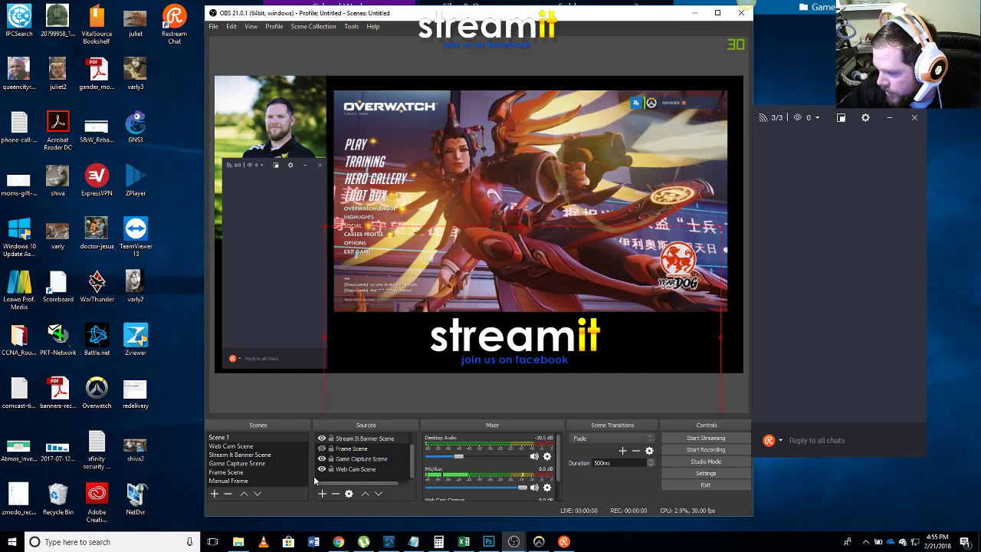
Add the existing Manual Frame scene as a source in Scene 1.
{"action": "left_click", "coordinate": [322, 493]}
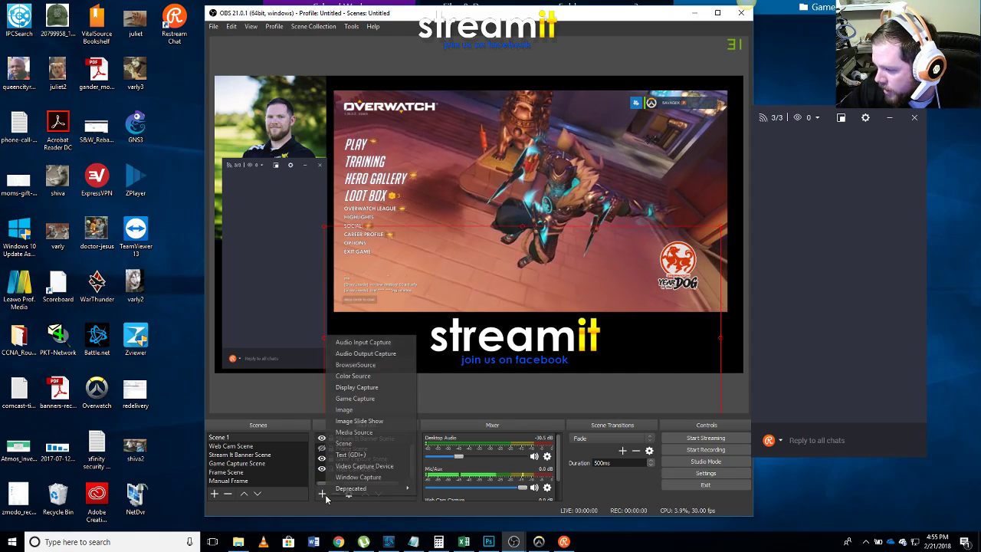
{"action": "left_click", "coordinate": [344, 444]}
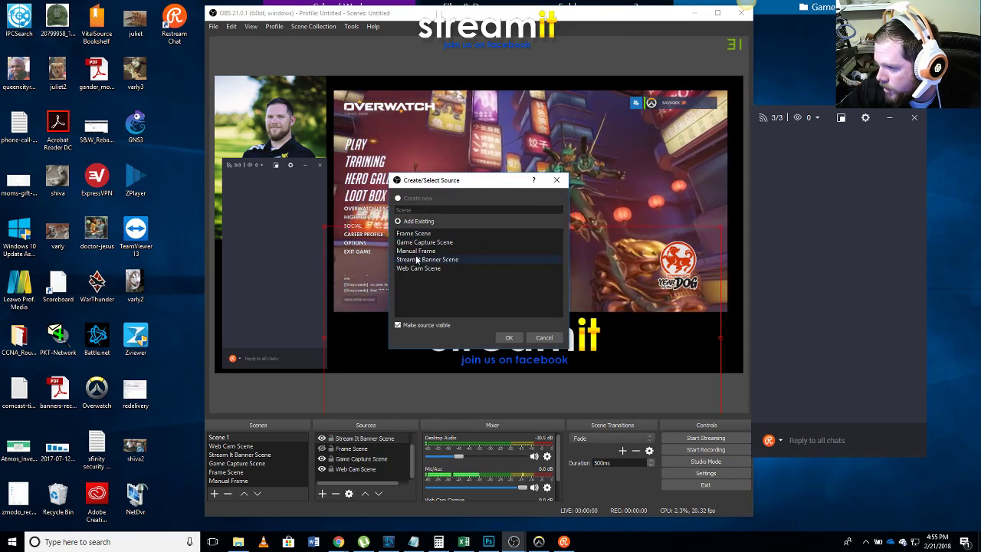
{"action": "left_click", "coordinate": [415, 251]}
{"action": "left_click", "coordinate": [508, 335]}
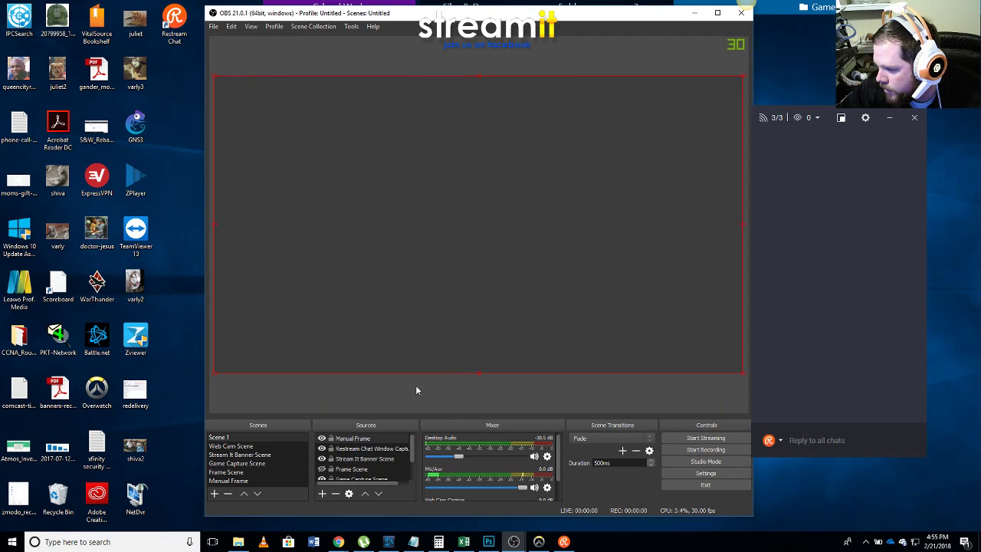
Move Manual Frame below the Restream Chat capture, Stream It Banner Scene and Frame Scene in Scene 1's source order.
{"action": "left_click_drag", "start_coordinate": [338, 444], "coordinate": [351, 453]}
{"action": "left_click", "coordinate": [352, 447]}
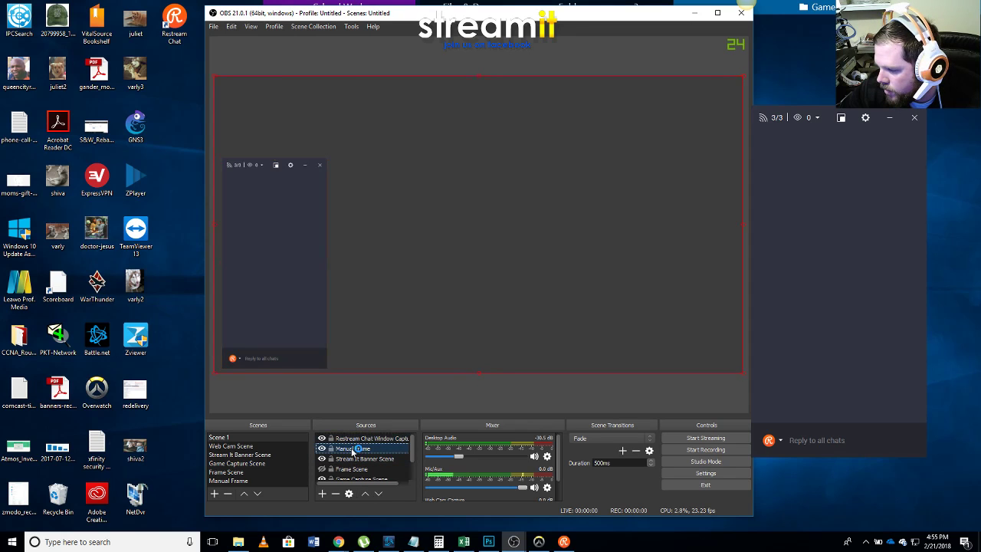
{"action": "left_click", "coordinate": [379, 495]}
{"action": "left_click", "coordinate": [379, 495]}
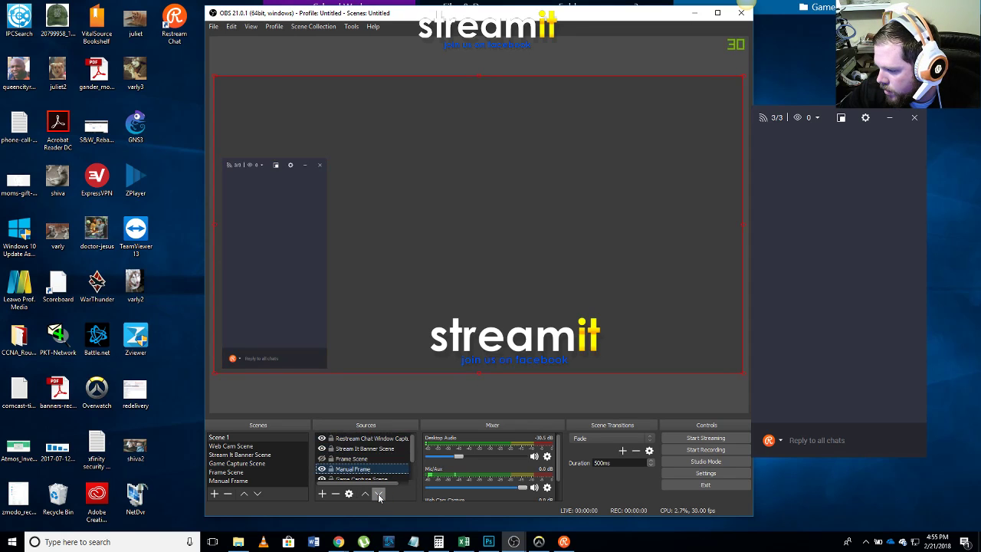
{"action": "left_click", "coordinate": [411, 463]}
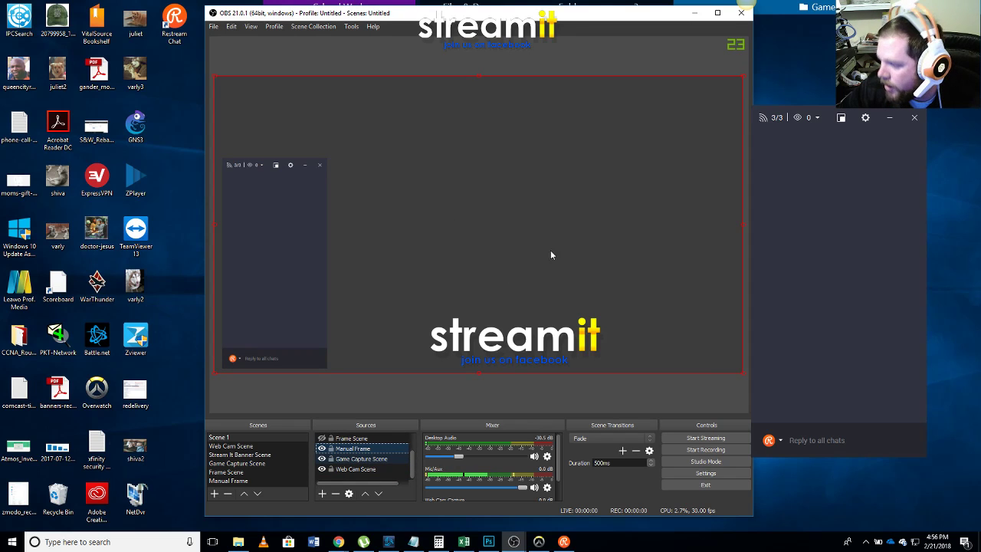
Raise Game Capture Scene and Web Cam Scene above Manual Frame in the source order.
{"action": "left_click", "coordinate": [344, 462]}
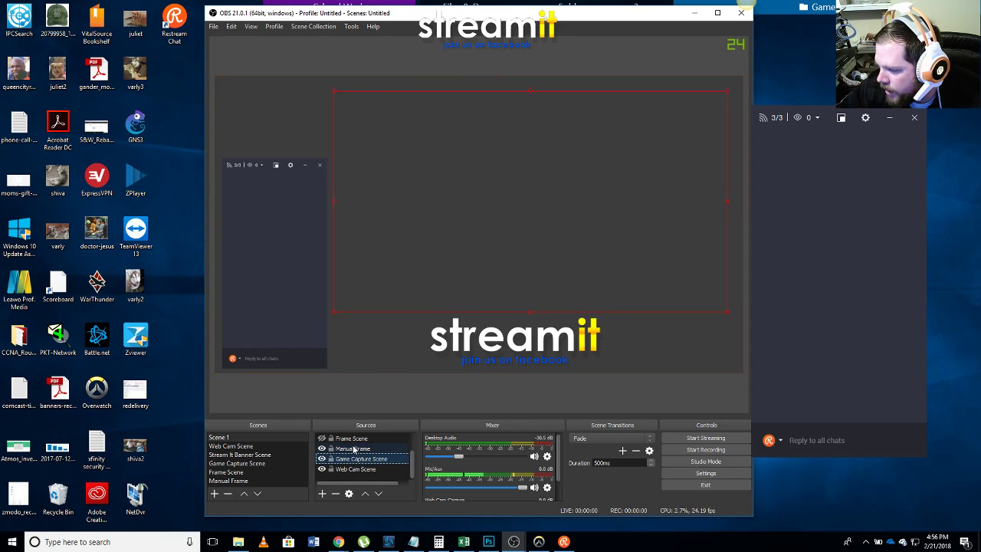
{"action": "left_click", "coordinate": [365, 493]}
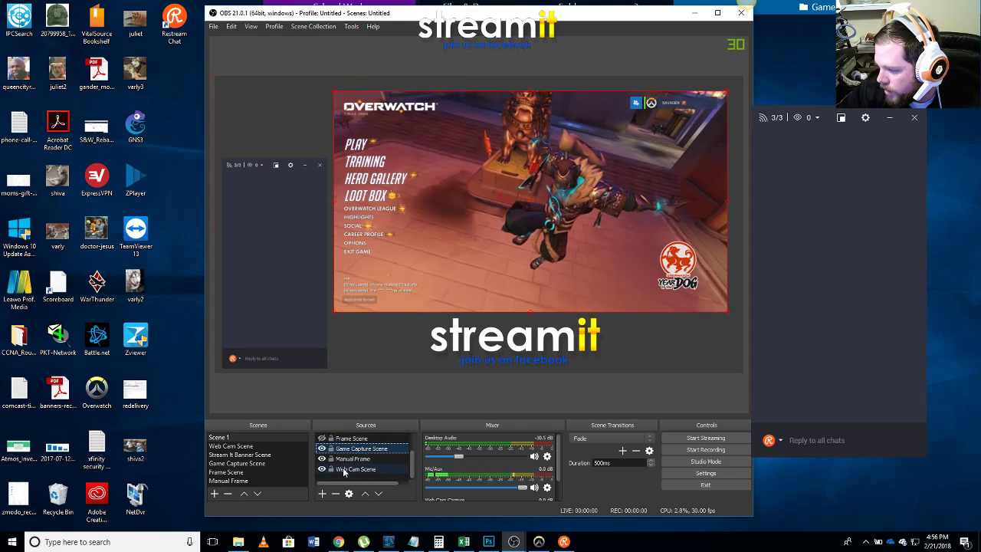
{"action": "left_click", "coordinate": [344, 469]}
{"action": "left_click", "coordinate": [365, 495]}
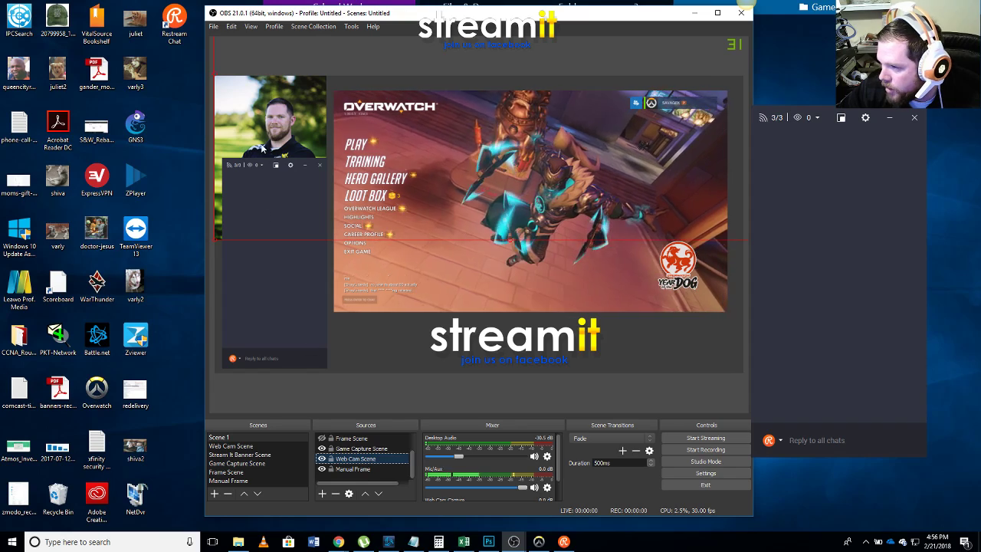
Fit the Web Cam Scene into the space above the chat capture, matching the chat's width.
{"action": "left_click", "coordinate": [731, 366]}
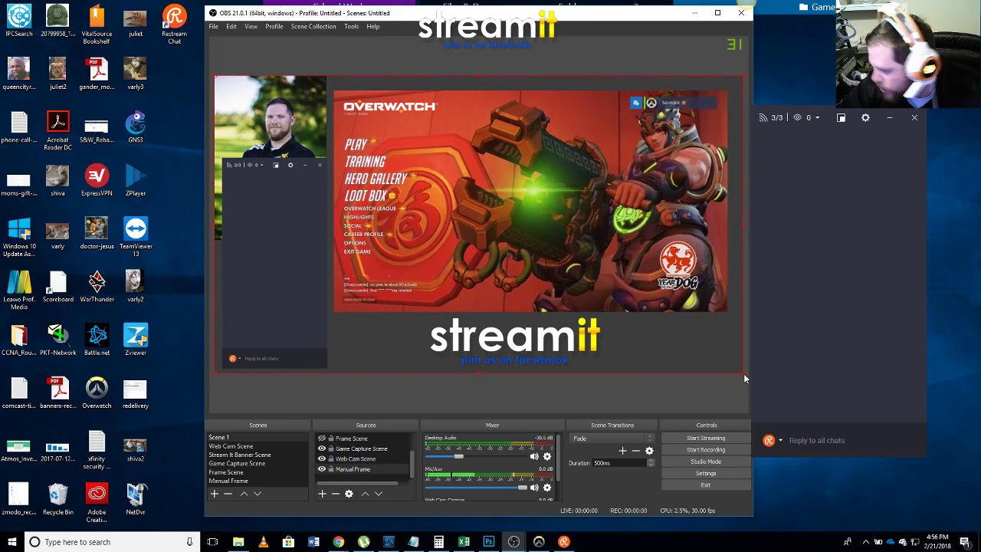
{"action": "mouse_move", "coordinate": [743, 373]}
{"action": "left_mouse_down"}
{"action": "mouse_move", "coordinate": [703, 338]}
{"action": "mouse_move", "coordinate": [535, 273]}
{"action": "mouse_move", "coordinate": [741, 375]}
{"action": "left_mouse_up"}
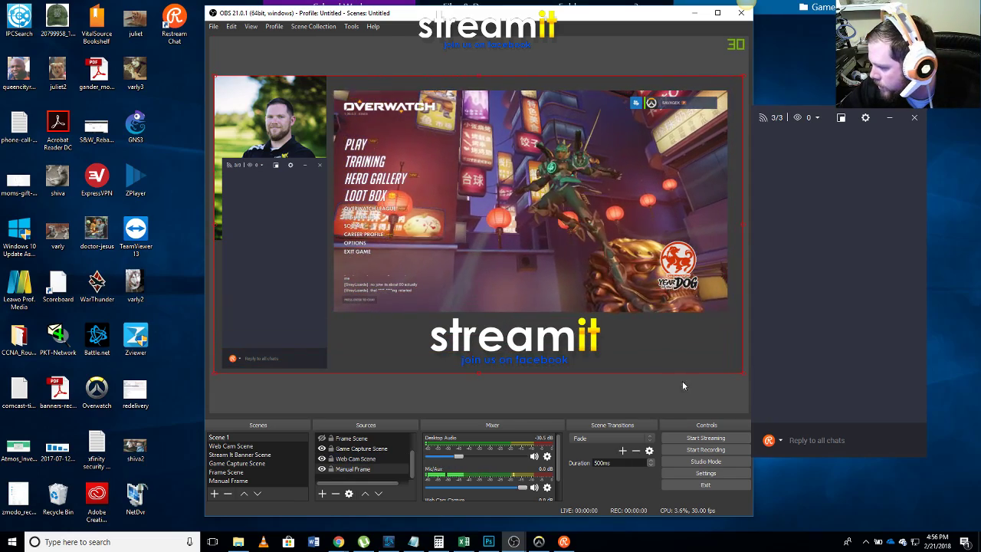
{"action": "left_click", "coordinate": [367, 459]}
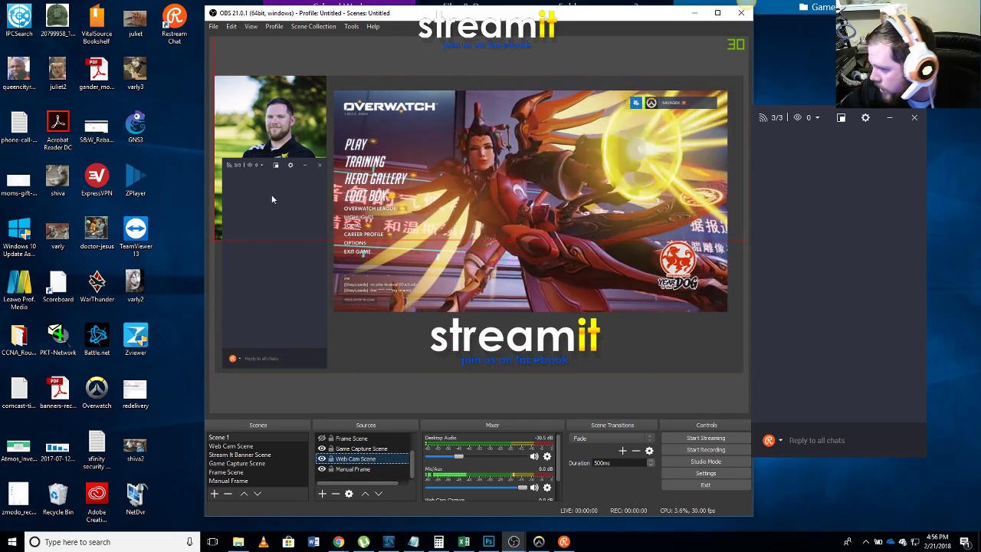
{"action": "left_click_drag", "start_coordinate": [216, 236], "coordinate": [223, 153]}
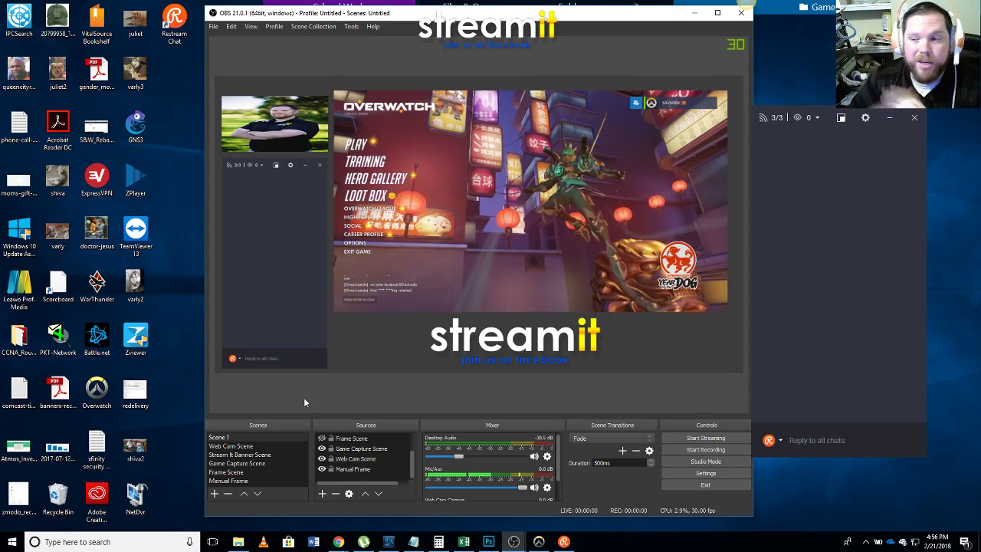
Make Frame Scene visible again in Scene 1 and view the Stream It Game Frame.psd design in Photoshop.
{"action": "left_click", "coordinate": [320, 439]}
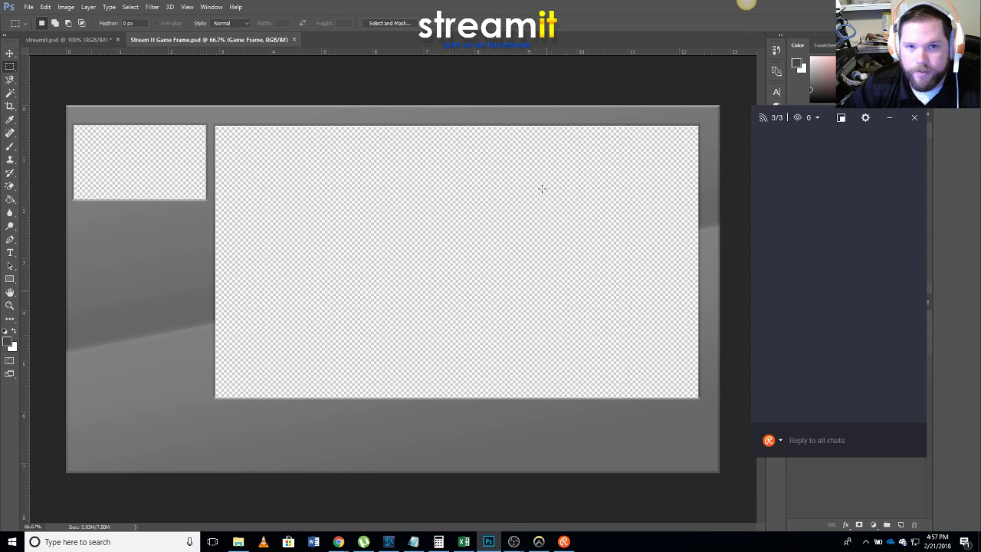
{"action": "left_click", "coordinate": [489, 538]}
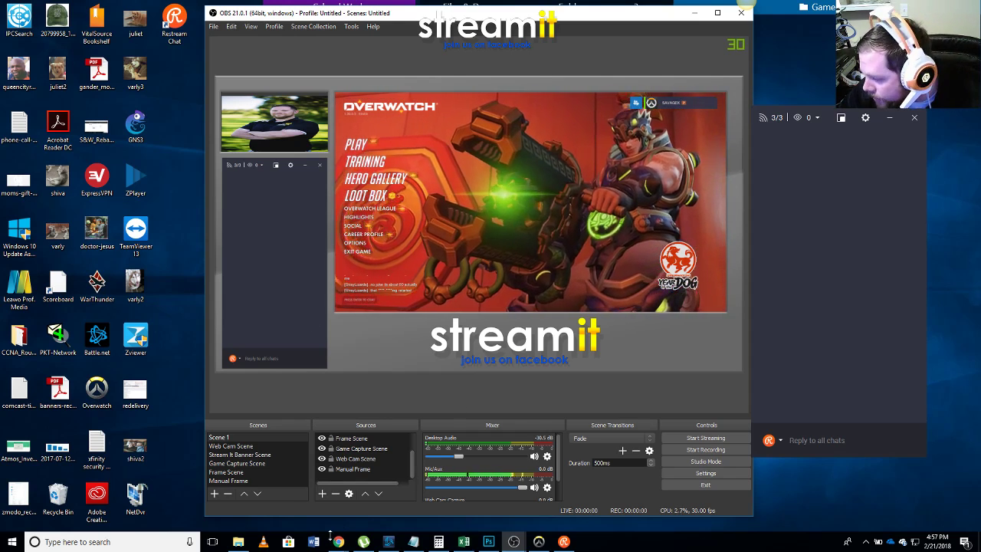
{"action": "mouse_move", "coordinate": [339, 541]}
{"action": "left_click", "coordinate": [323, 488]}
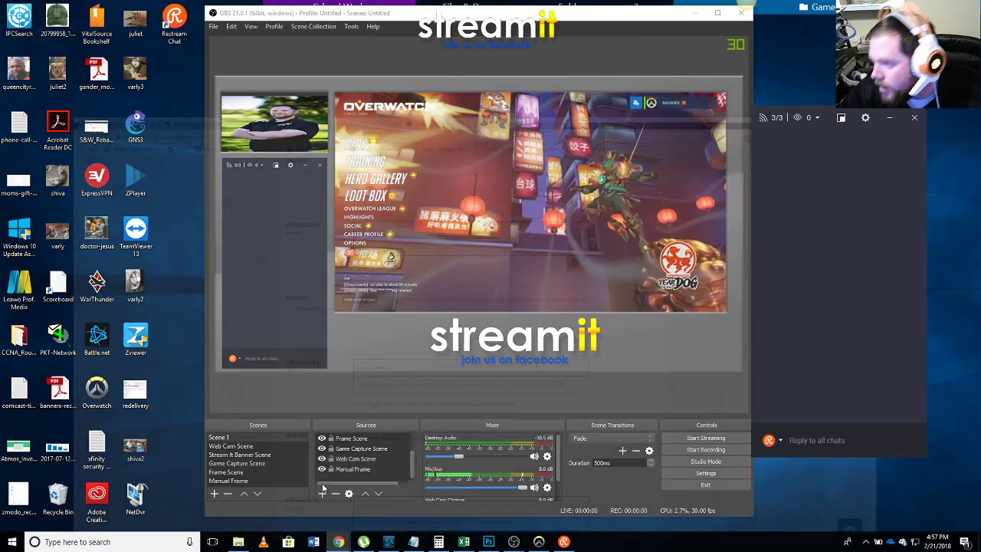
{"action": "left_click", "coordinate": [922, 6]}
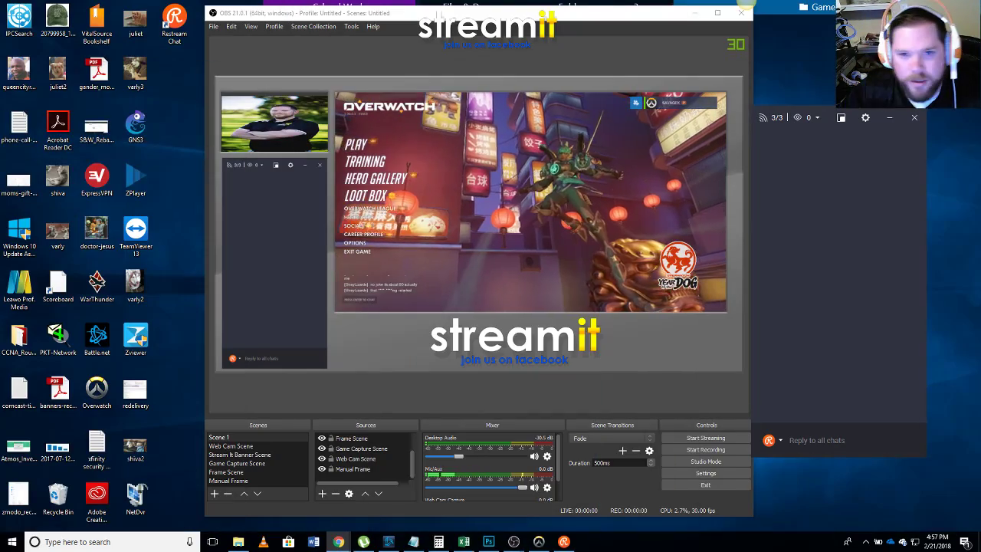